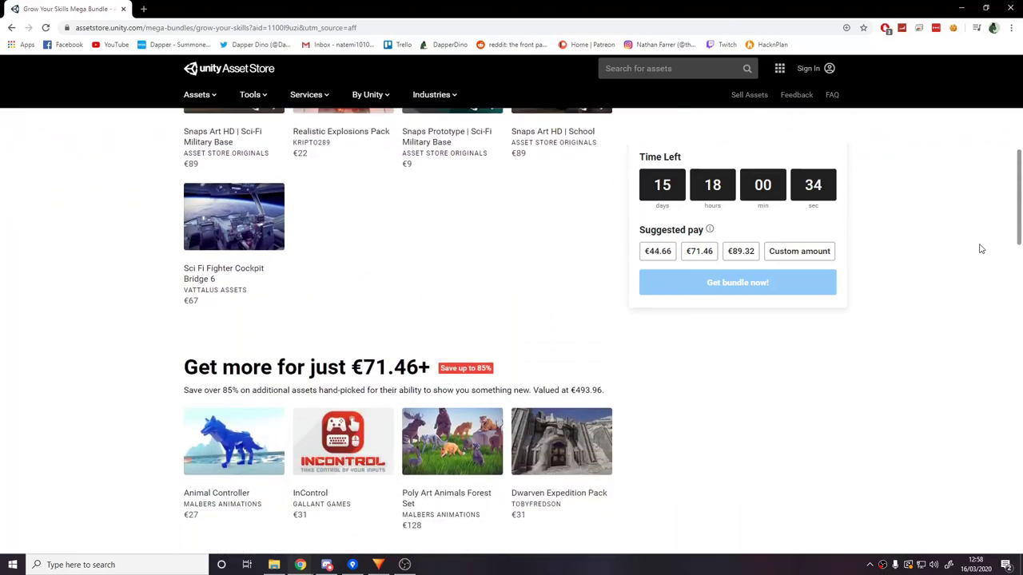
scroll(981, 245, down, 6)
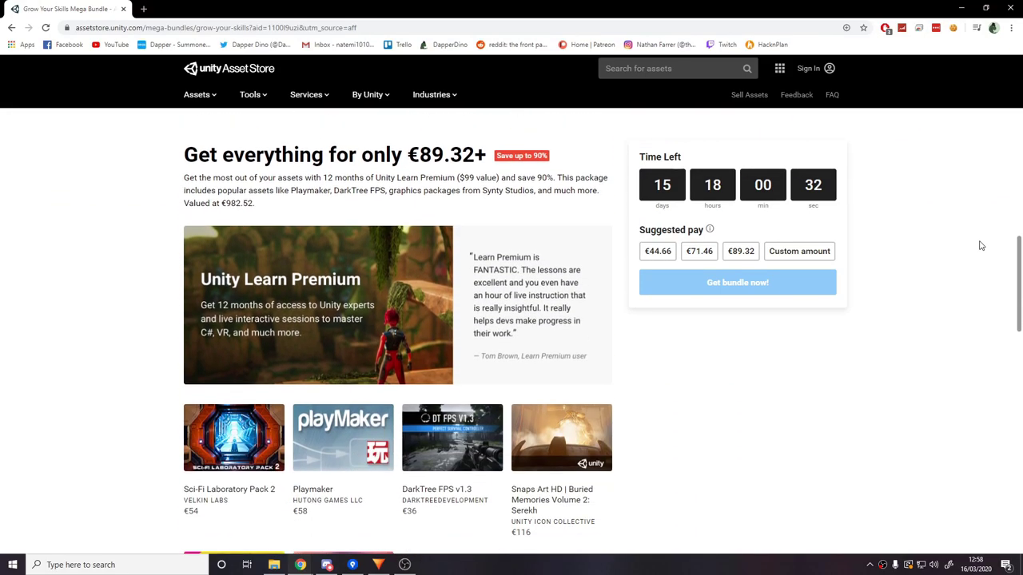
scroll(981, 245, down, 2)
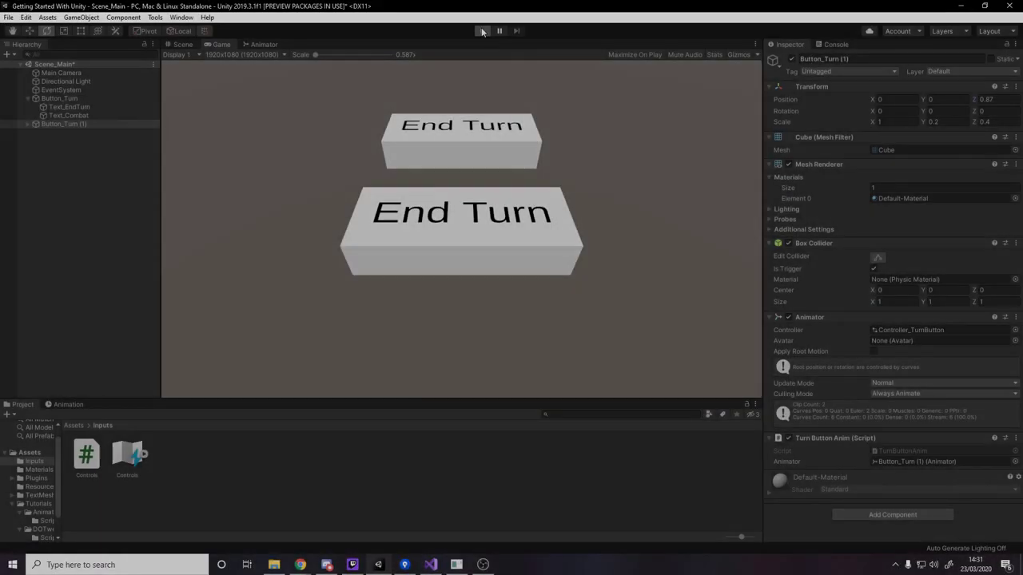
key(ctrl+p)
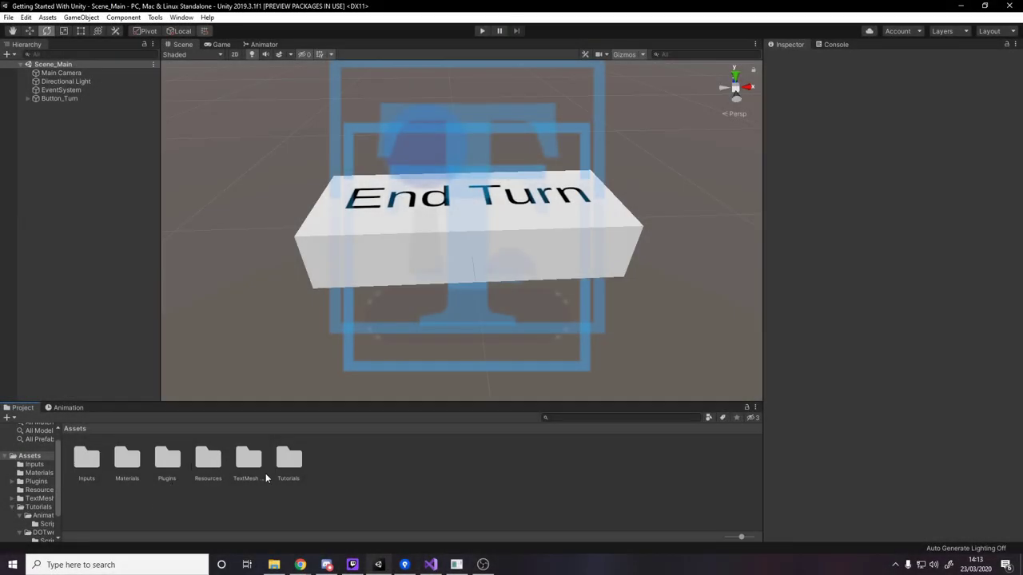
- Examine the contents of the Animators and DOTween folders inside the Tutorials folder
double_click(279, 470)
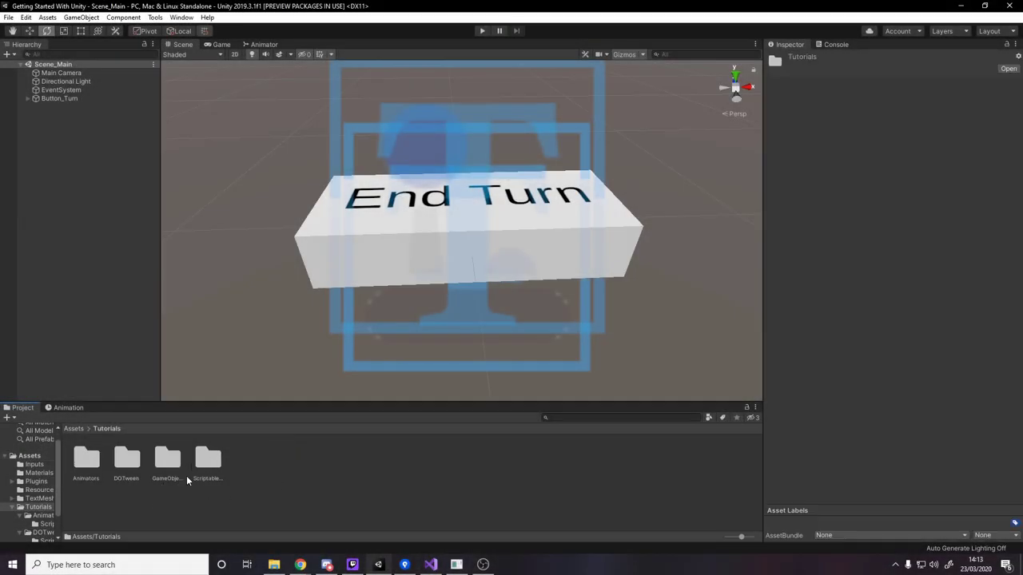
click(90, 468)
double_click(88, 462)
click(130, 471)
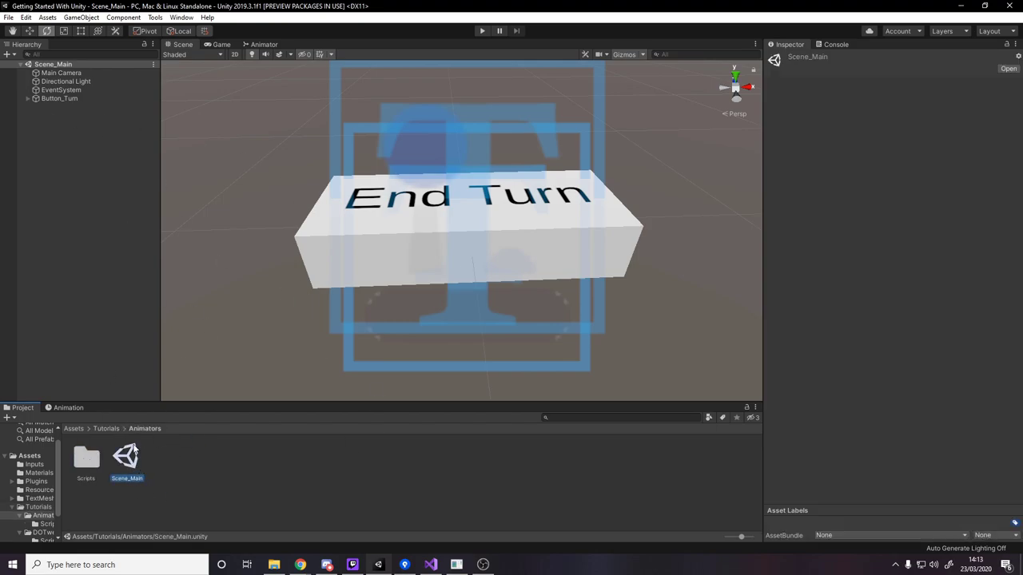
click(107, 429)
double_click(128, 462)
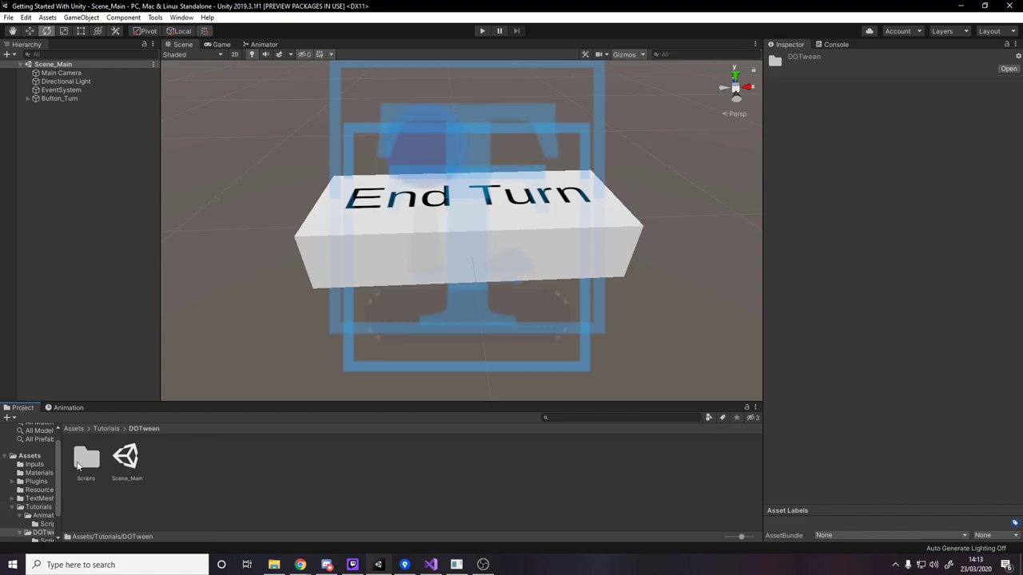
click(107, 430)
- Inspect the components of the EventSystem, Directional Light, Main Camera and Button_Turn objects in the scene
click(68, 97)
click(73, 90)
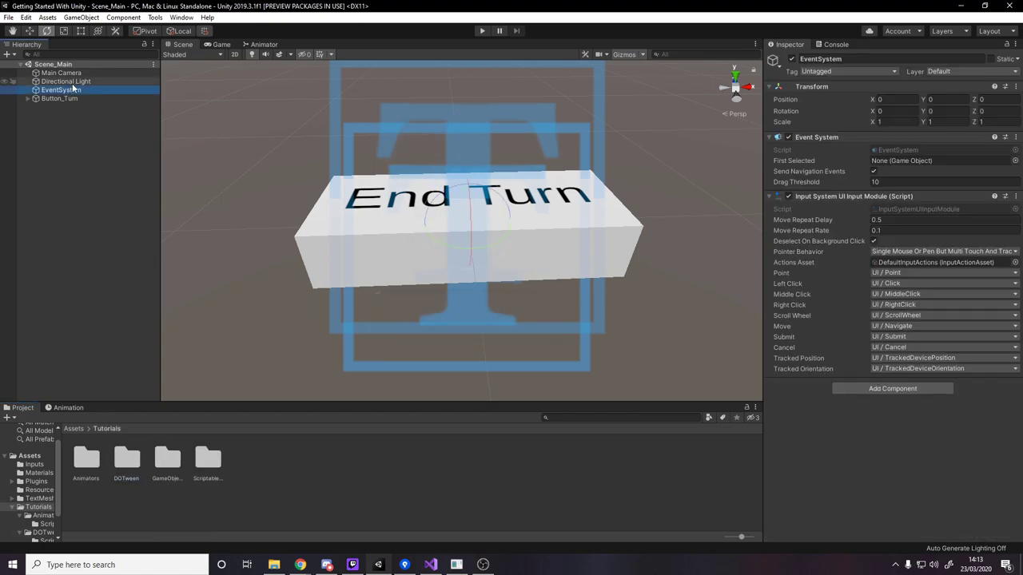
click(80, 82)
click(90, 73)
click(73, 99)
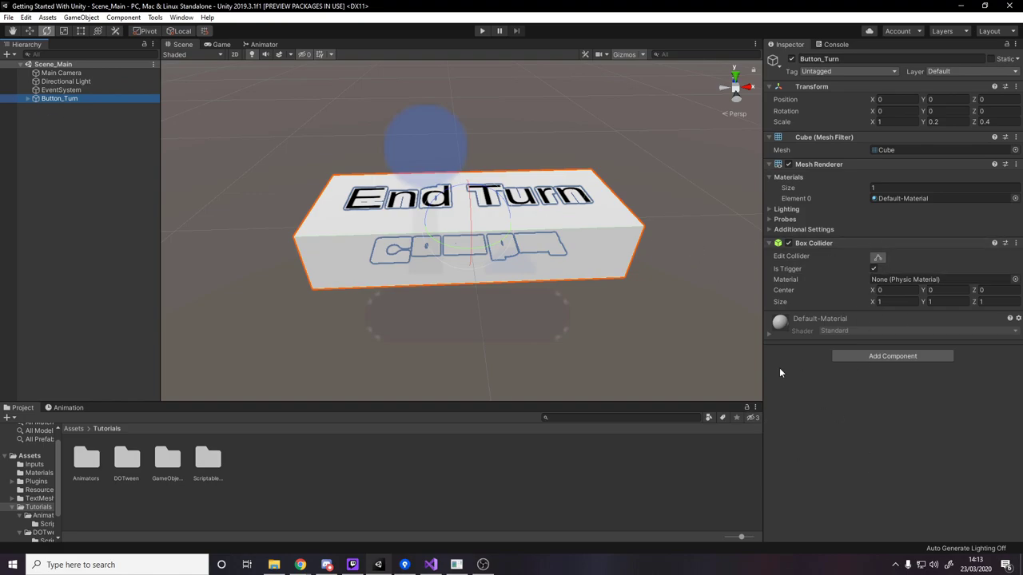
click(837, 356)
text(butt)
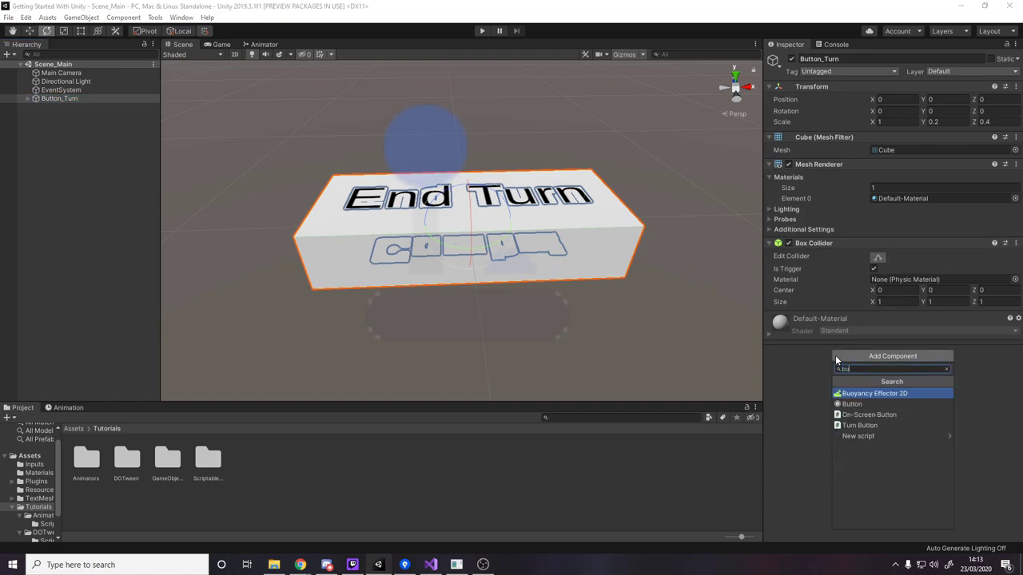
key(Down)
key(Down)
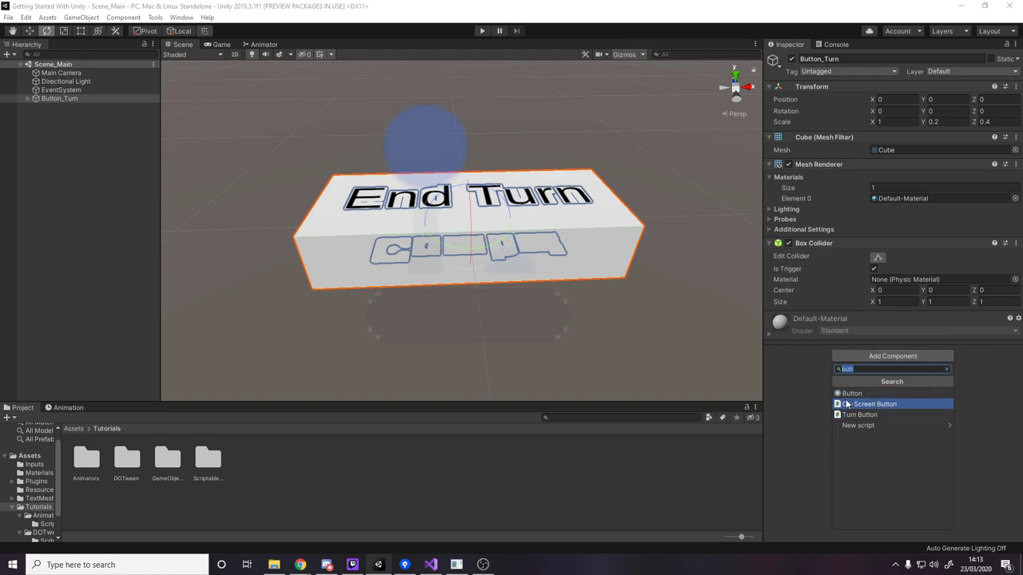
click(746, 373)
click(625, 394)
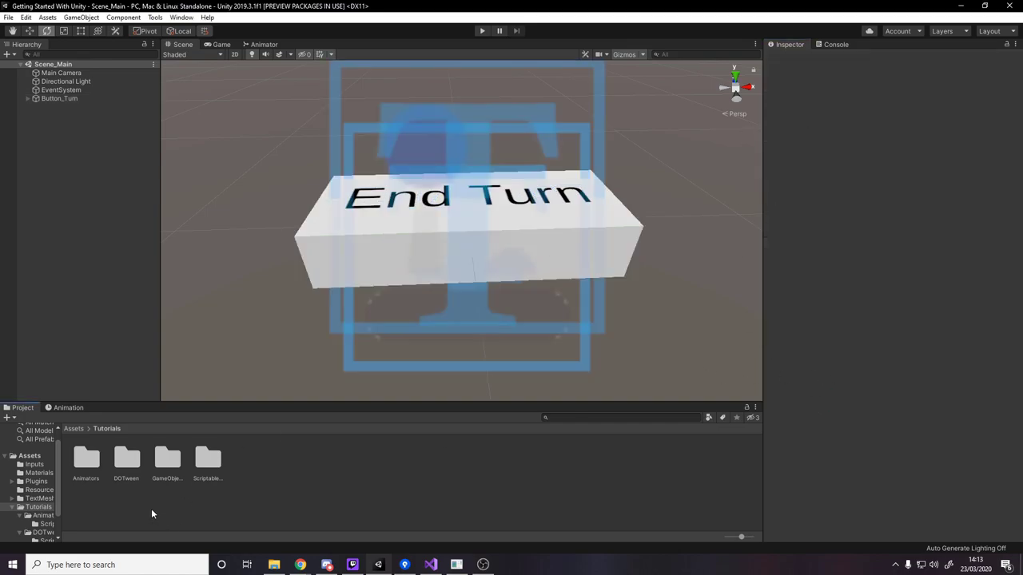
- Examine the Controls input actions asset and its script in the Inputs folder, including the Change Turn action's Space binding
double_click(128, 462)
click(73, 428)
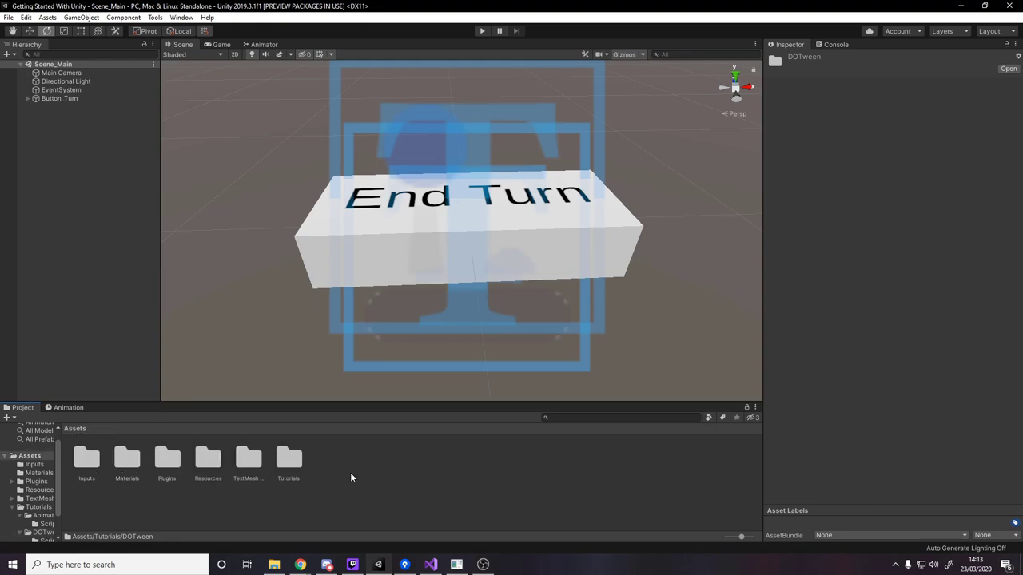
double_click(97, 472)
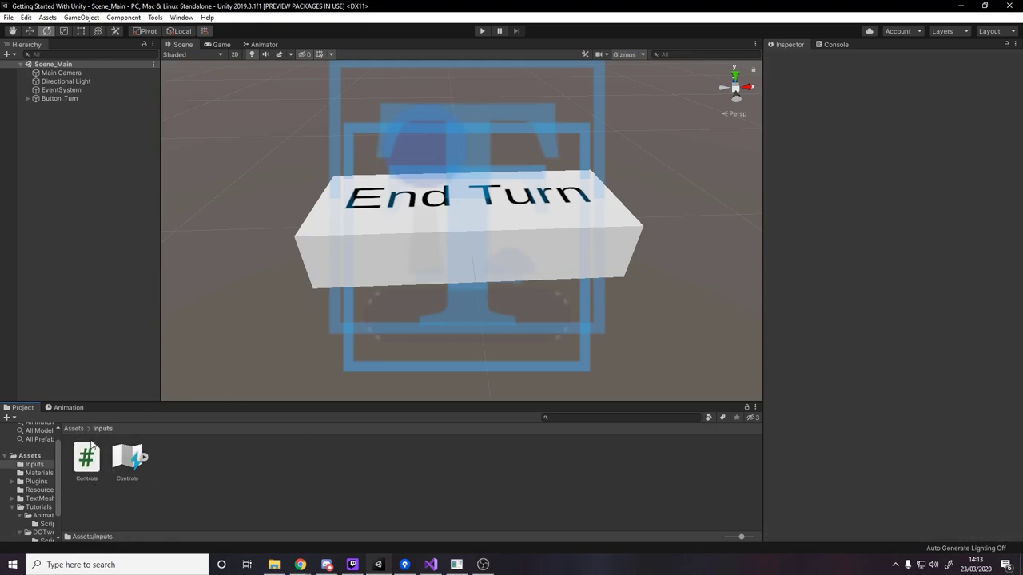
click(93, 465)
click(116, 466)
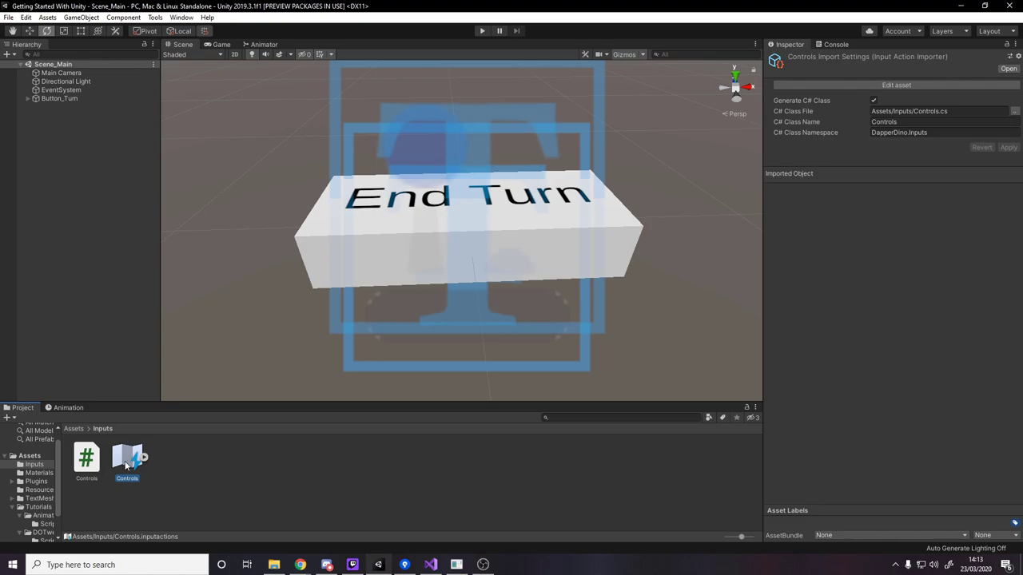
double_click(126, 465)
click(349, 130)
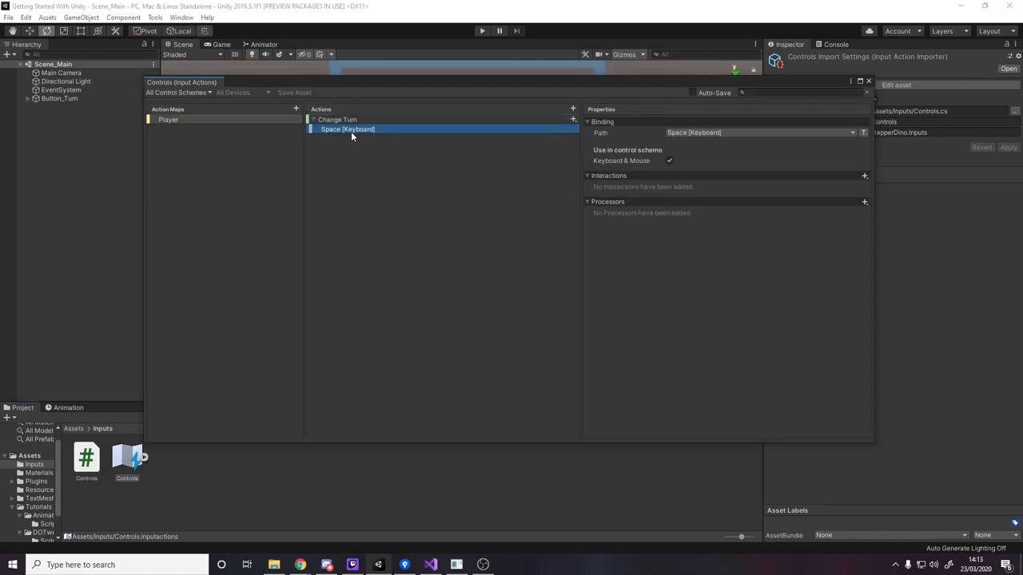
click(348, 120)
click(869, 81)
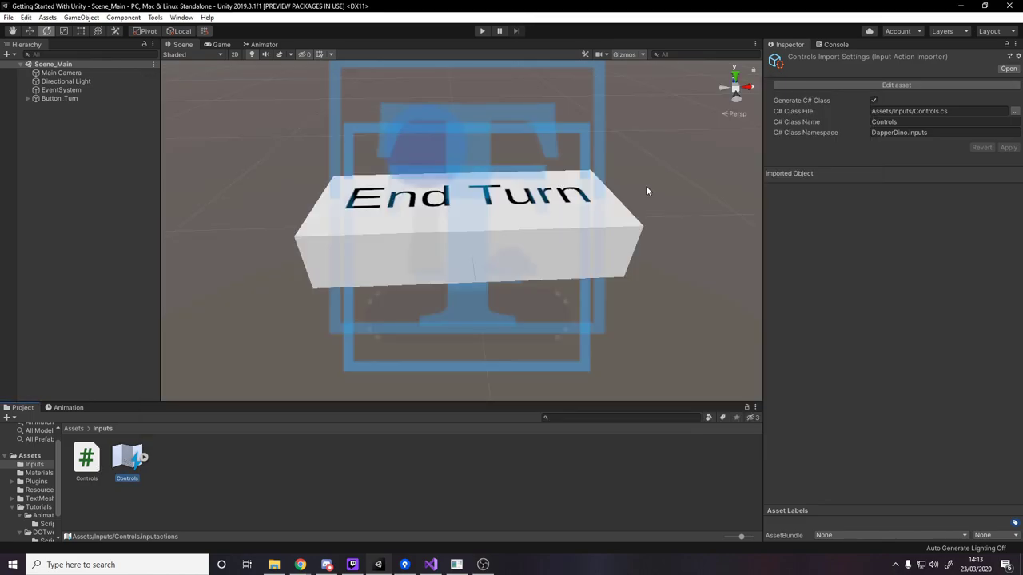
click(271, 441)
click(88, 462)
click(119, 495)
- Create an Animator Controller named Controller_TurnButton in the Tutorials/Animators folder
click(74, 429)
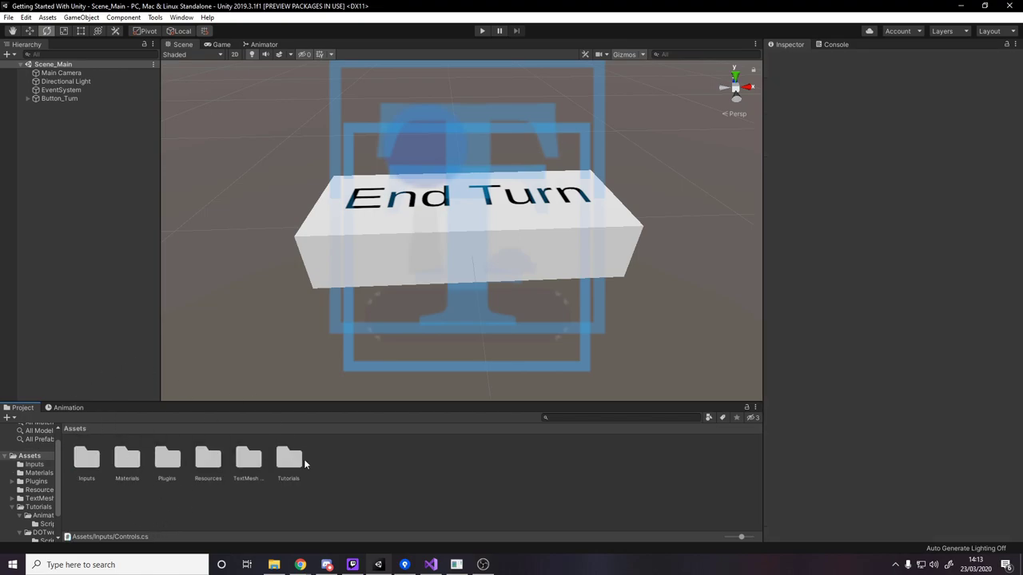
double_click(289, 460)
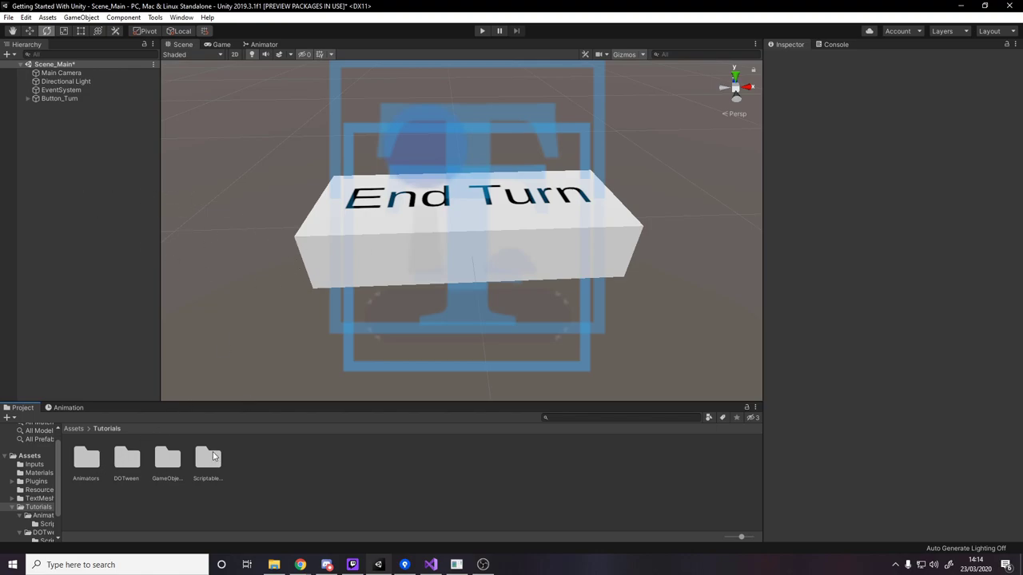
double_click(87, 471)
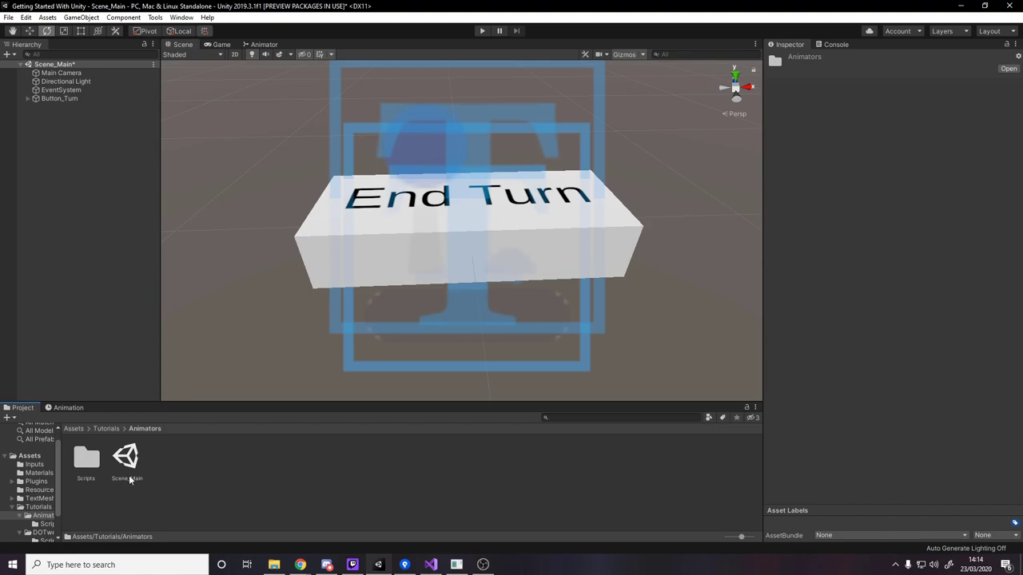
right_click(195, 480)
mouse_move(308, 212)
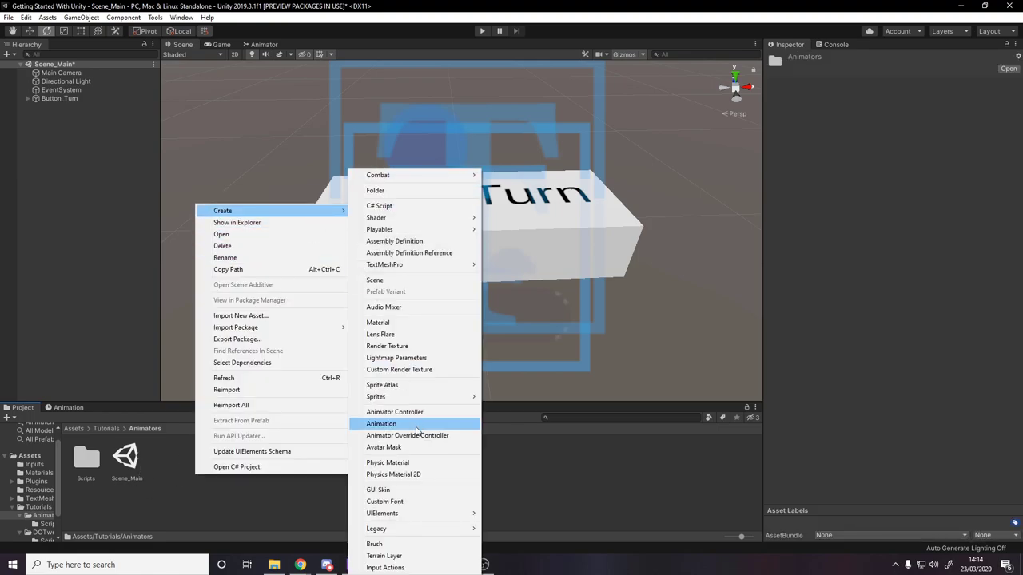
click(402, 414)
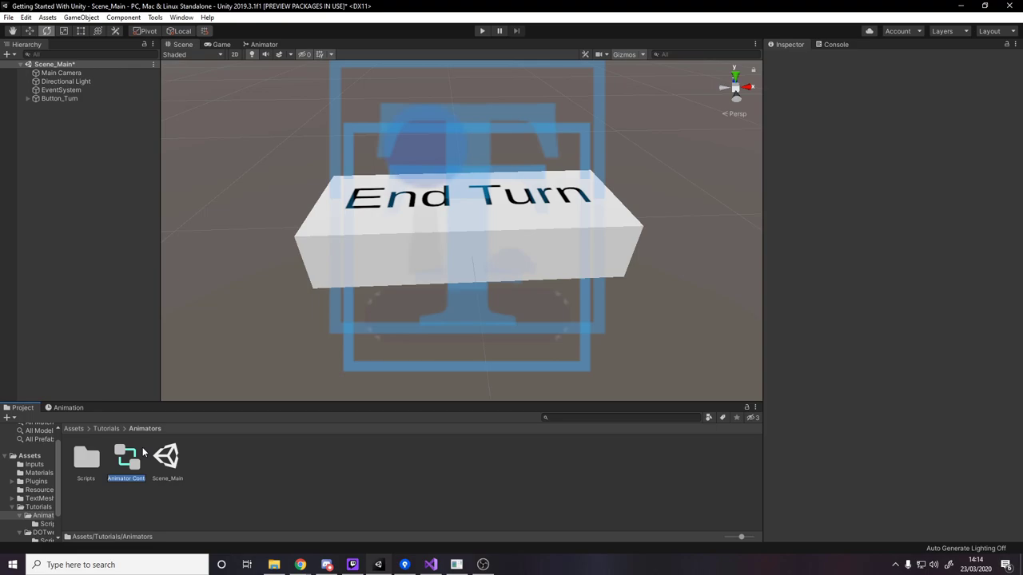
text(Controller_TurnButton)
key(Return)
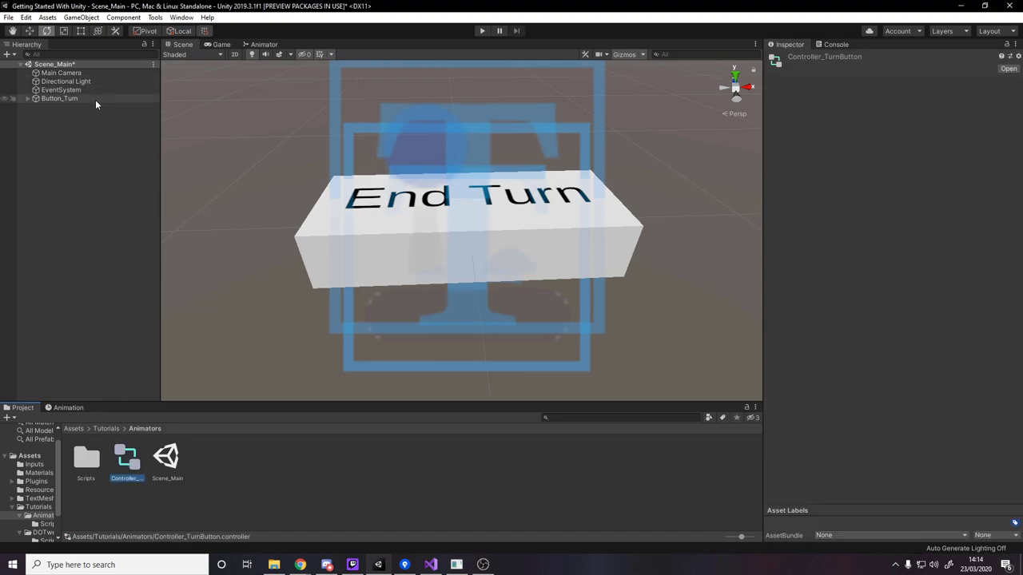
- Create an animation clip named Anim_TurnButton_ChangeToEndTurn in the Animators folder
click(223, 503)
right_click(214, 471)
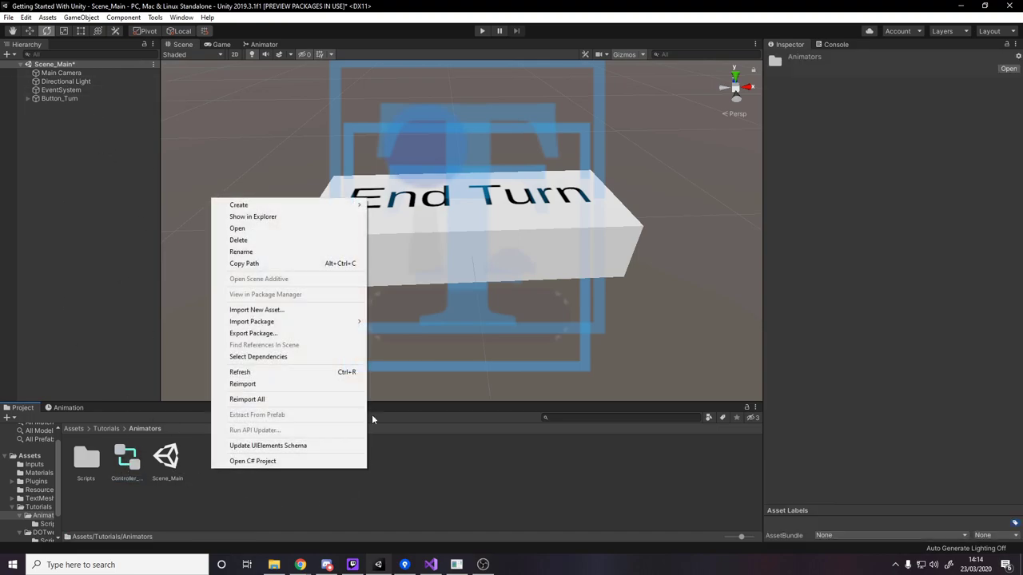
mouse_move(311, 206)
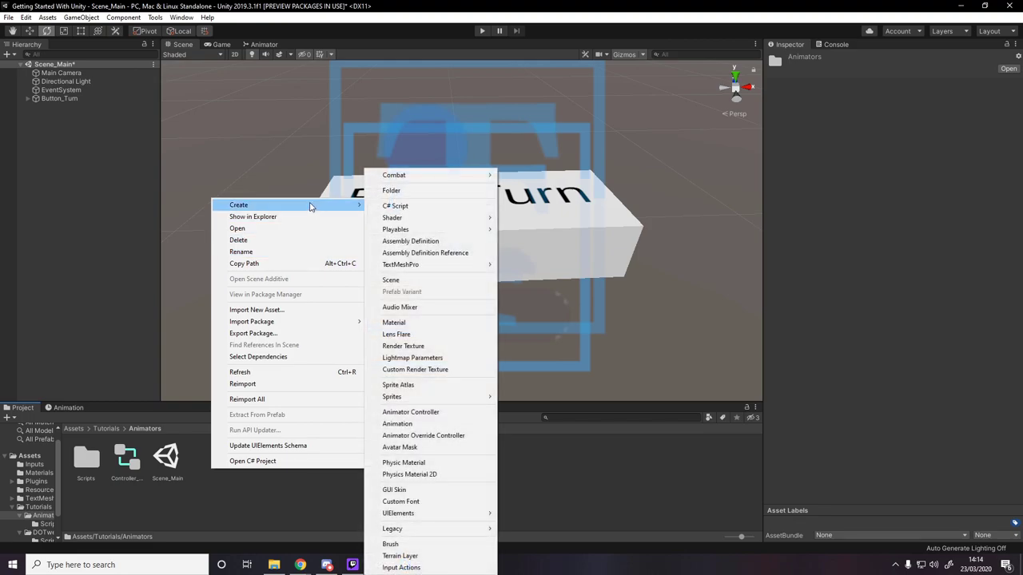
click(421, 424)
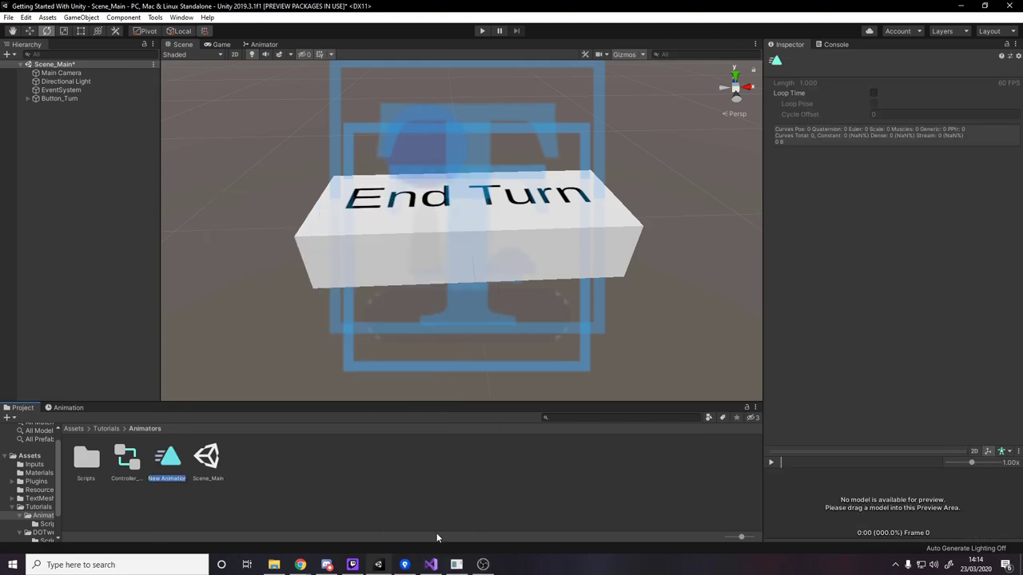
text(Anim_TurnButton_ChangeToEndTurn)
key(Return)
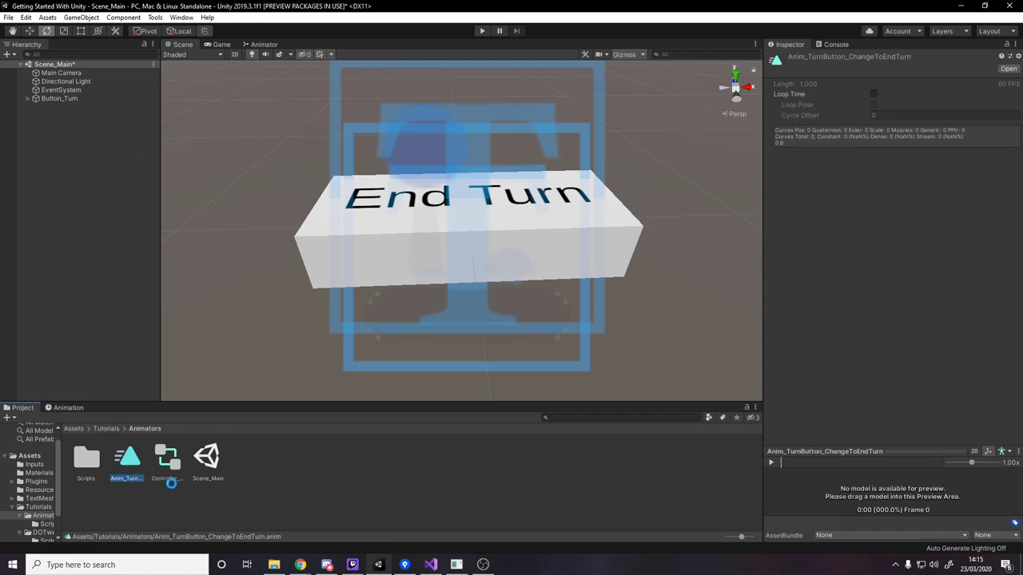
- Duplicate the ChangeToEndTurn clip and rename the copy Anim_TurnButton_ChangeToCombat
key(ctrl+d)
key(BackSpace)
key(BackSpace)
key(BackSpace)
key(BackSpace)
key(BackSpace)
key(BackSpace)
key(BackSpace)
key(BackSpace)
key(BackSpace)
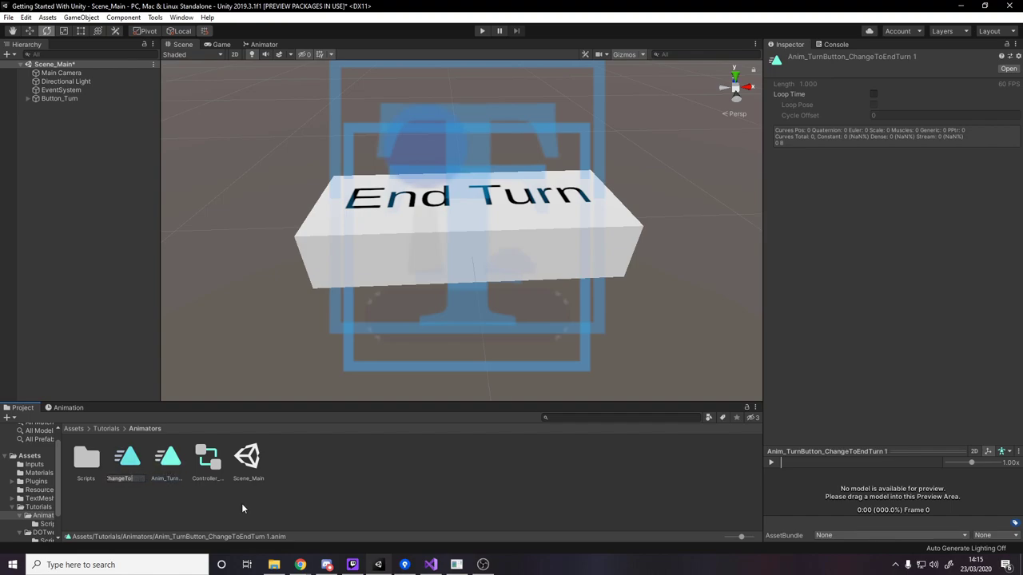
text(Combat)
key(Return)
- Open Controller_TurnButton for editing in the Animator
click(168, 471)
click(201, 478)
click(212, 511)
double_click(209, 460)
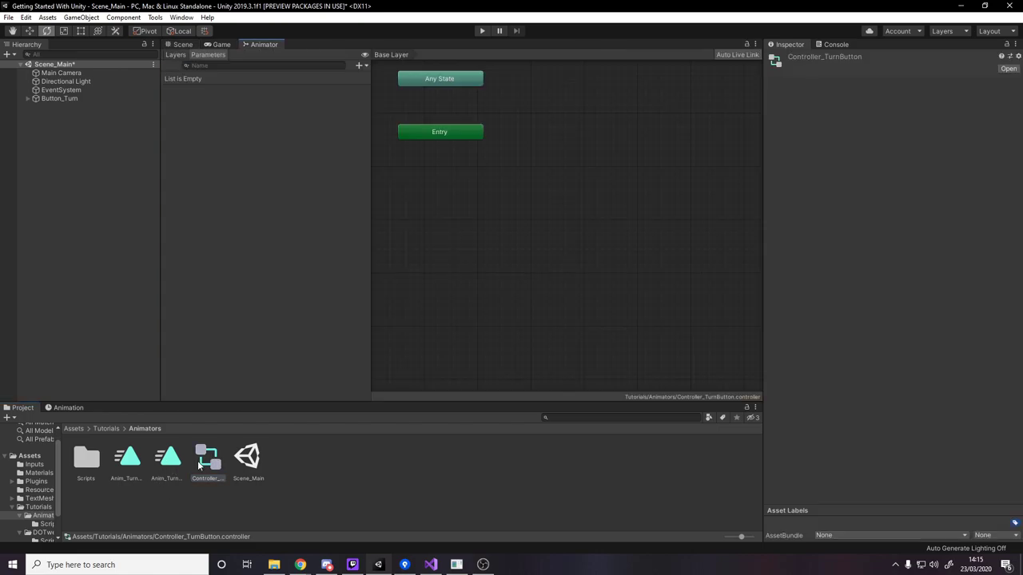
scroll(621, 216, up, 3)
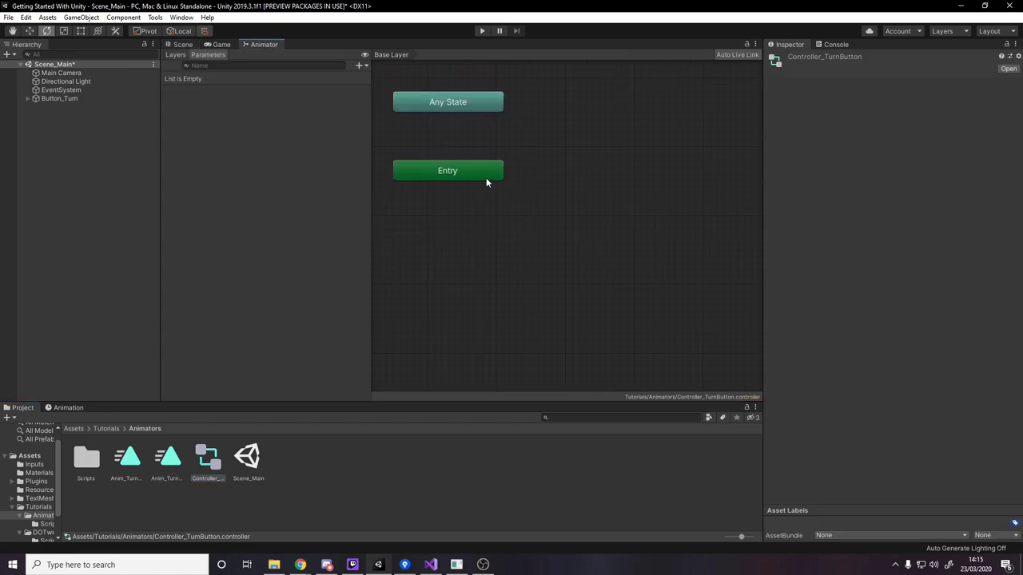
click(599, 159)
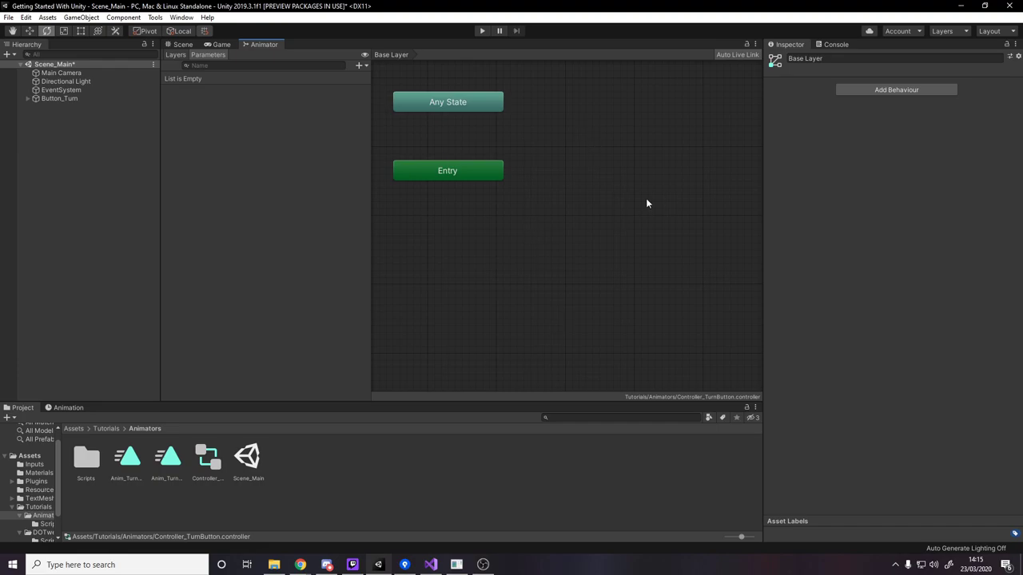
- Create an empty default state directly below Entry and name it Empty
right_click(425, 223)
mouse_move(525, 226)
click(569, 228)
drag(504, 227, 456, 211)
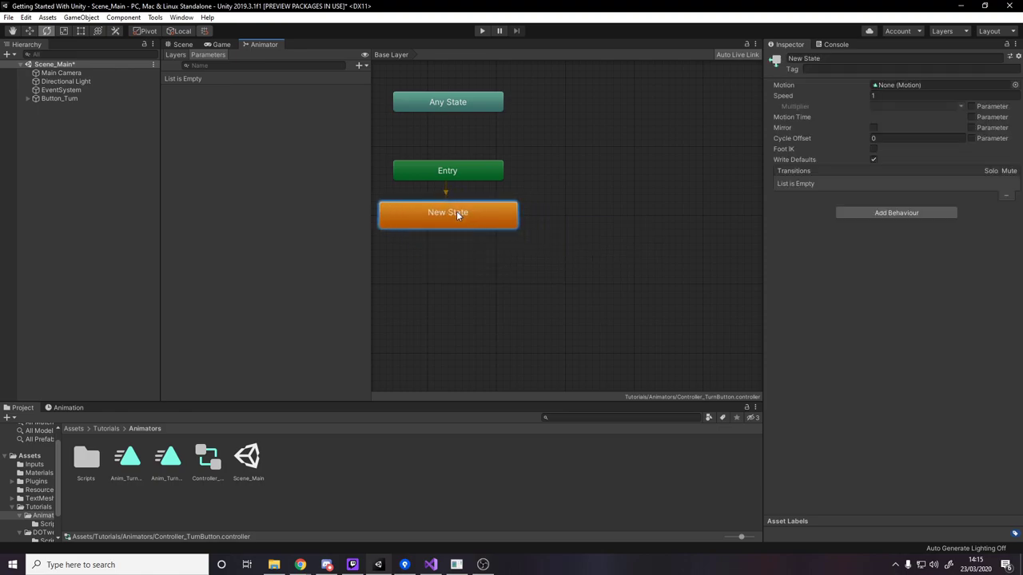
click(853, 59)
text(Empty)
click(605, 217)
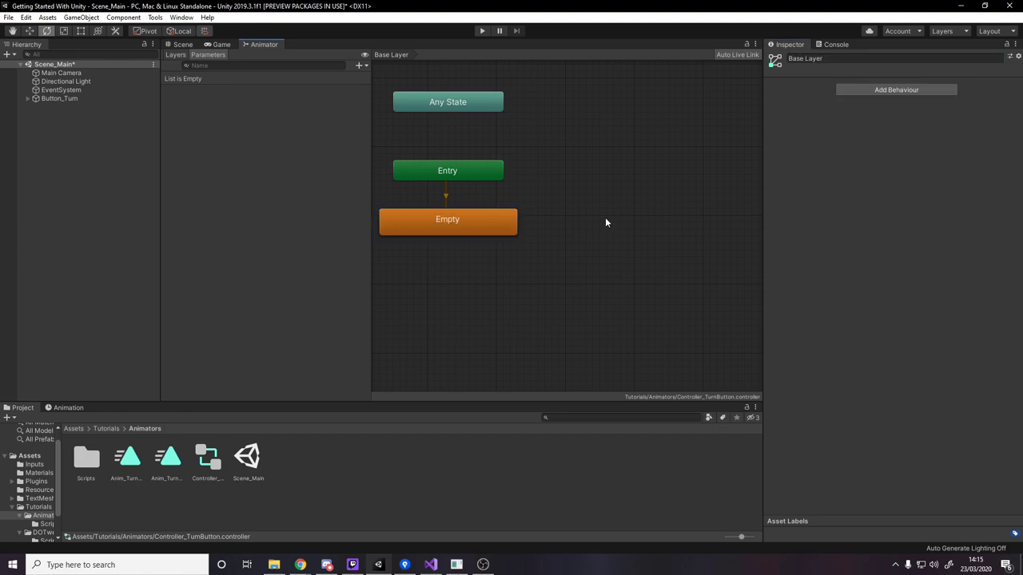
click(491, 218)
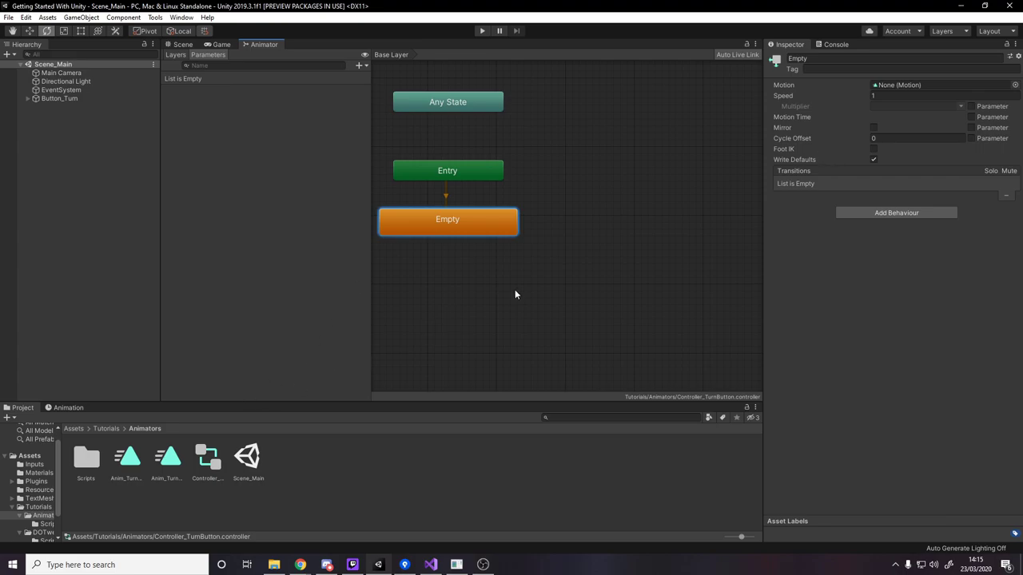
- Add the ChangeToCombat and ChangeToEndTurn clips as separate states in the state graph, beside and below the Empty state
click(490, 257)
drag(127, 457, 503, 286)
drag(167, 457, 607, 232)
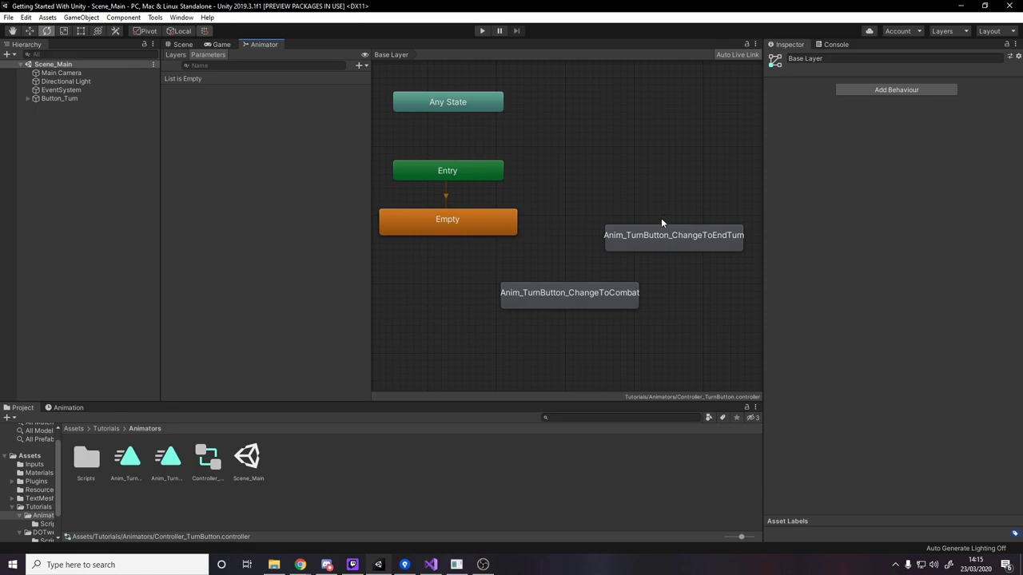
drag(711, 244, 698, 248)
click(558, 314)
drag(573, 290, 582, 292)
click(411, 132)
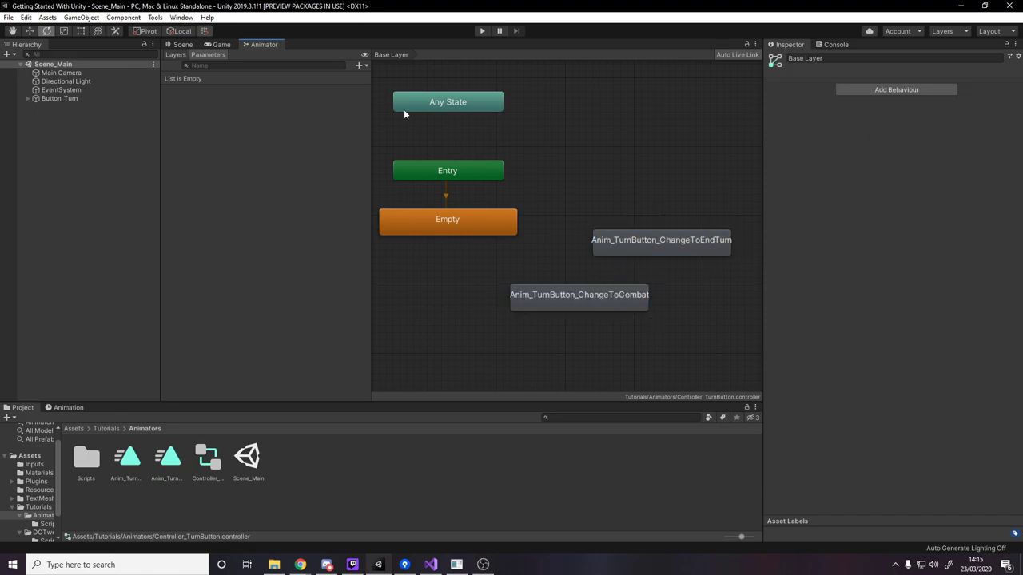
- Move the ChangeToCombat state directly below the Empty state in the state graph
click(214, 44)
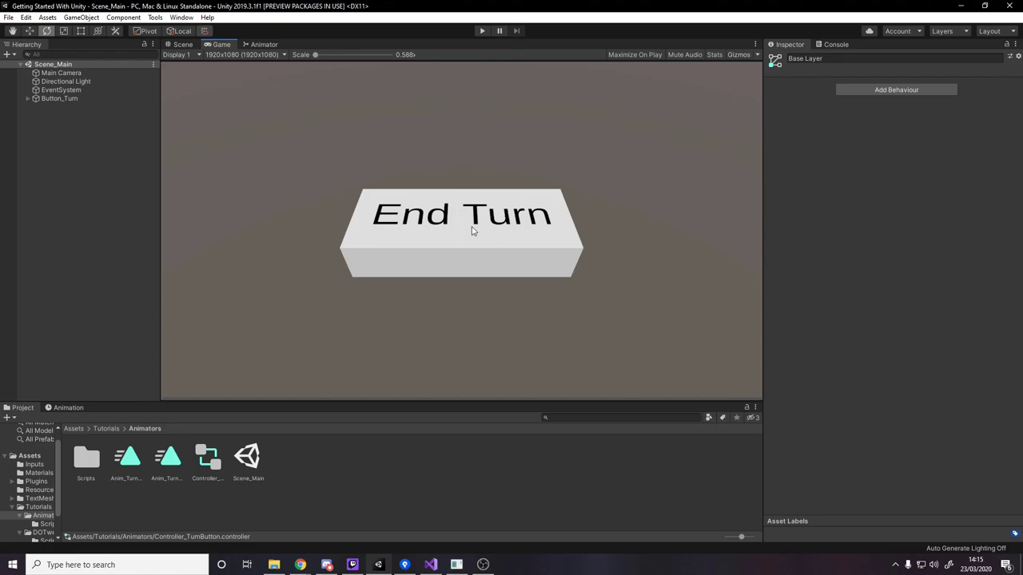
click(268, 45)
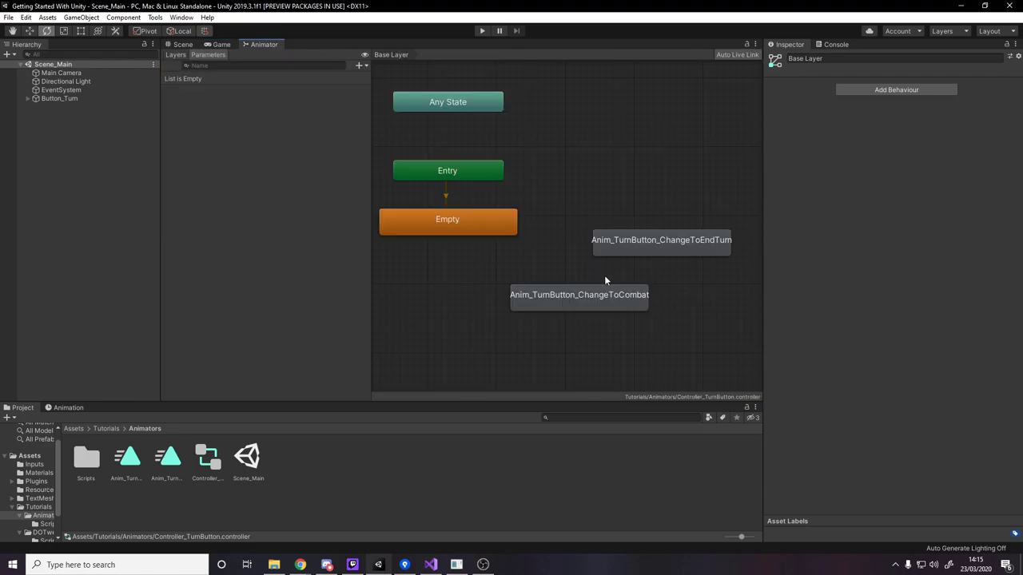
drag(607, 293, 462, 288)
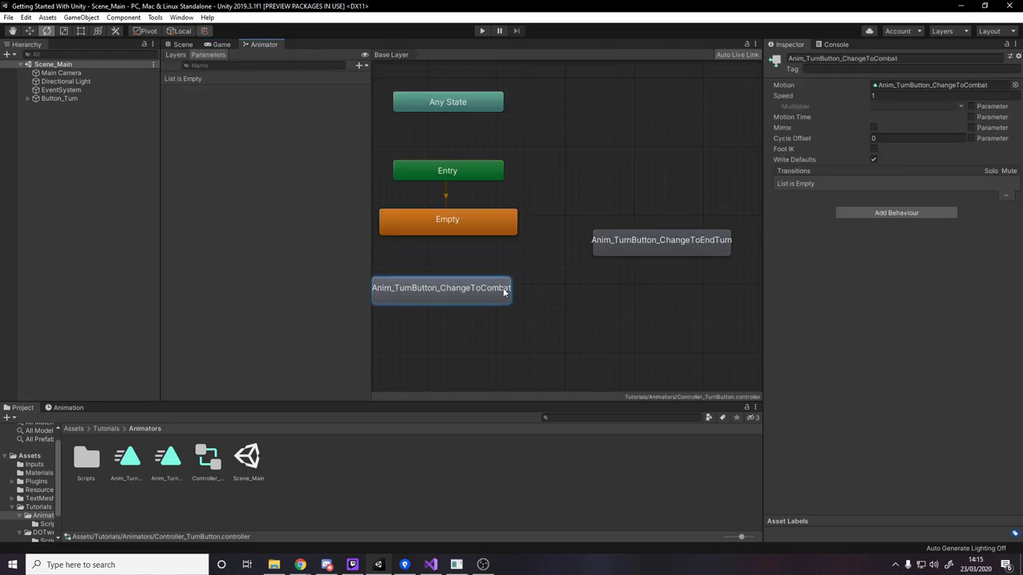
click(214, 47)
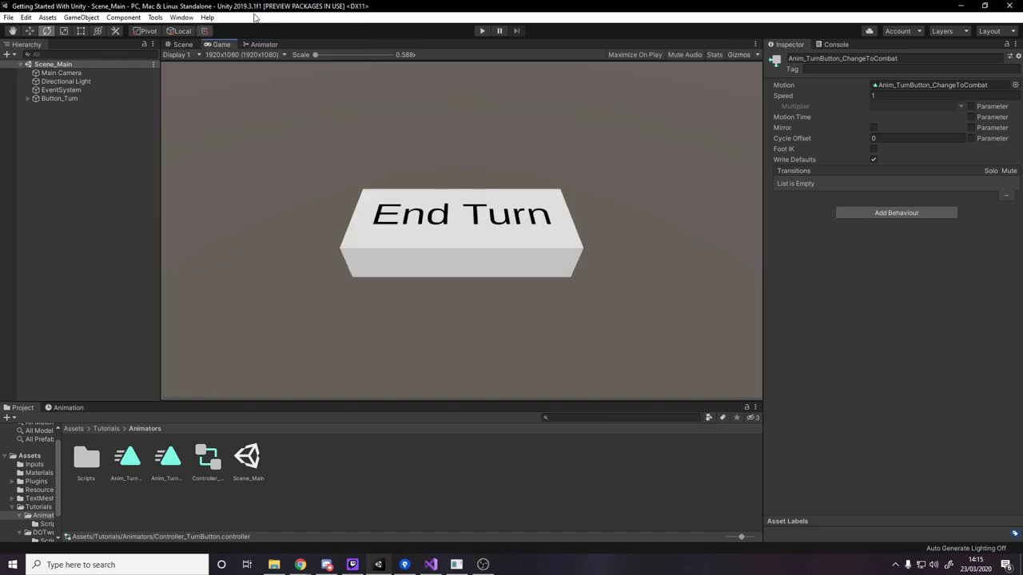
click(271, 45)
- Make a transition from Empty to ChangeToCombat and align the ChangeToCombat state under Empty
right_click(452, 217)
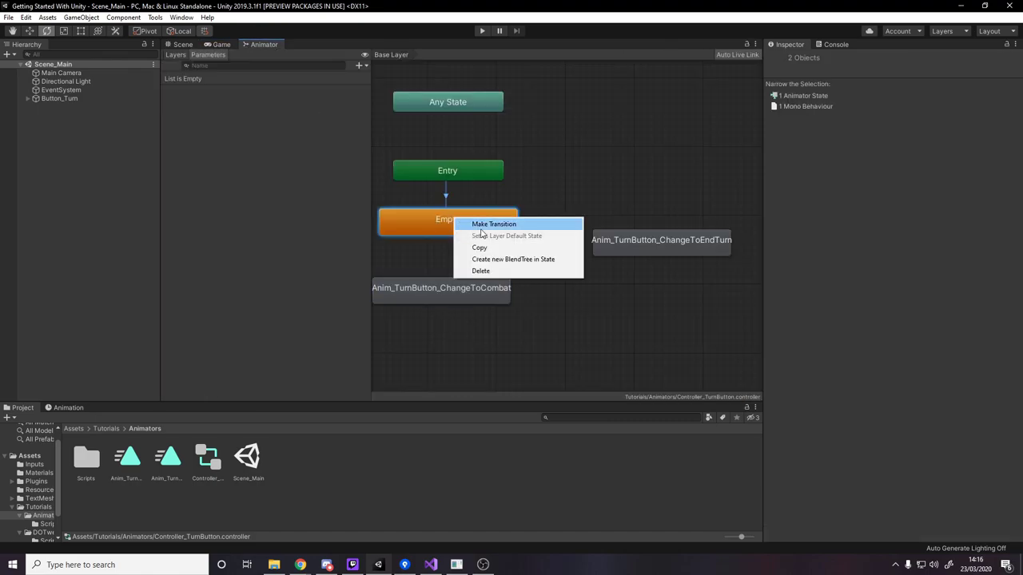
click(482, 225)
click(452, 295)
click(468, 296)
click(460, 264)
click(446, 229)
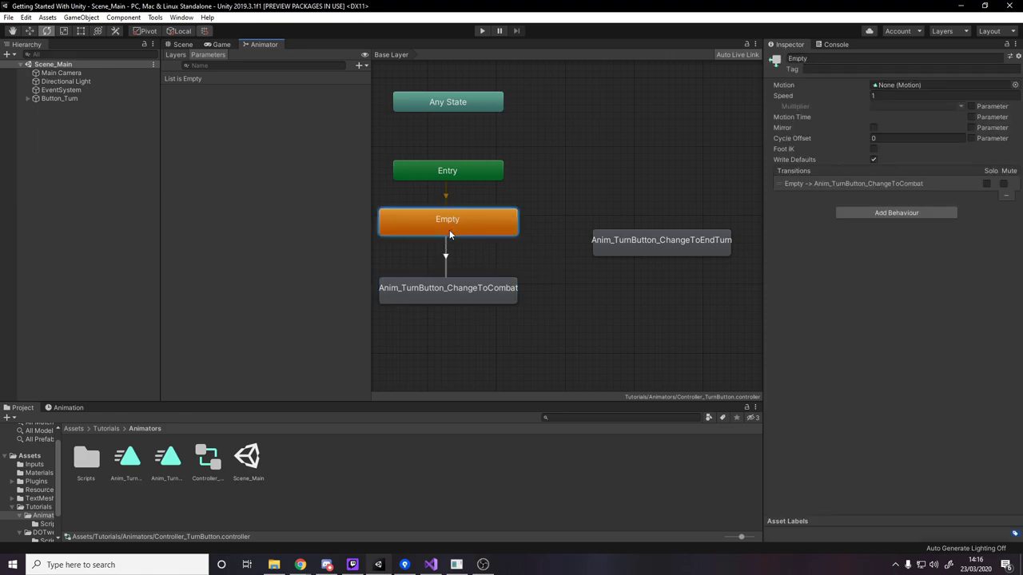
- Move the ChangeToEndTurn state beside ChangeToCombat so both states sit level in the graph
click(427, 288)
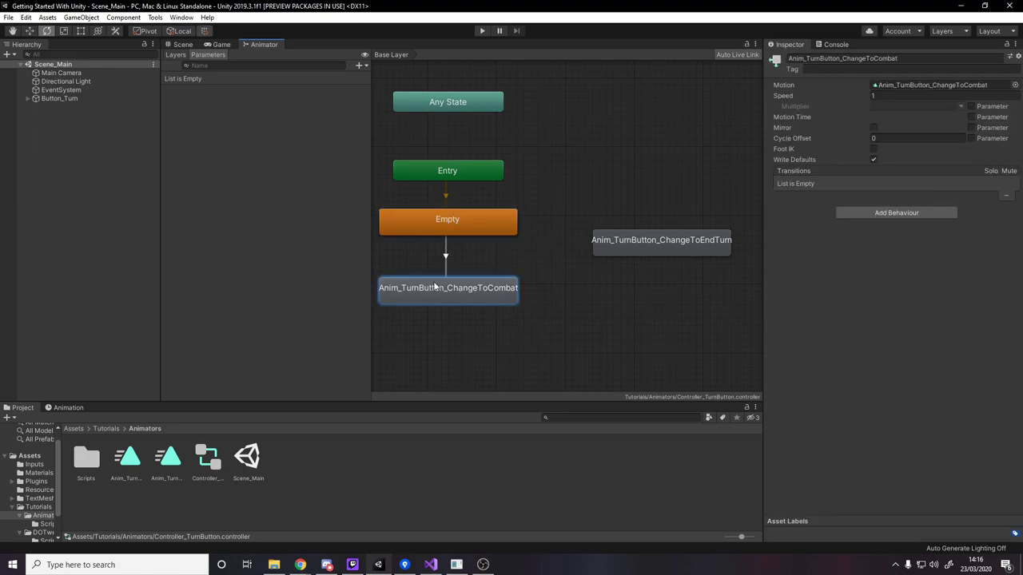
click(222, 45)
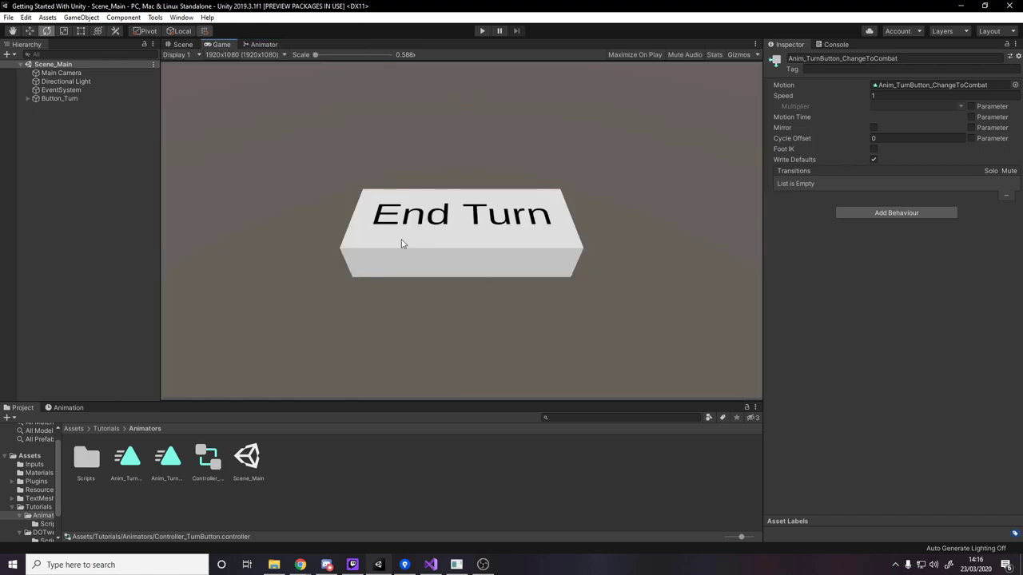
click(264, 45)
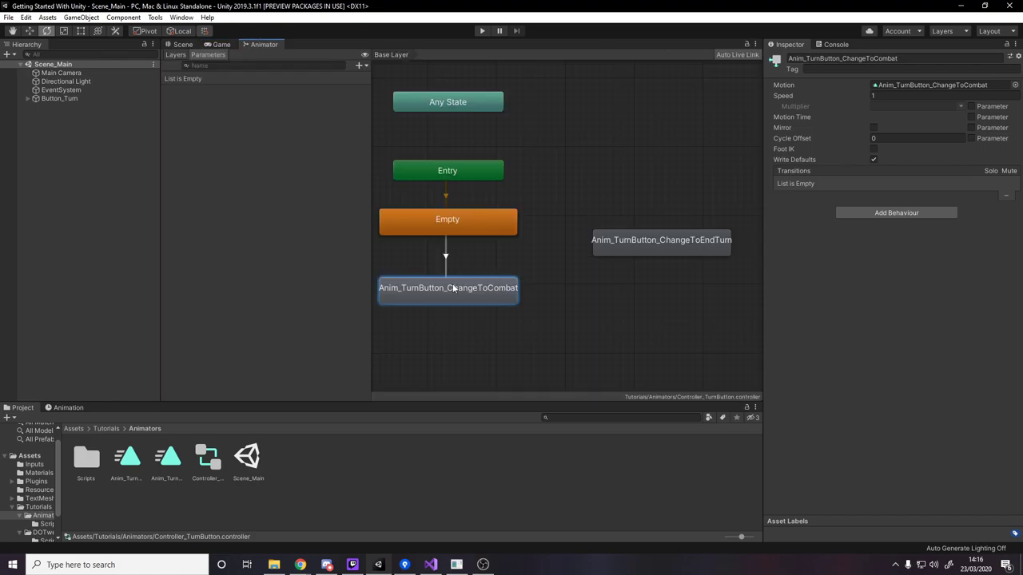
drag(645, 250, 624, 294)
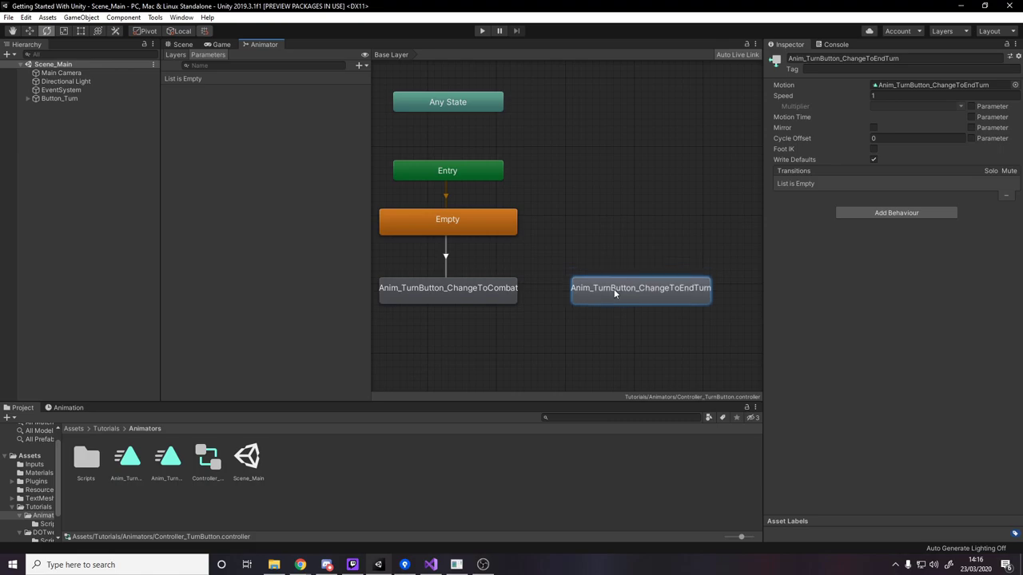
- Make transitions in both directions between the ChangeToCombat and ChangeToEndTurn states
click(510, 288)
right_click(510, 287)
click(551, 290)
click(595, 291)
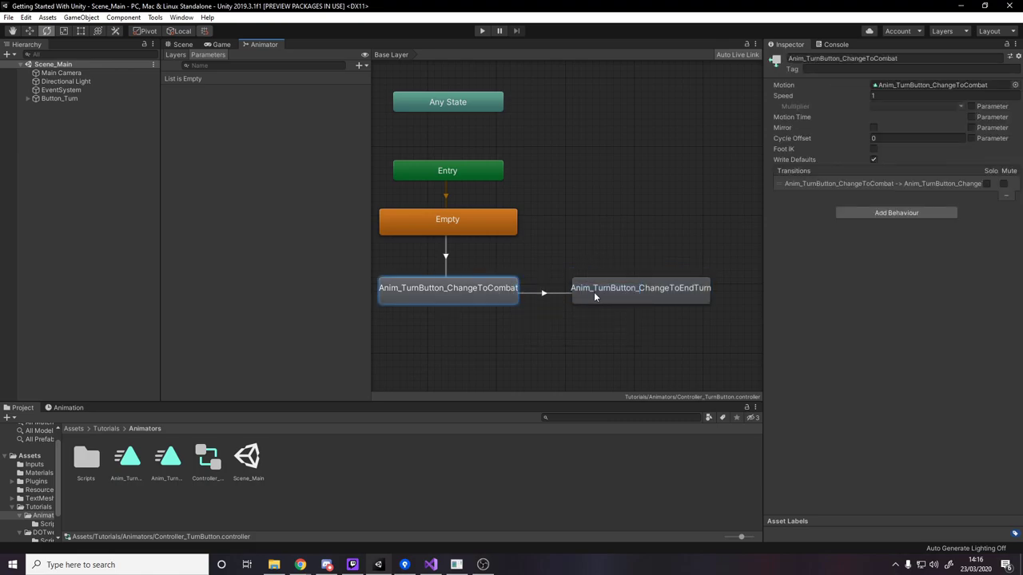
right_click(465, 300)
click(601, 291)
click(605, 286)
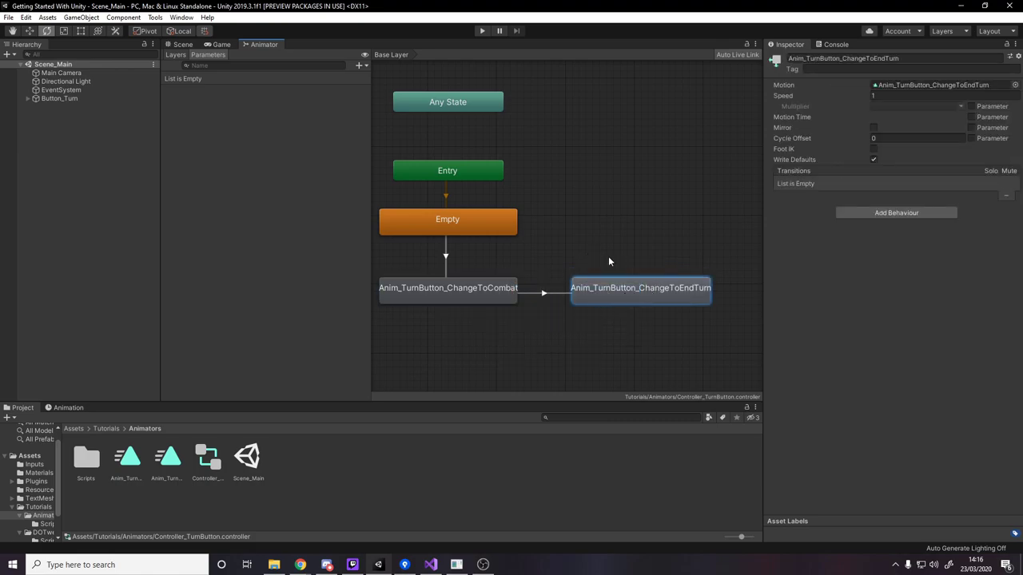
right_click(628, 286)
click(639, 291)
click(476, 287)
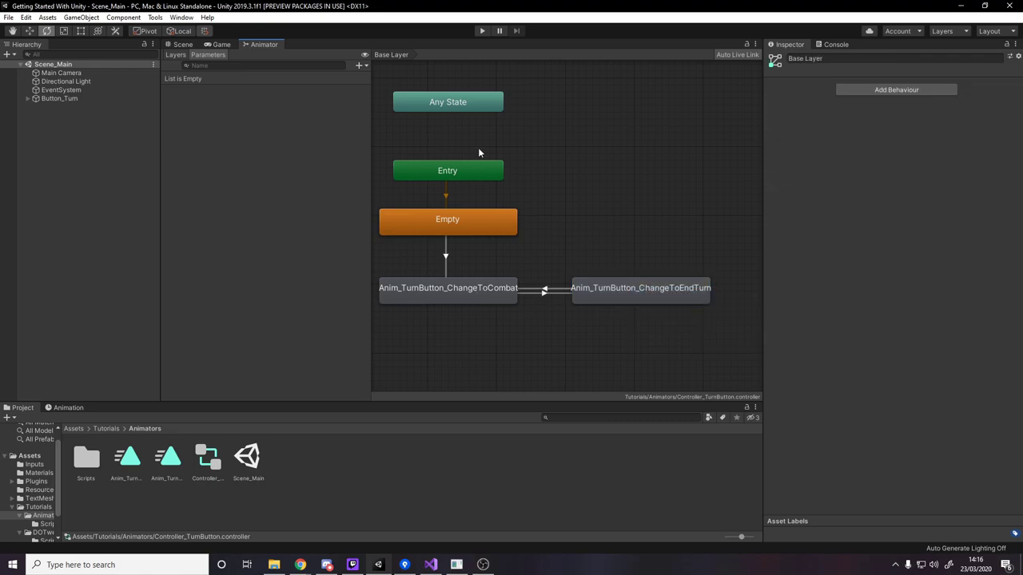
- Examine the state flow from Entry through the two animation states and the conditions of the Empty-to-ChangeToCombat transition
click(455, 172)
click(458, 217)
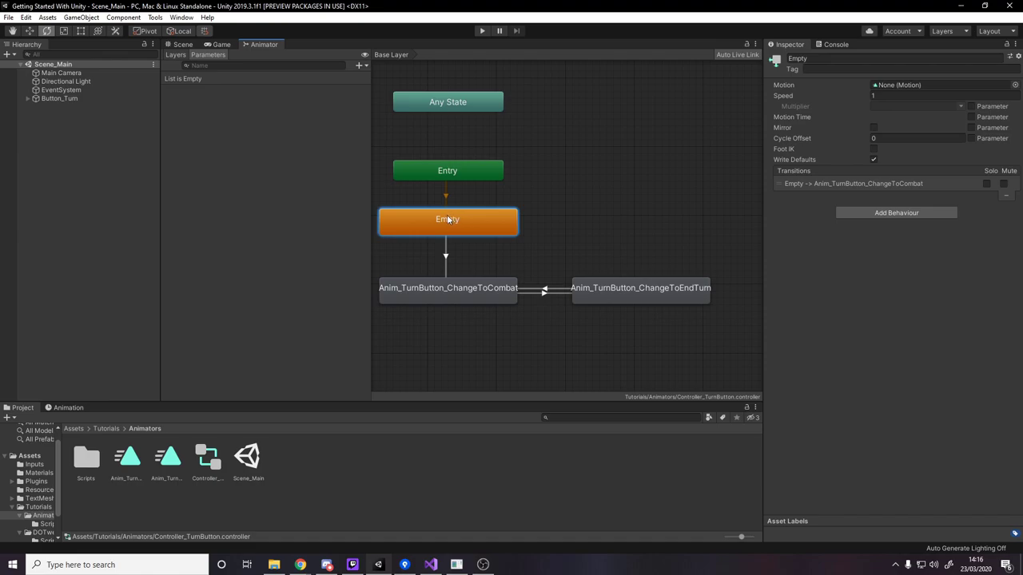
click(450, 289)
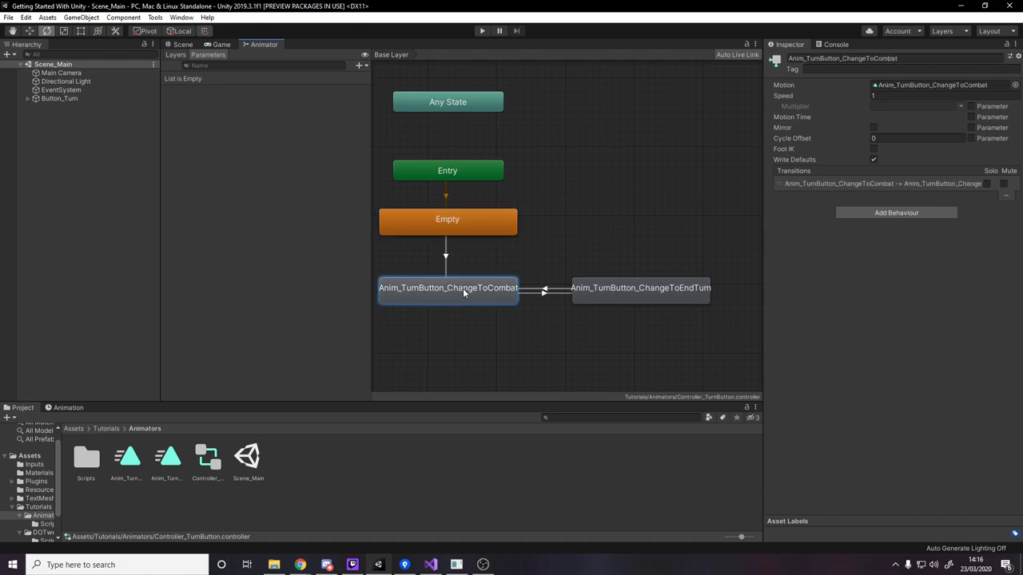
click(629, 290)
click(448, 294)
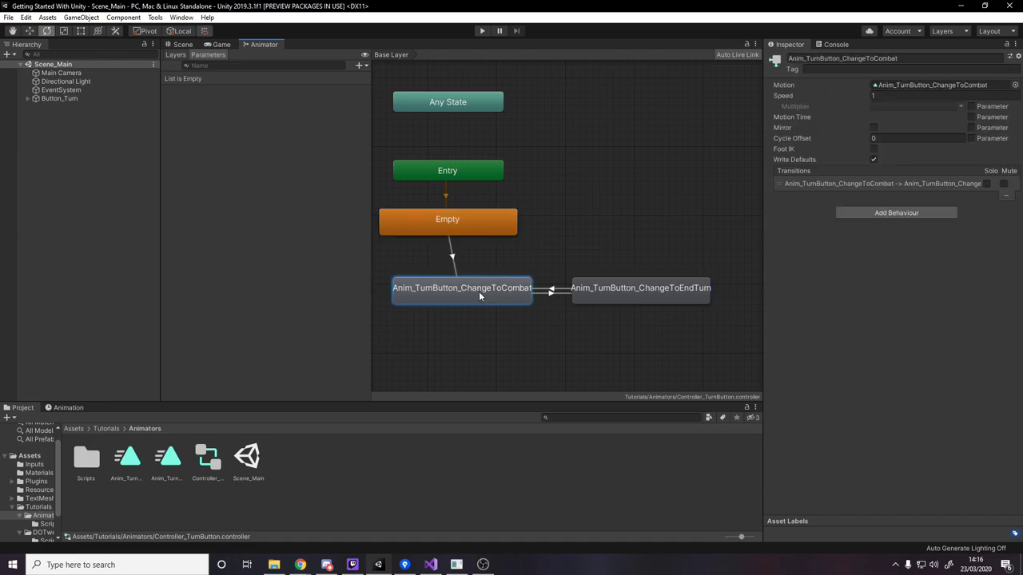
click(508, 232)
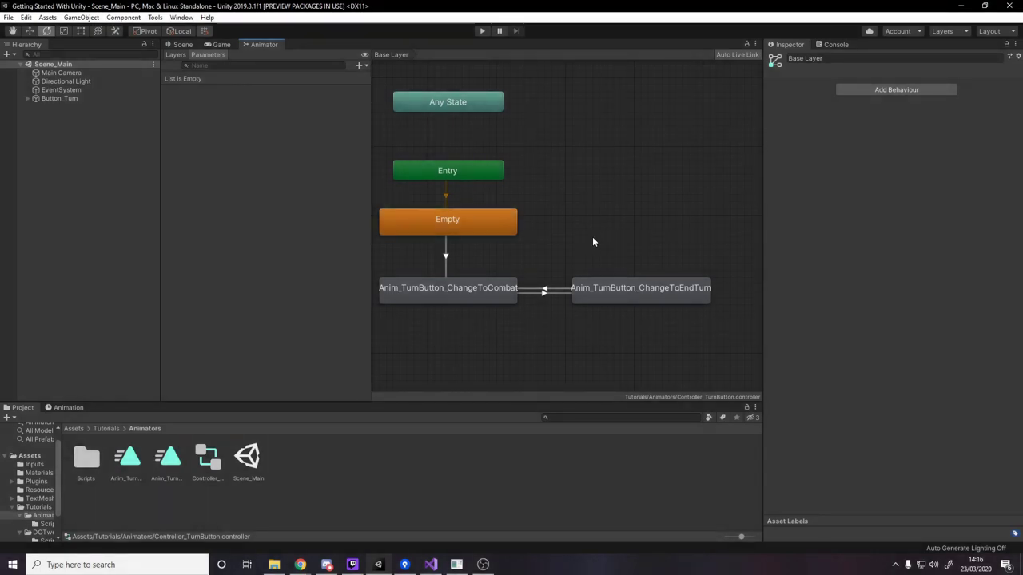
click(444, 260)
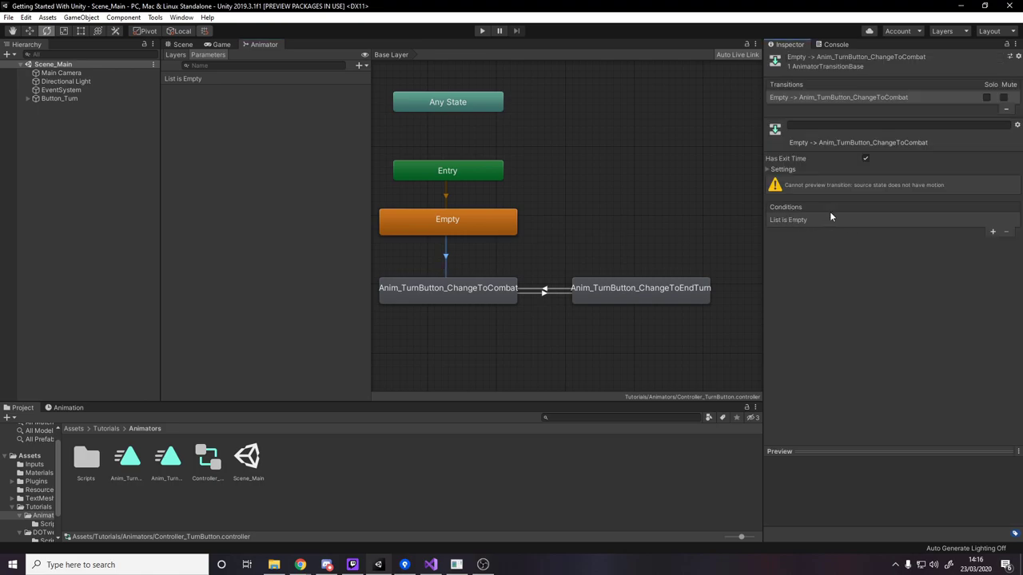
click(572, 170)
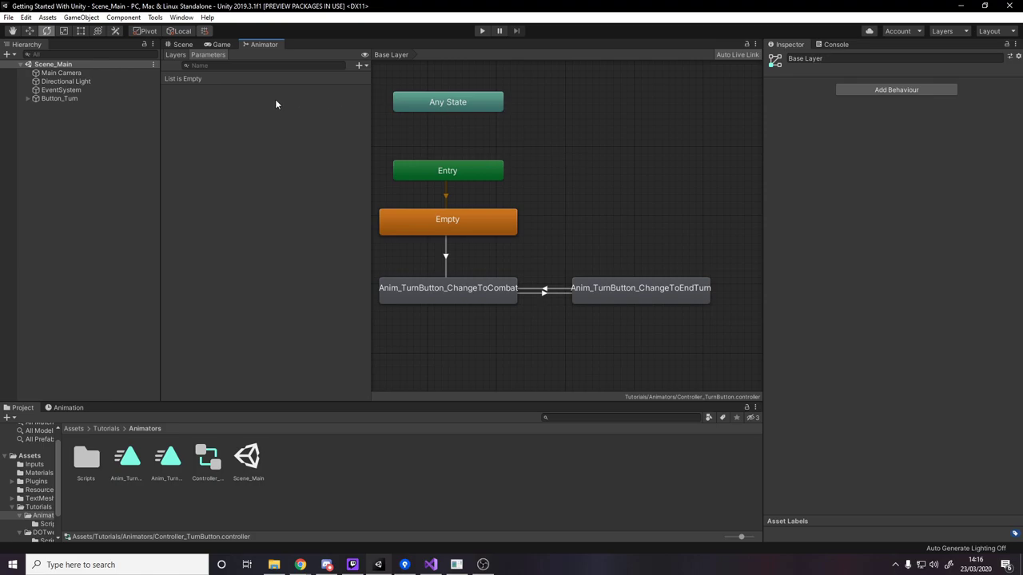
- Add a Trigger parameter to the controller and name it FlipButton
click(365, 64)
click(376, 114)
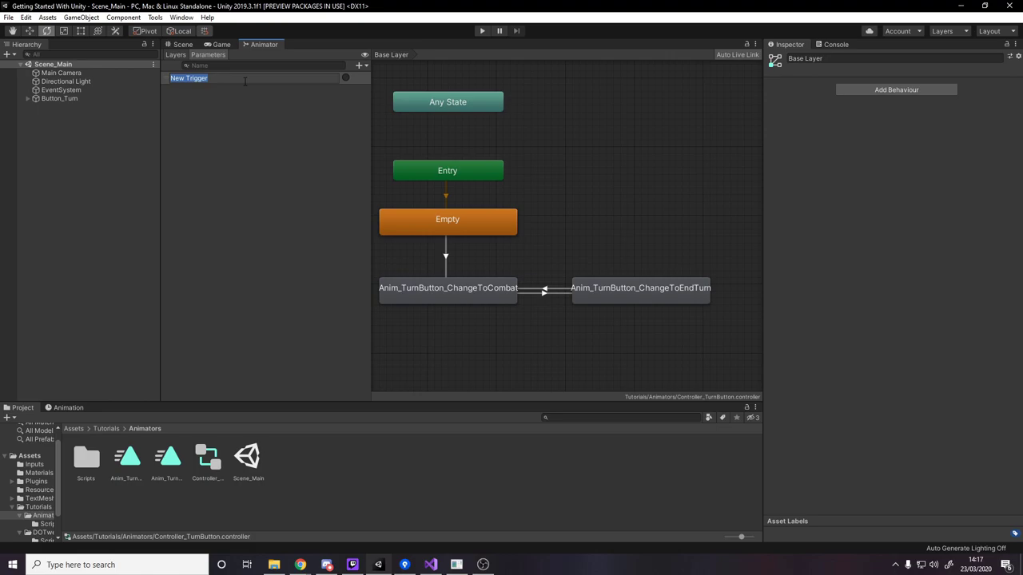
text(Chang)
key(BackSpace)
key(BackSpace)
key(BackSpace)
key(BackSpace)
key(BackSpace)
text(FlipButton)
key(Return)
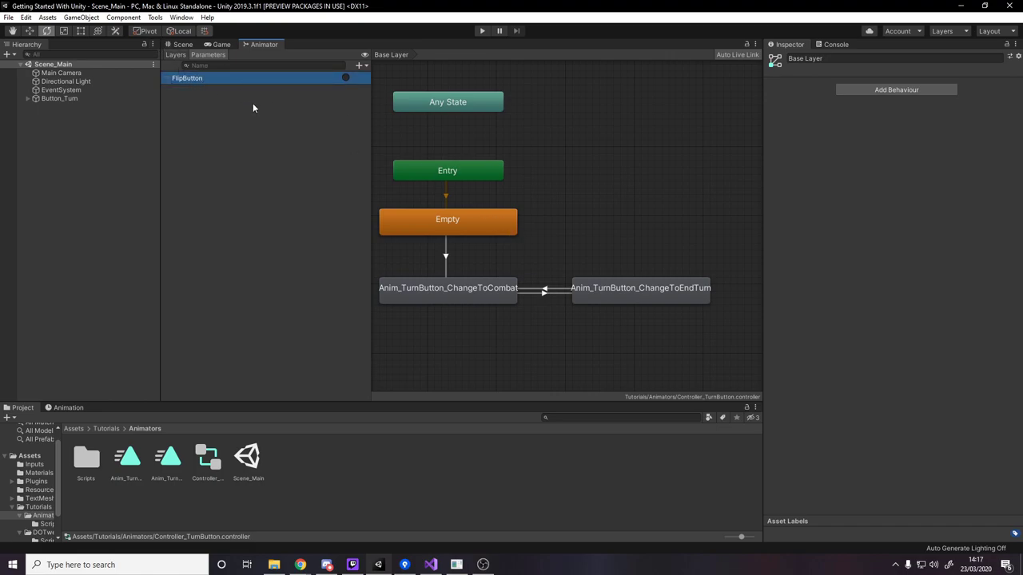
- Add a FlipButton condition to the transition from Empty to ChangeToCombat
click(557, 235)
click(448, 227)
click(446, 290)
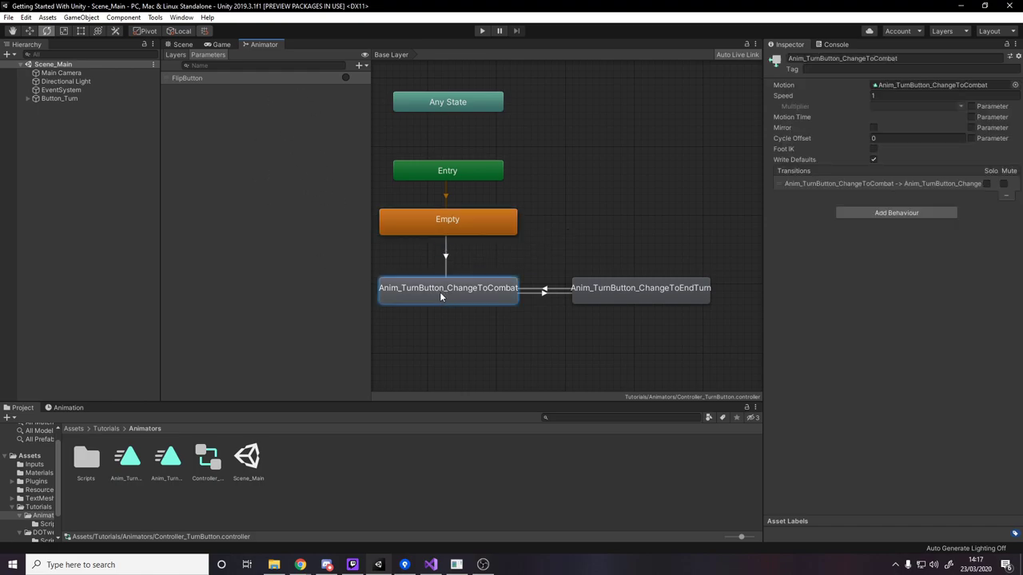
click(446, 254)
click(992, 231)
click(844, 224)
click(817, 250)
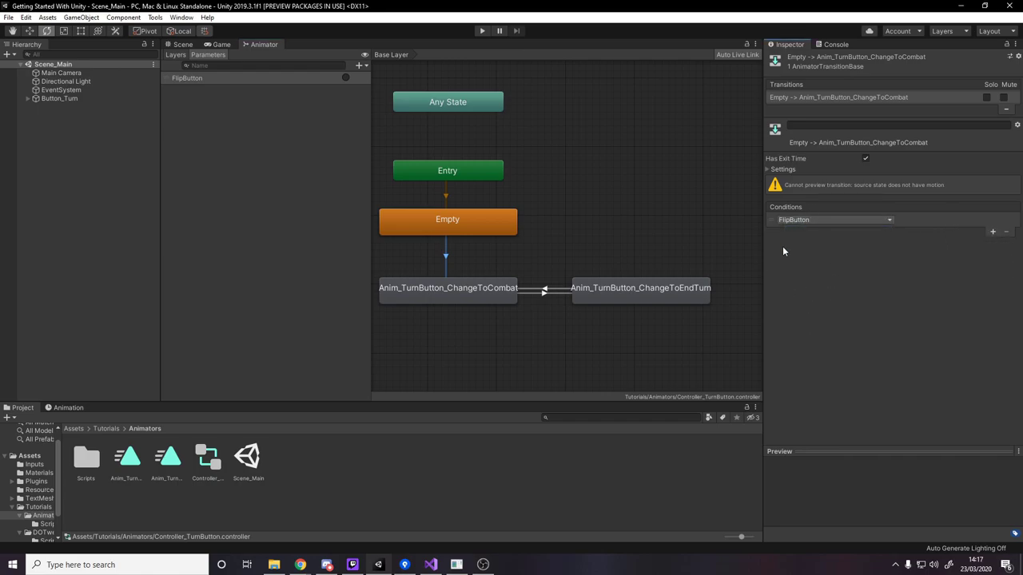
- Add a FlipButton condition to each of the two transitions between ChangeToCombat and ChangeToEndTurn
click(537, 292)
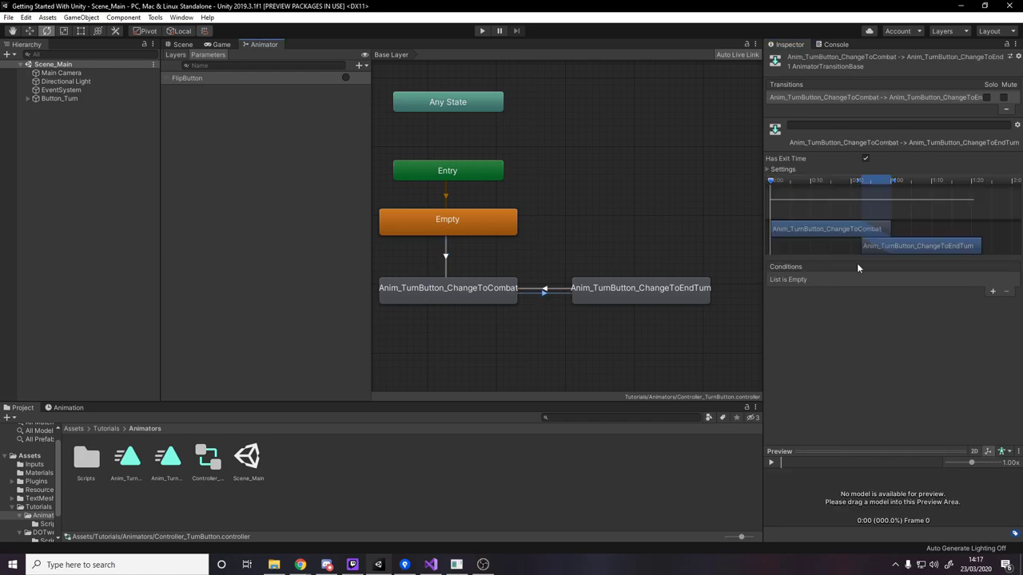
click(553, 289)
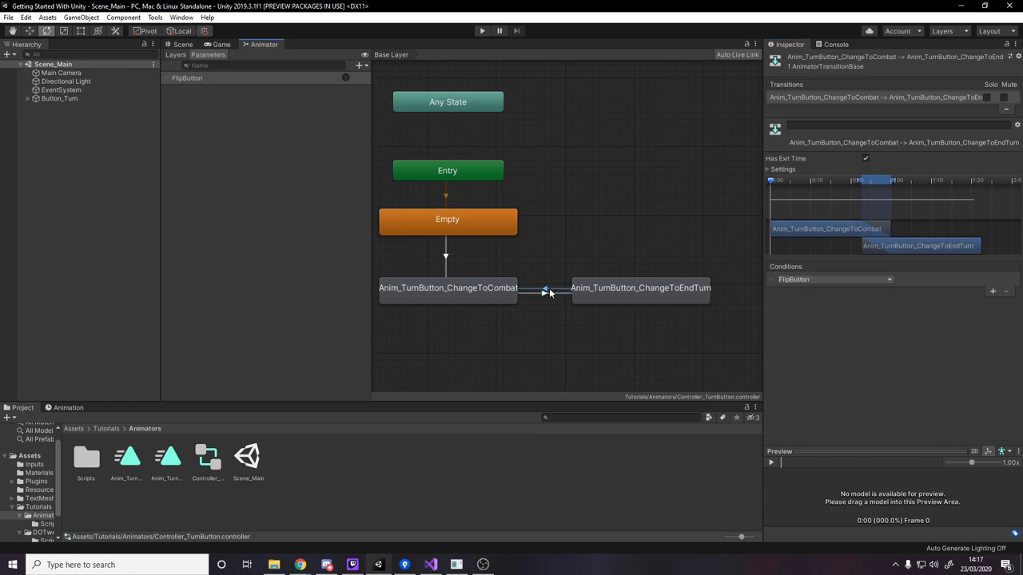
click(990, 292)
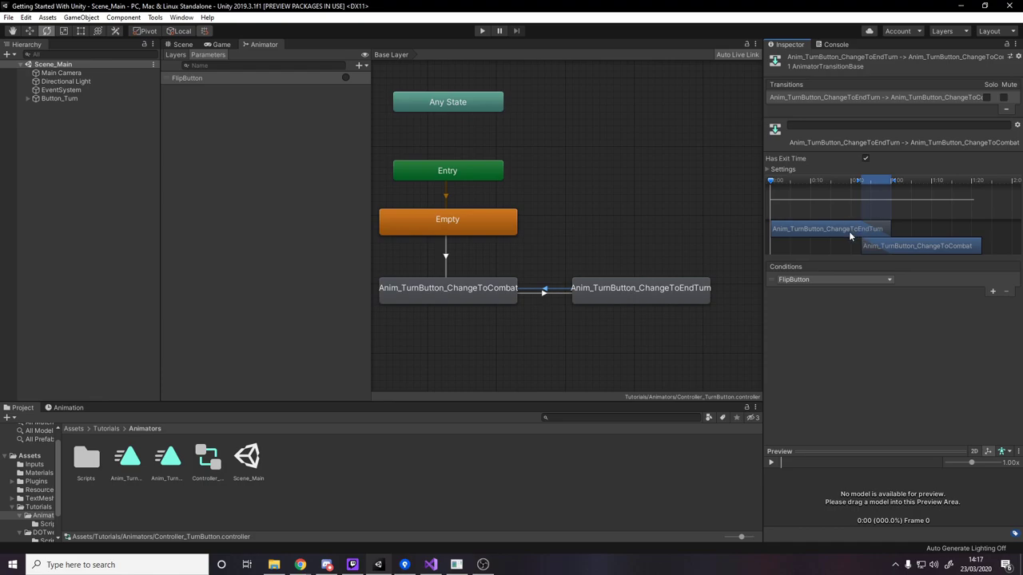
- On the ChangeToEndTurn-to-ChangeToCombat transition, set Exit Time to 1 and Transition Duration to 0, and turn off Has Exit Time
click(768, 169)
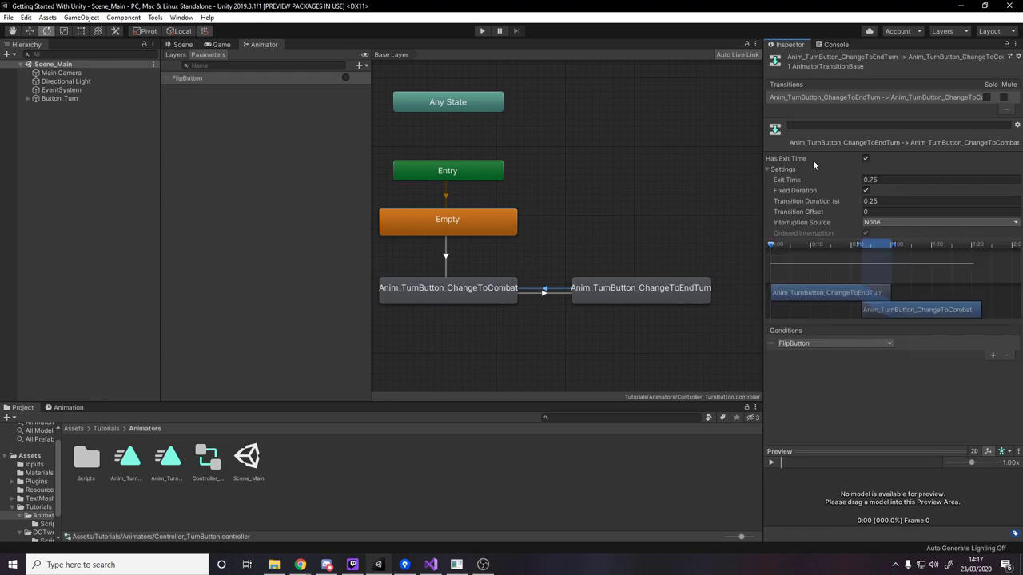
click(875, 179)
text(1)
key(Tab)
text(0)
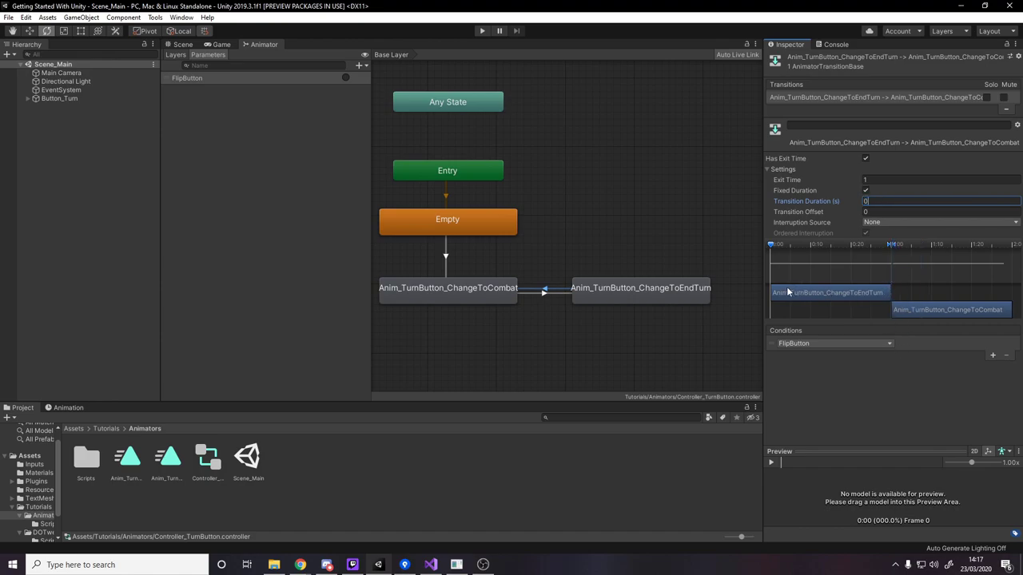
click(866, 160)
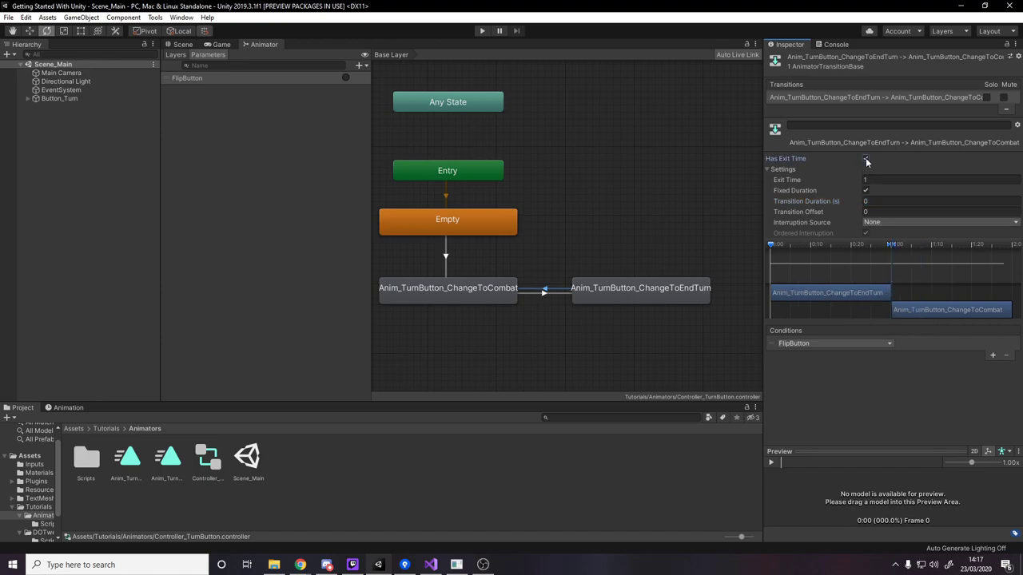
click(767, 170)
- On the ChangeToCombat-to-ChangeToEndTurn transition, set Exit Time to 1 and Transition Duration to 0, and turn off Has Exit Time
click(546, 296)
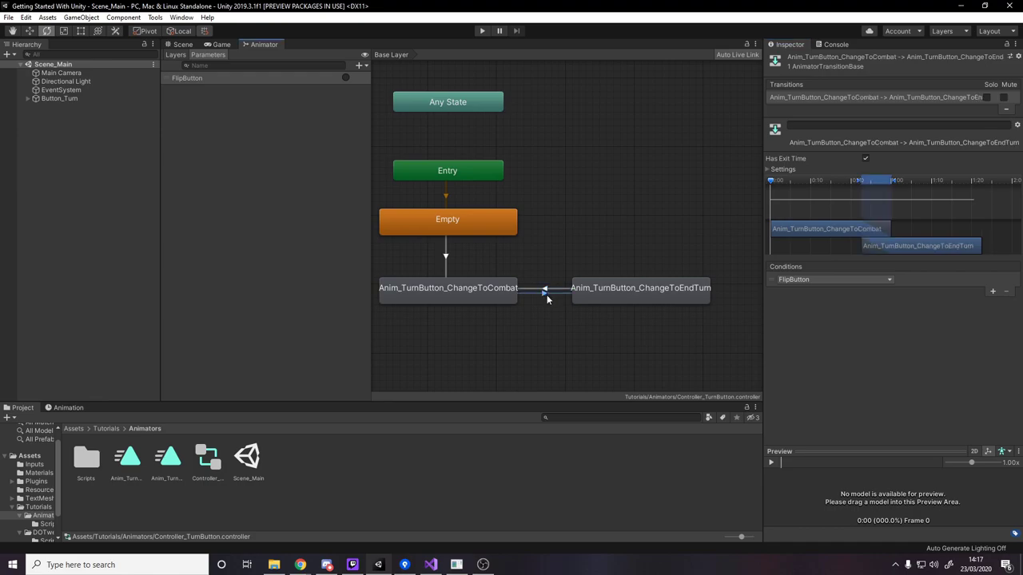
click(768, 170)
click(879, 181)
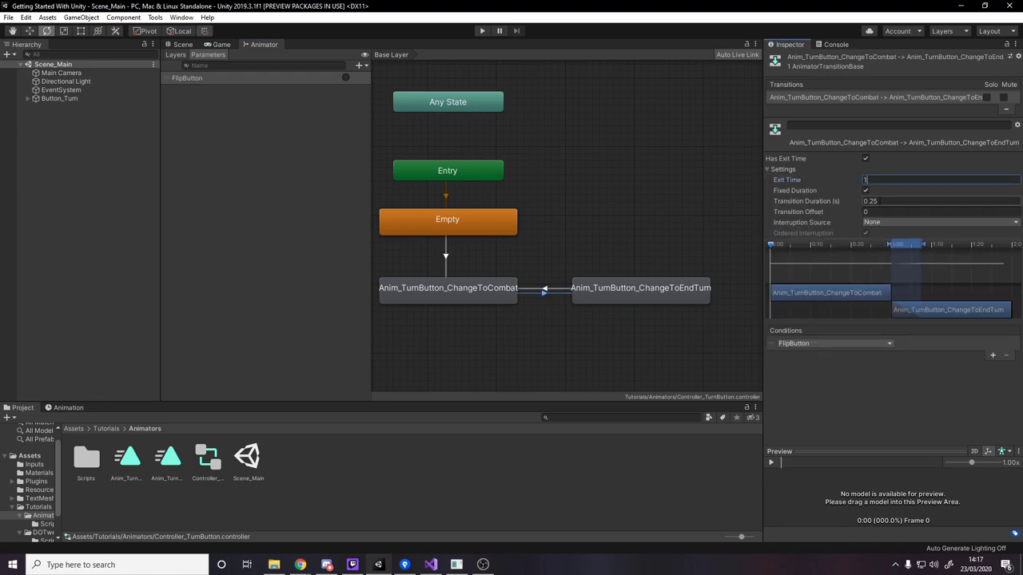
key(Tab)
text(0)
click(868, 163)
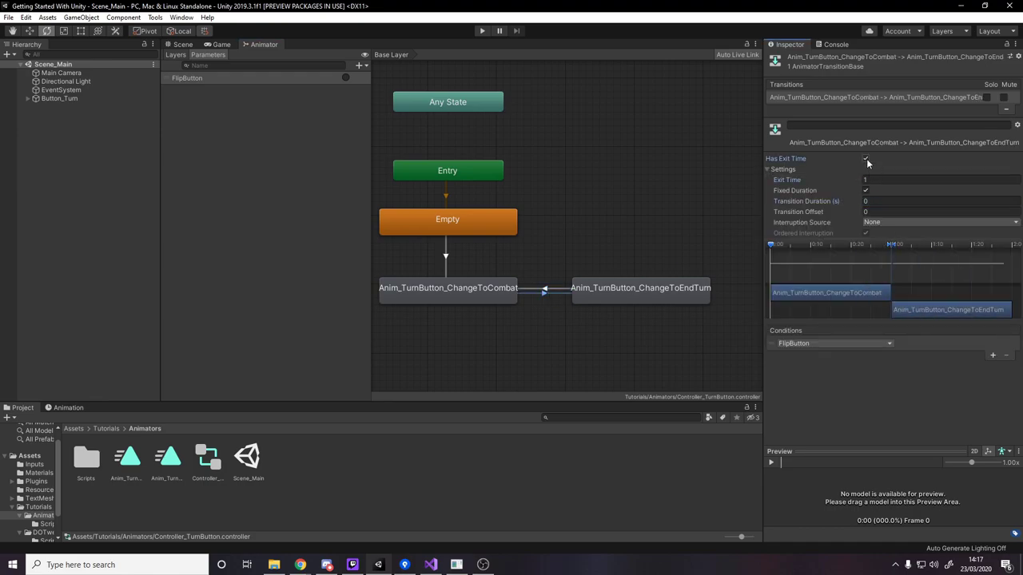
click(768, 169)
- Set the Transition Duration of the Empty-to-ChangeToCombat transition to 0 and turn off its Has Exit Time option
click(474, 224)
click(445, 256)
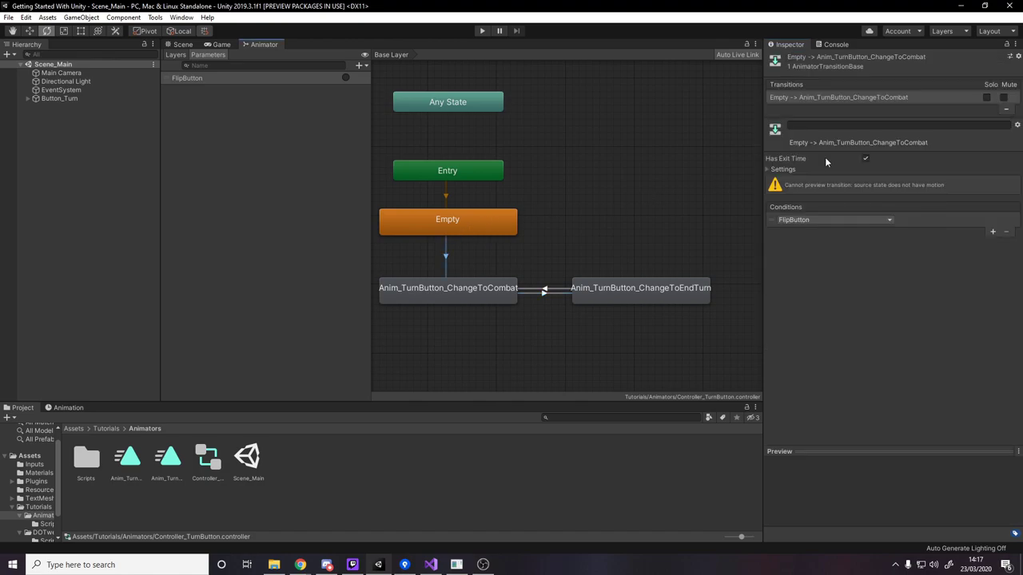
click(768, 169)
click(879, 181)
click(874, 202)
text(0)
click(864, 160)
click(471, 207)
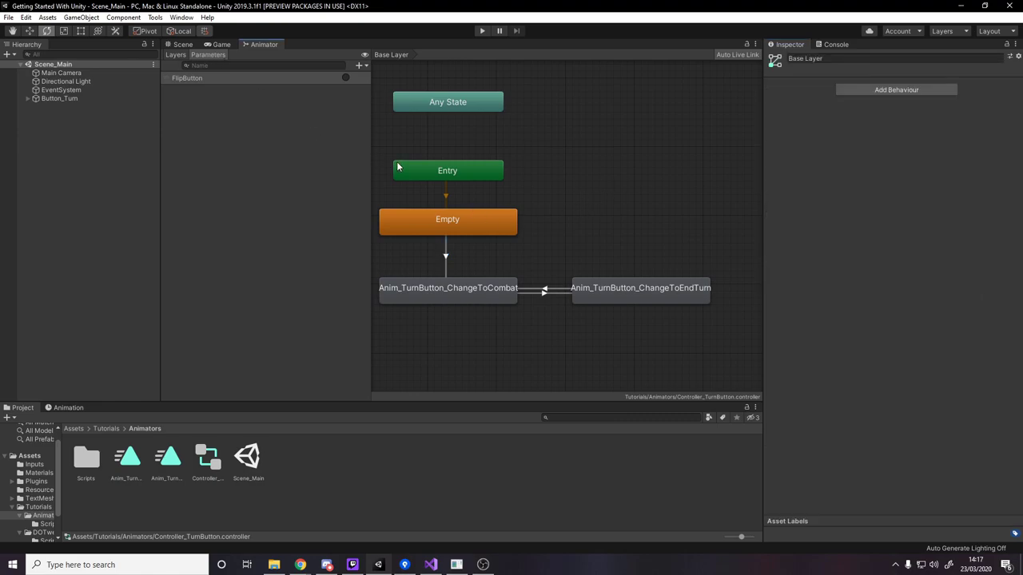
- Show the turn button in the Scene view
click(183, 44)
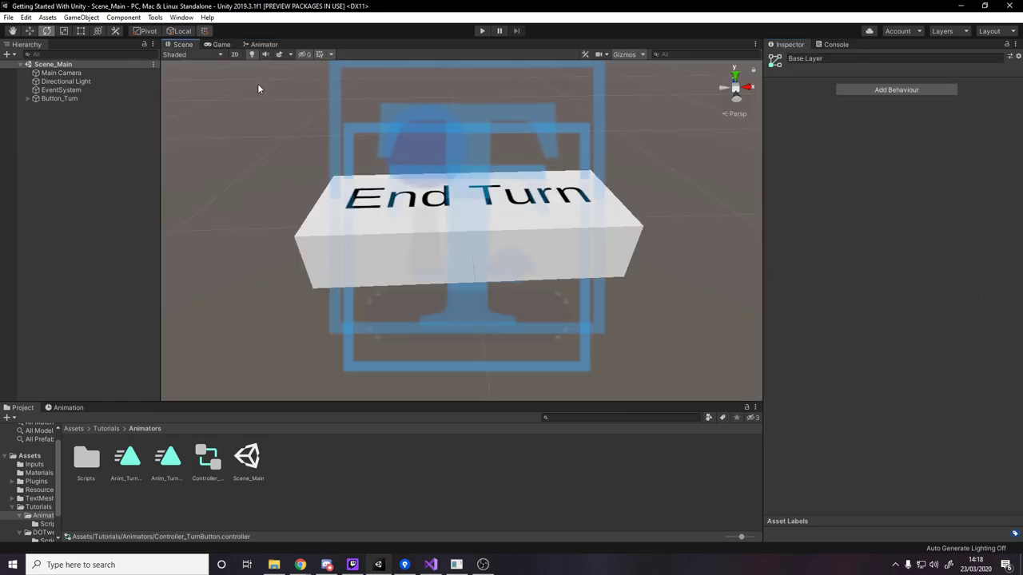
- Add an Animator component to Button_Turn and assign Controller_TurnButton as its controller
click(56, 98)
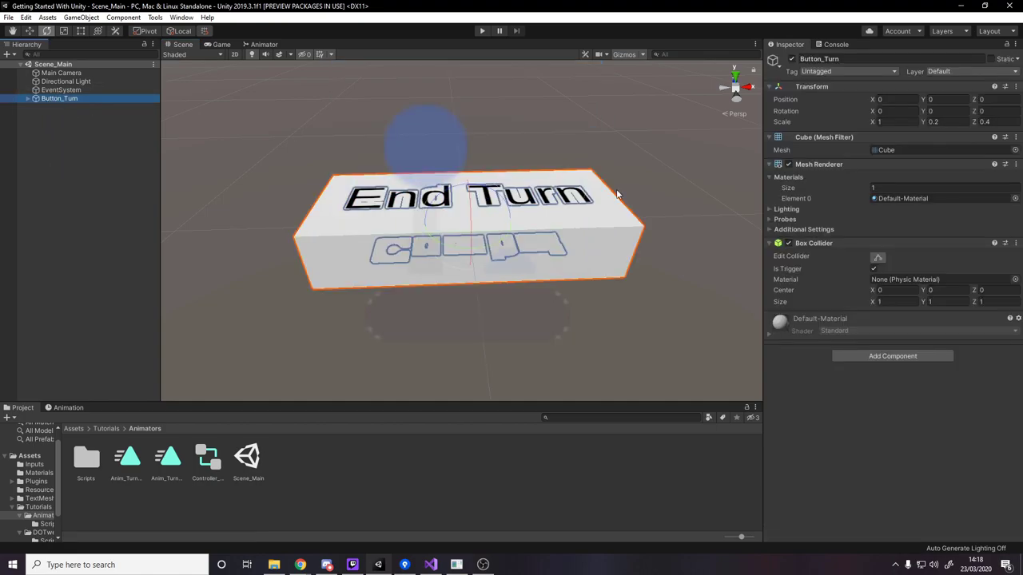
click(833, 357)
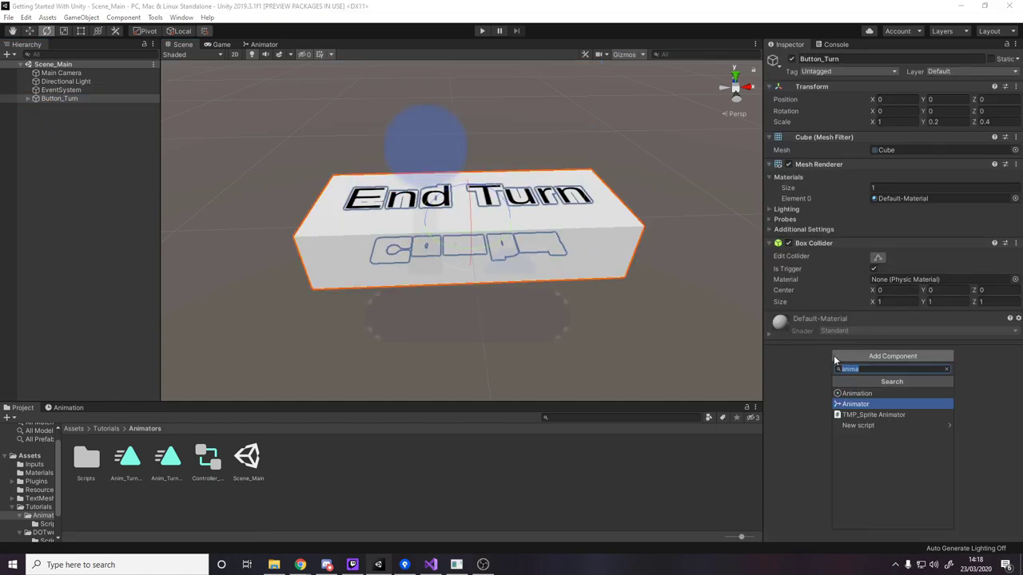
text(anu)
key(BackSpace)
text(imator)
key(Return)
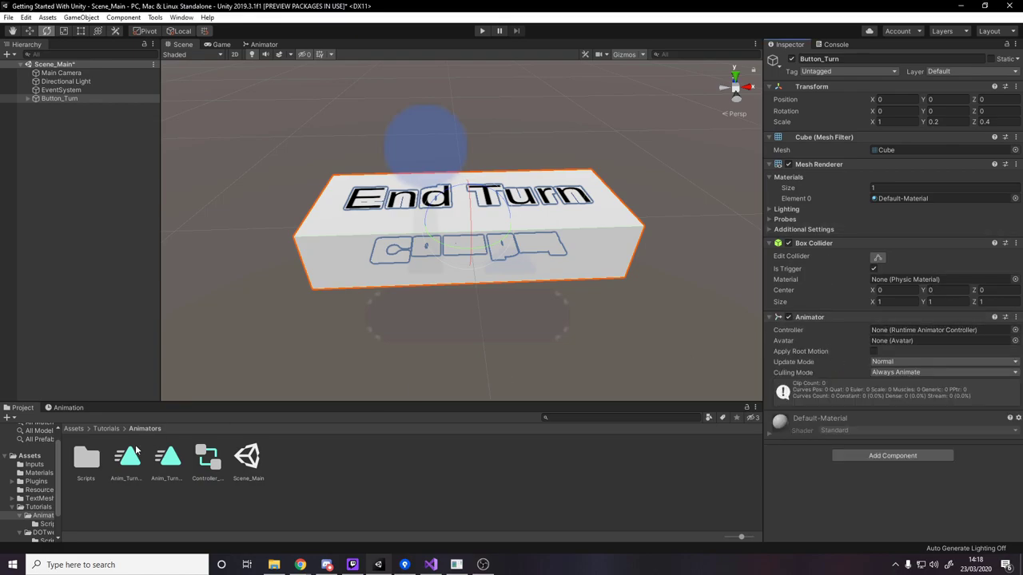
drag(209, 460, 913, 332)
click(341, 488)
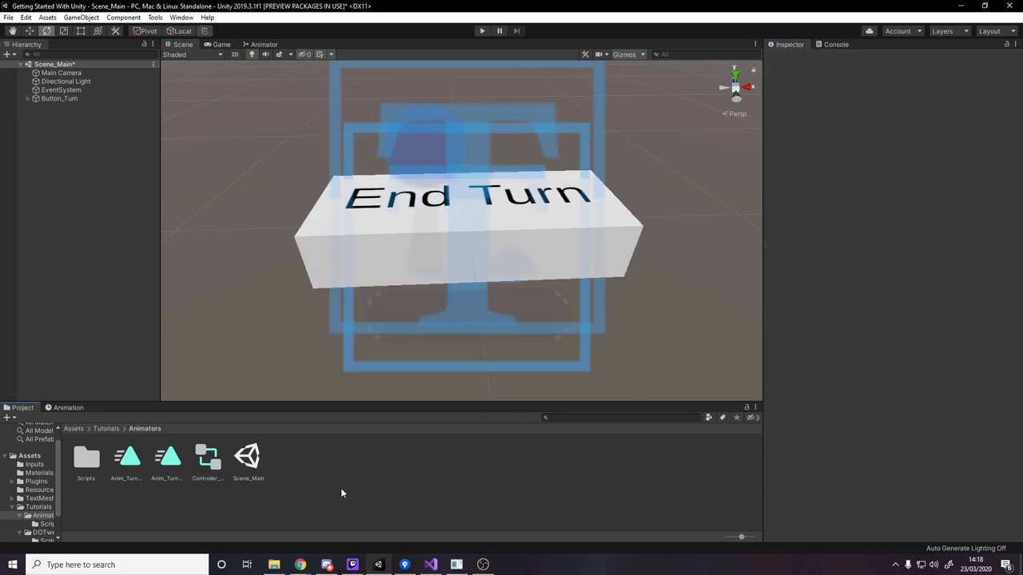
- With Button_Turn selected, start keyframe recording on the Anim_TurnButton_ChangeToCombat clip and add its Transform Rotation property
click(65, 408)
click(181, 16)
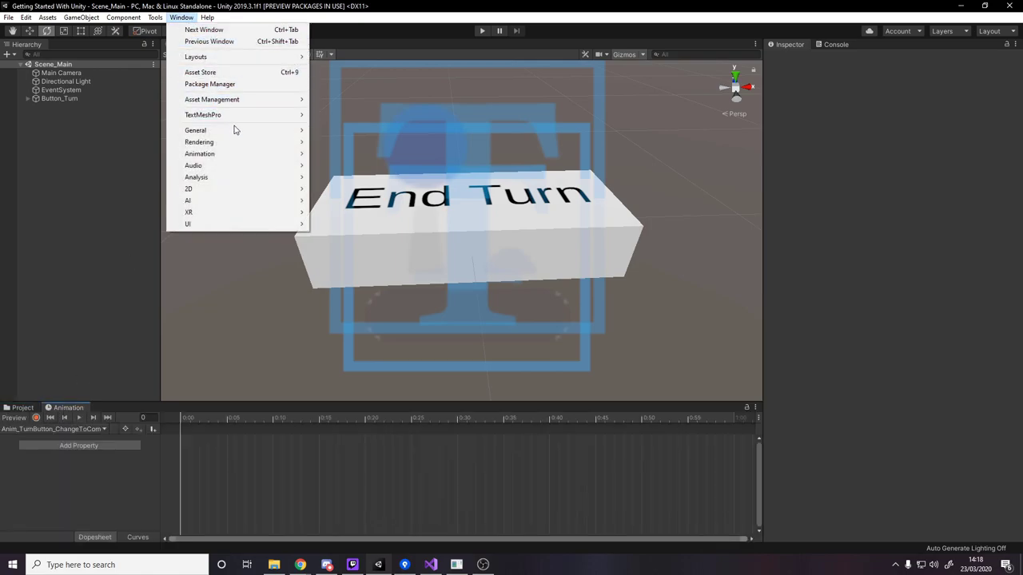
mouse_move(268, 159)
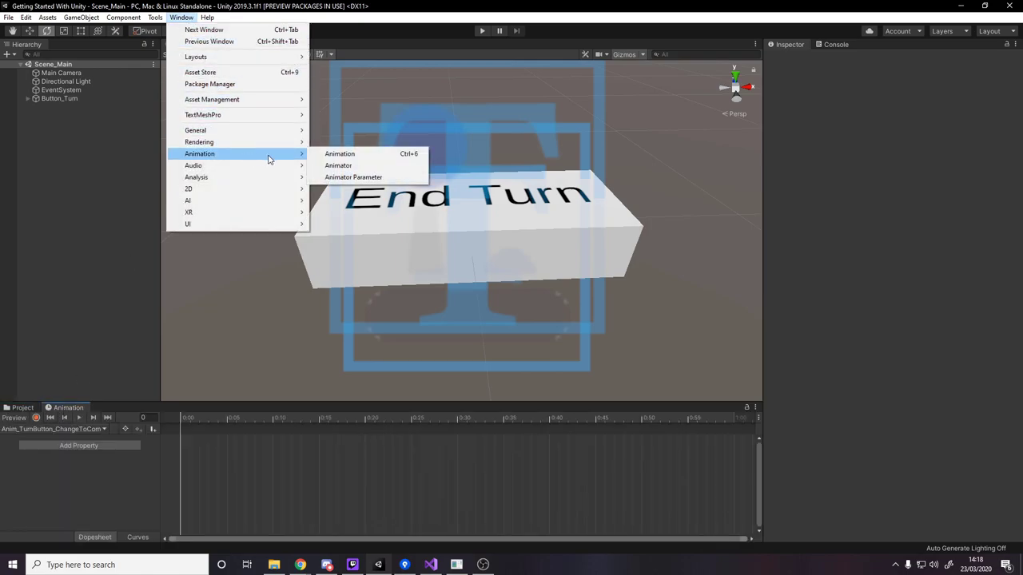
click(404, 155)
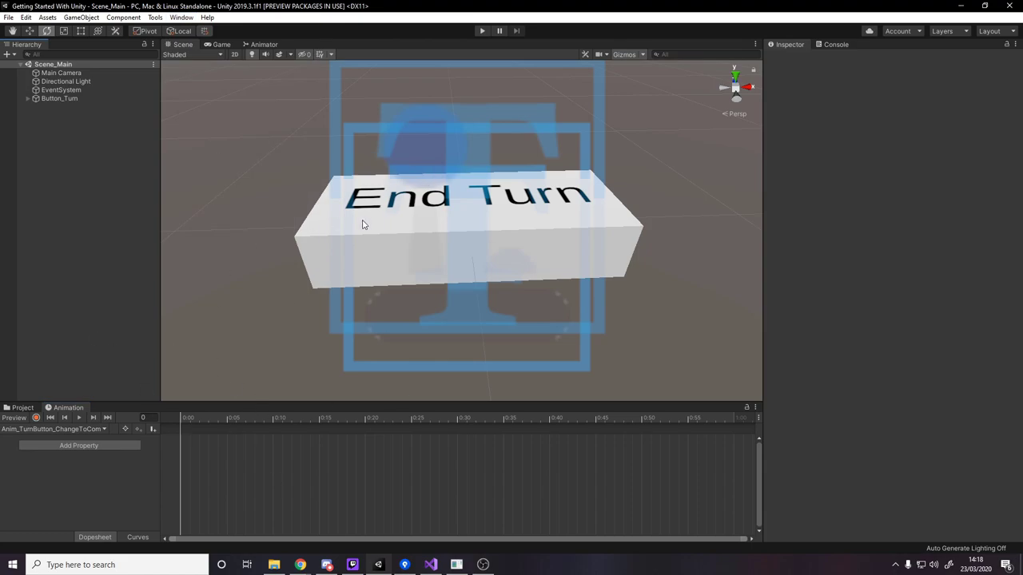
click(72, 98)
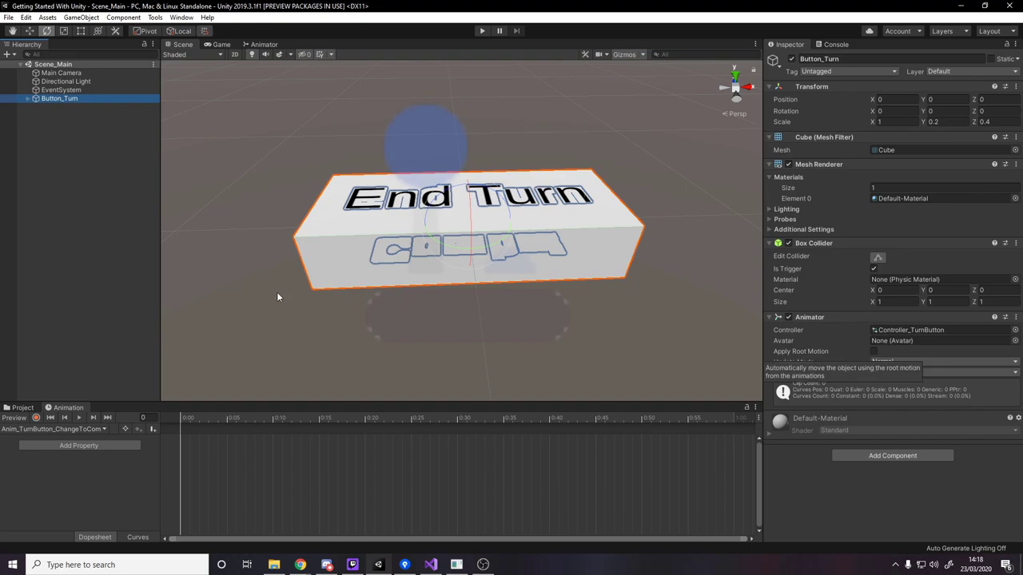
click(36, 417)
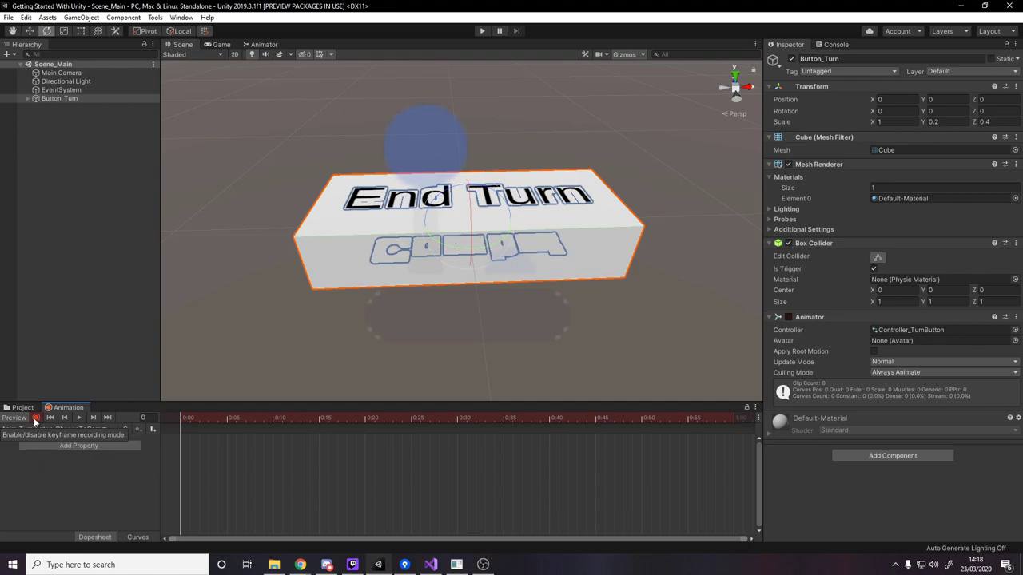
click(85, 448)
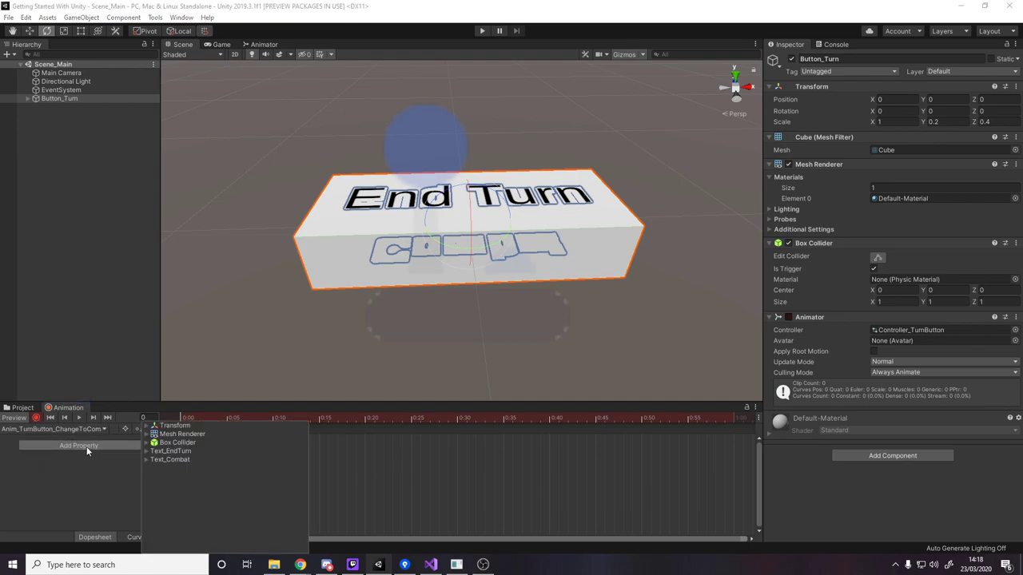
click(147, 427)
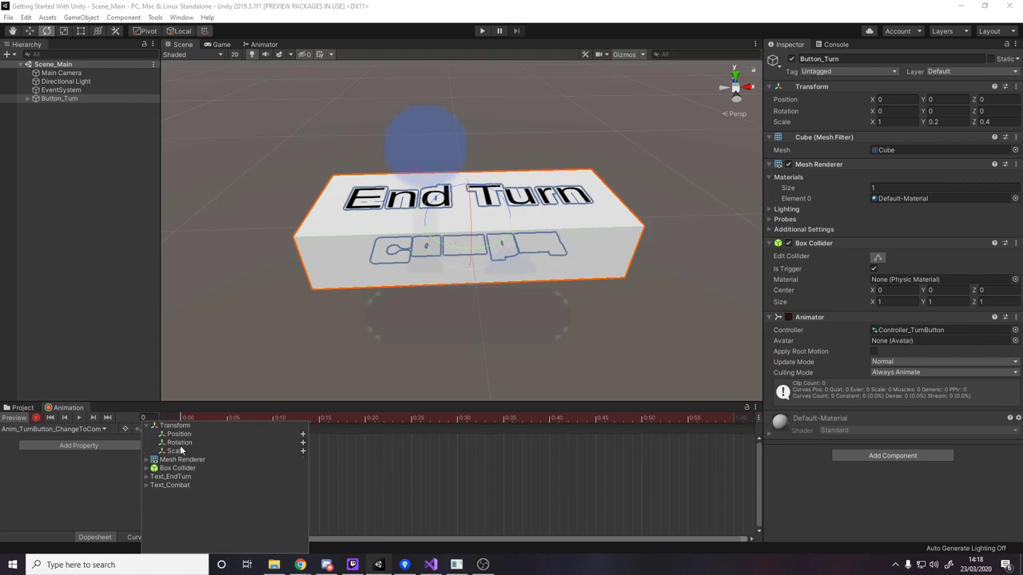
click(302, 443)
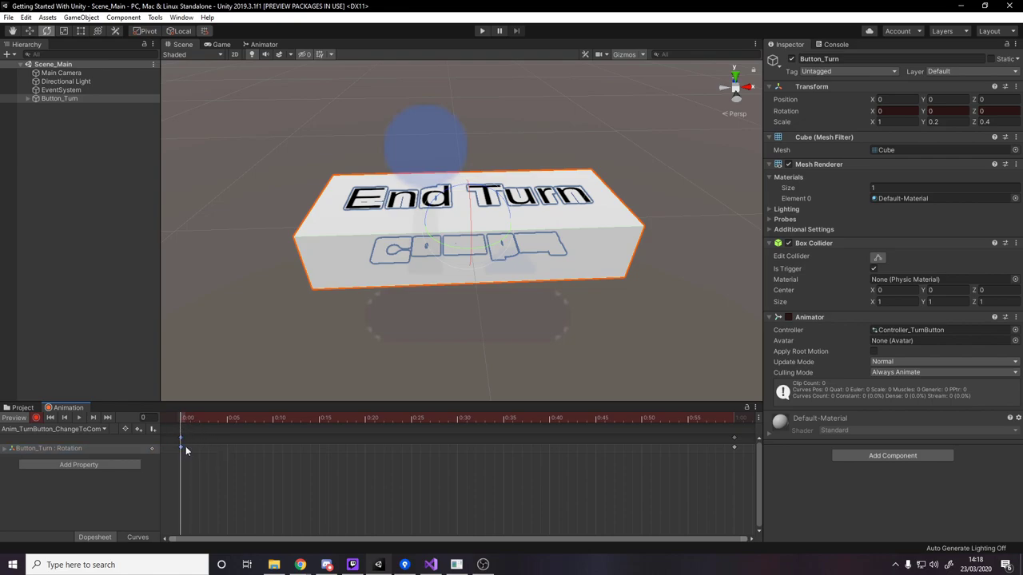
- At the 1:00 keyframe of the ChangeToCombat clip, set Button_Turn's X rotation to 180
drag(255, 417, 739, 449)
drag(230, 419, 735, 369)
click(882, 112)
text(180)
key(Return)
- Preview the ChangeToCombat clip by scrubbing and playing it, and end keyframe recording
drag(733, 418, 494, 418)
drag(374, 413, 148, 460)
key(space)
key(space)
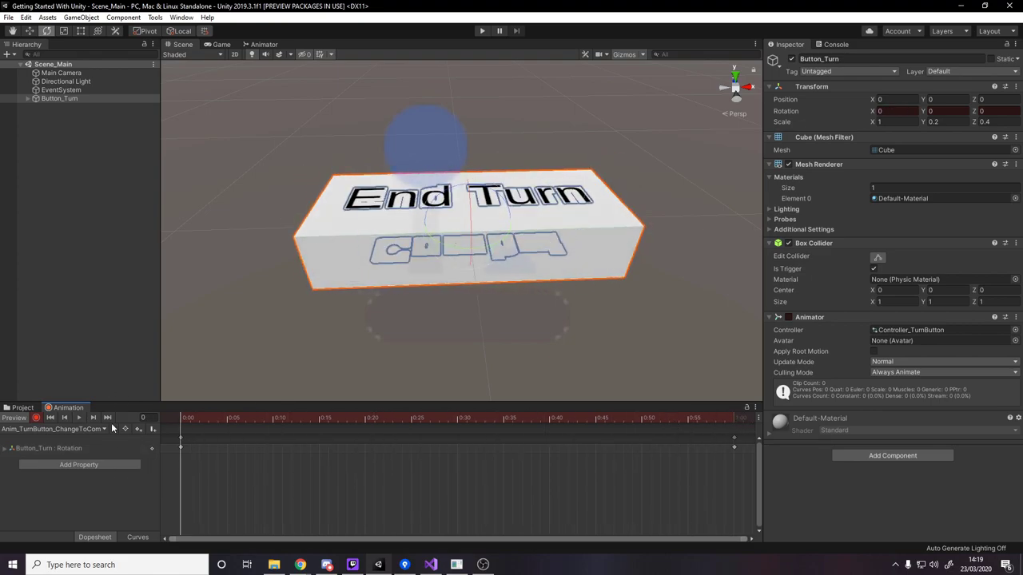
click(103, 429)
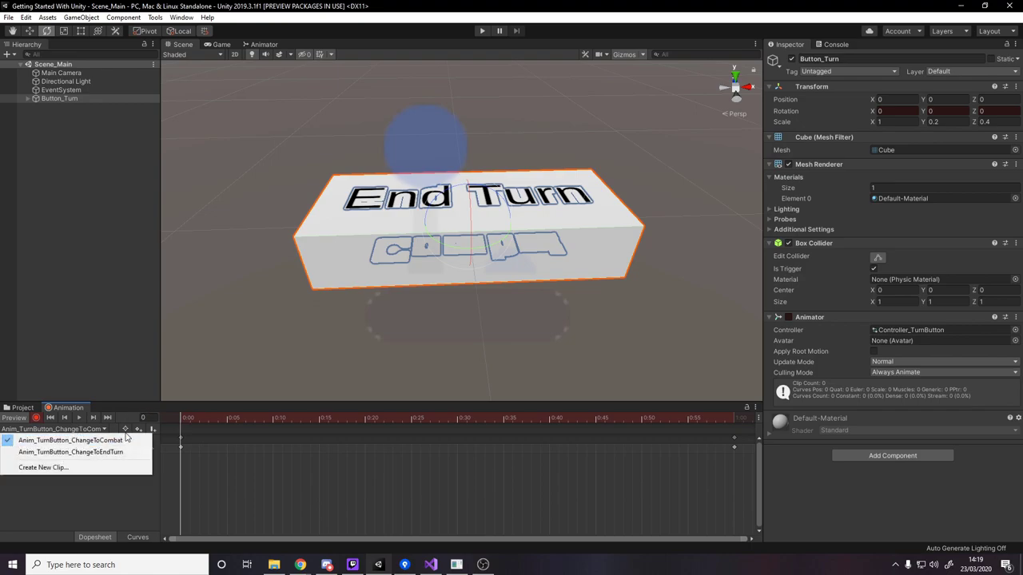
click(70, 441)
key(space)
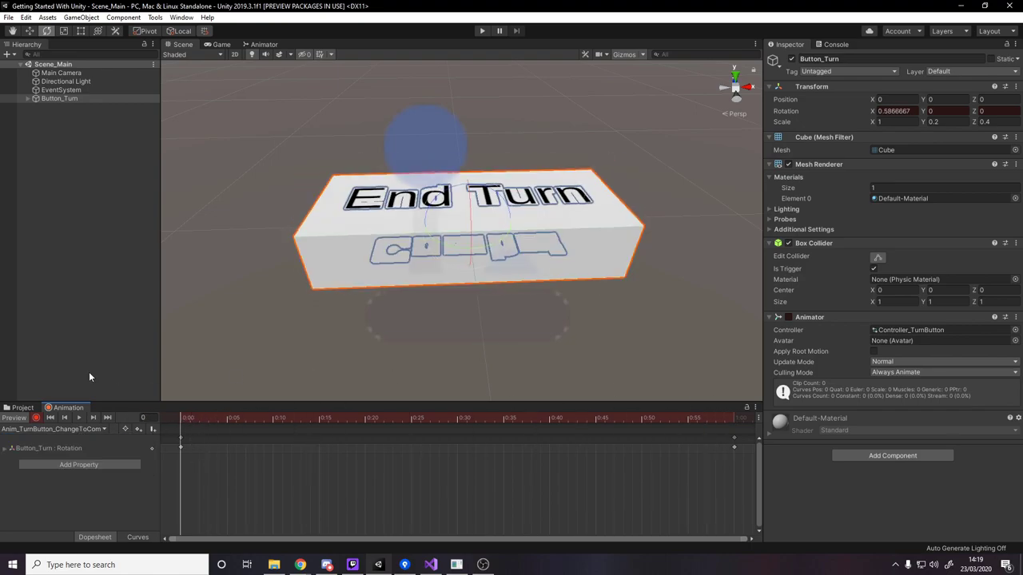
click(36, 417)
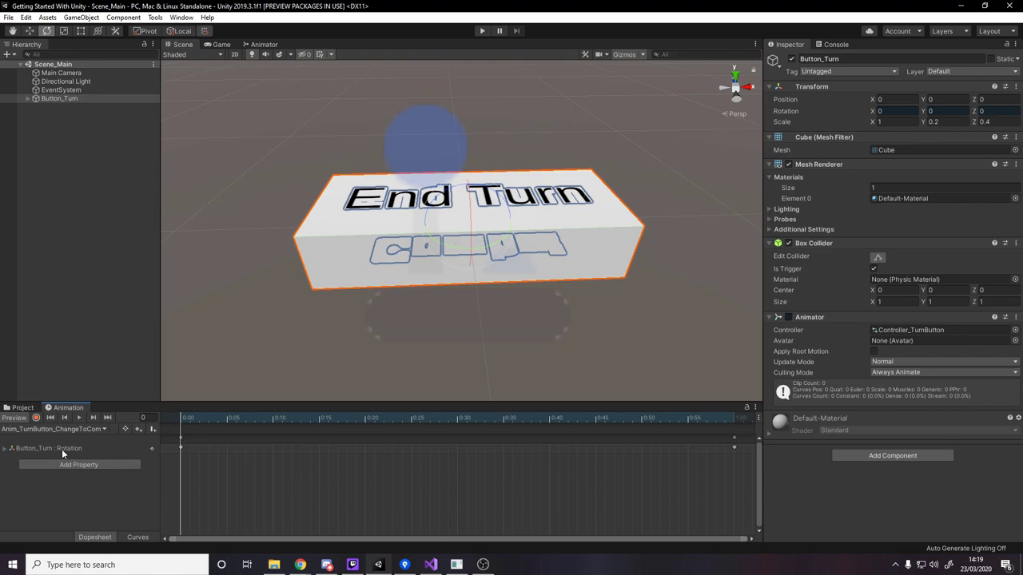
- Switch to the Anim_TurnButton_ChangeToEndTurn clip, start keyframe recording and add Button_Turn's Transform Rotation property
click(79, 430)
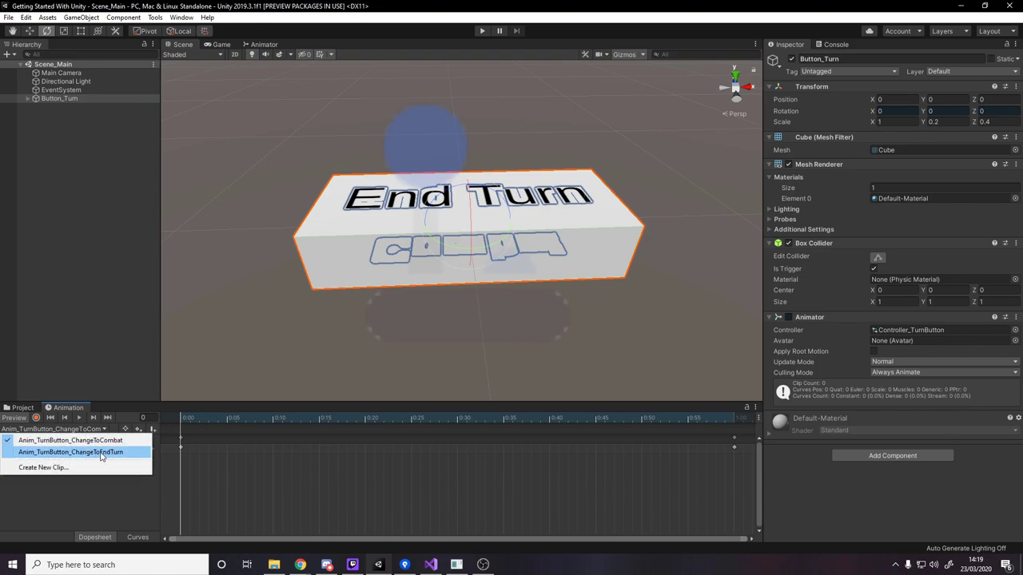
click(102, 453)
click(36, 417)
click(70, 445)
click(148, 426)
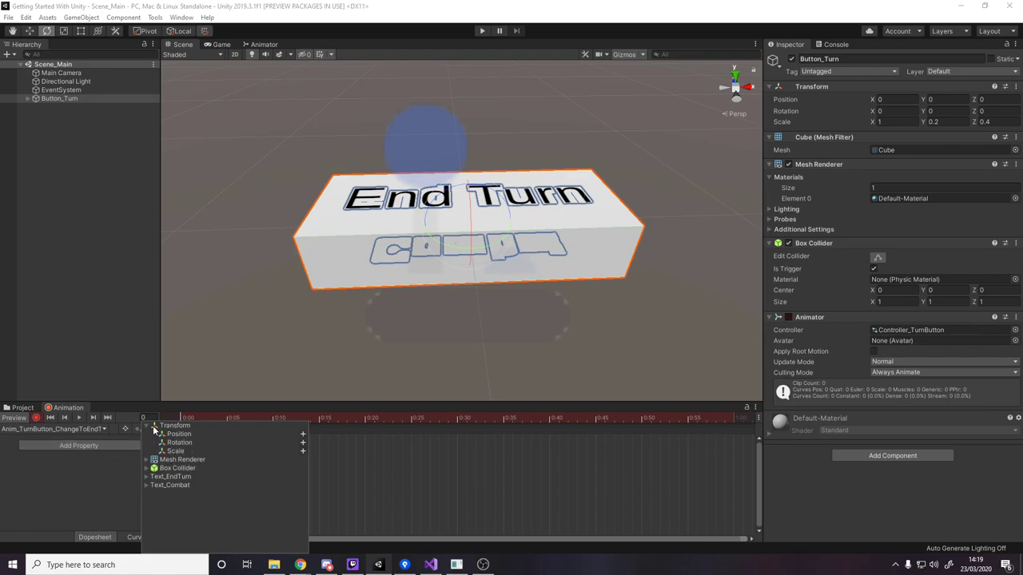
click(303, 443)
- Set Button_Turn's X rotation to 180 at the start of the ChangeToEndTurn clip and play the clip
click(917, 114)
text(180)
key(Return)
click(730, 417)
key(shift+comma)
key(space)
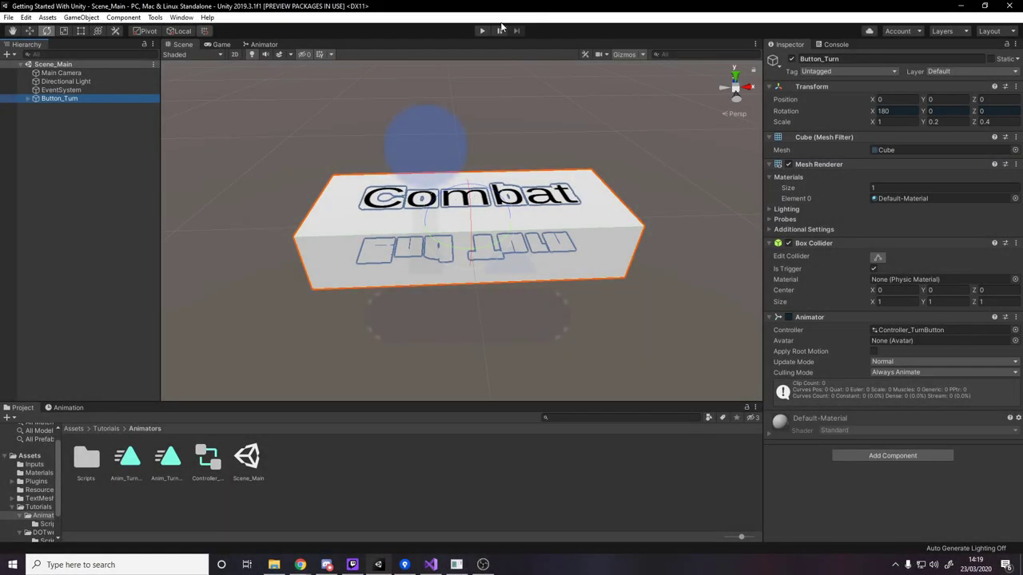
- Run the scene in Play mode and dock the Animator window beside the Game view
click(488, 30)
click(485, 30)
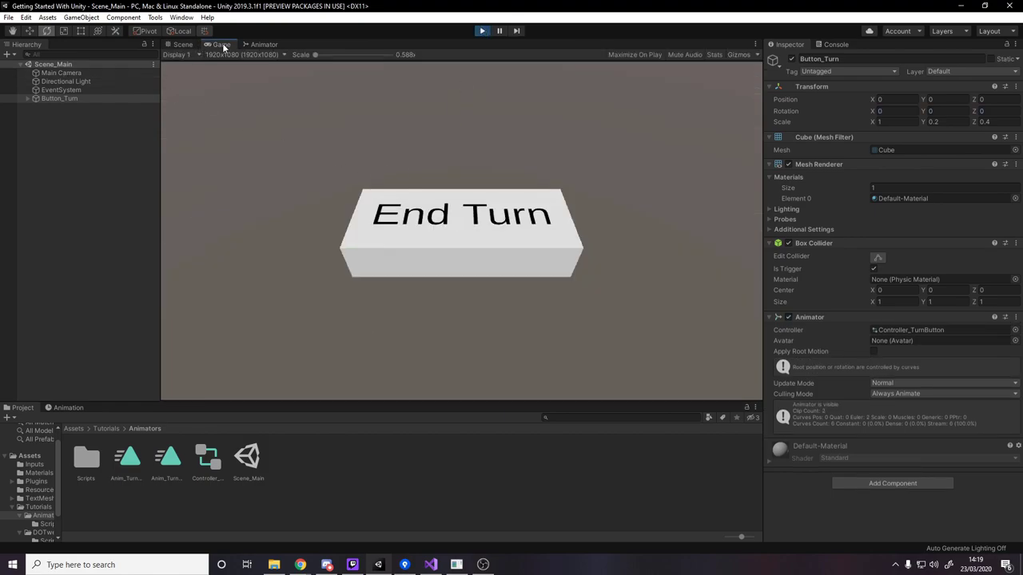
click(263, 44)
drag(276, 45, 666, 218)
drag(561, 203, 540, 196)
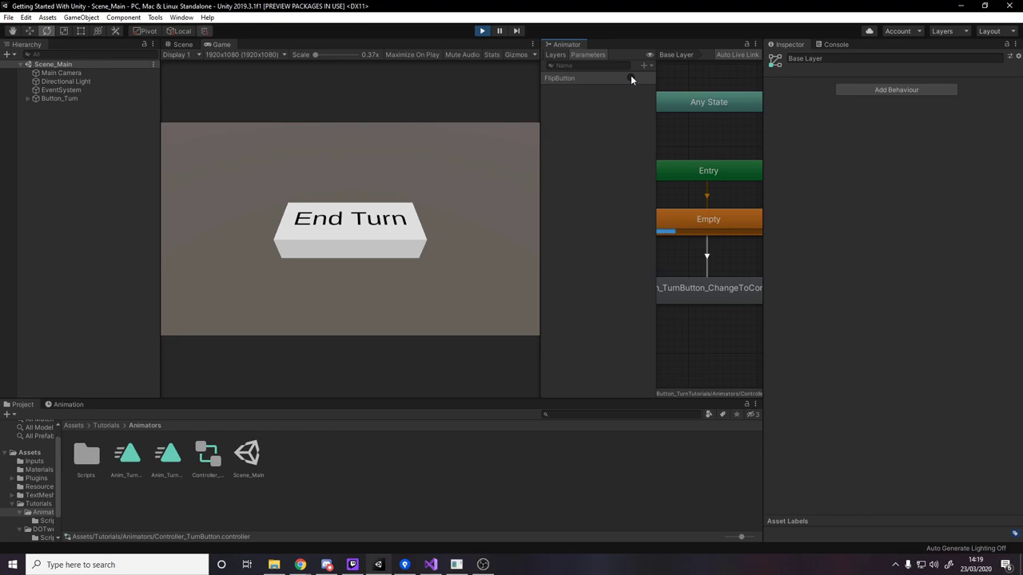
- Fire the FlipButton trigger and narrow the parameter list to follow the active state in the Animator graph
click(630, 78)
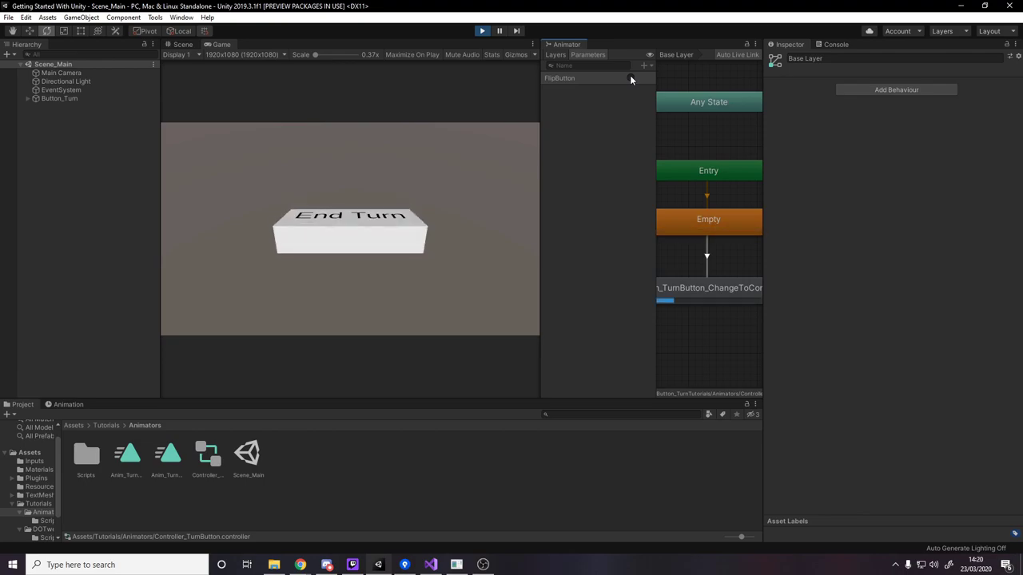
drag(657, 268, 597, 257)
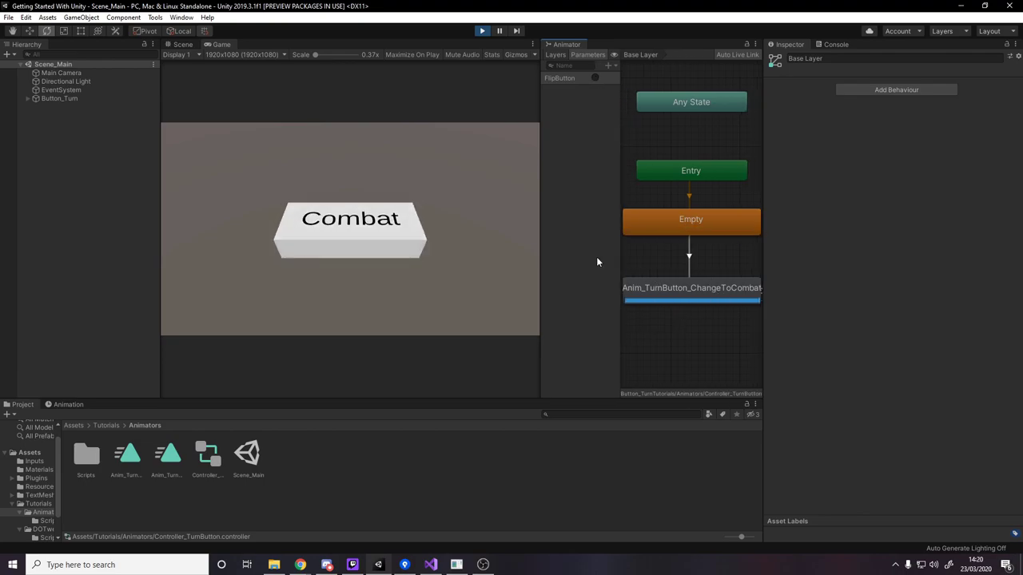
scroll(718, 255, down, 3)
scroll(742, 211, up, 2)
scroll(720, 215, down, 2)
scroll(725, 213, up, 1)
scroll(715, 213, down, 2)
scroll(695, 270, up, 2)
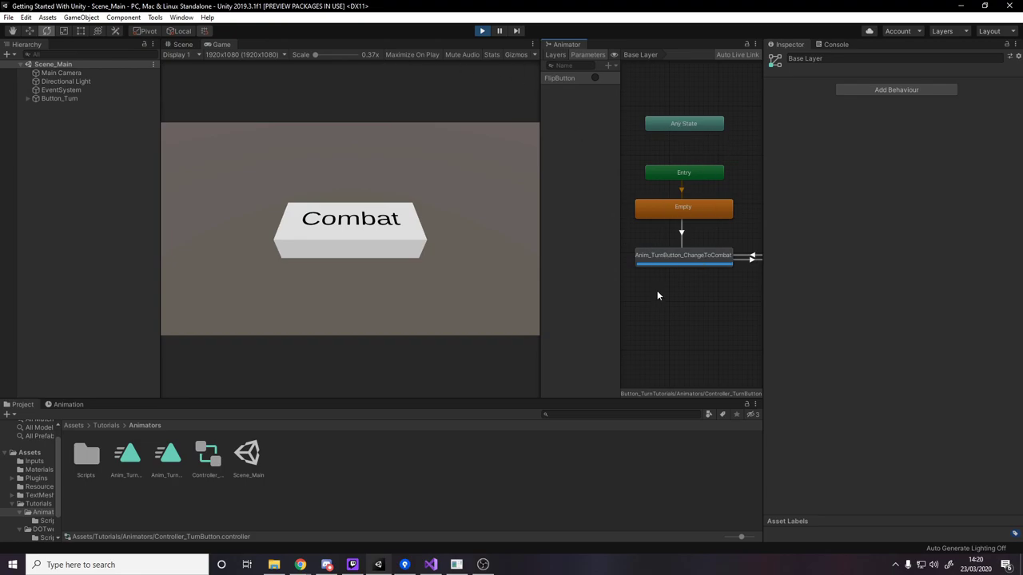
- Fire the FlipButton trigger repeatedly to test the turn button flipping in both directions
click(703, 259)
click(691, 272)
click(595, 78)
click(595, 78)
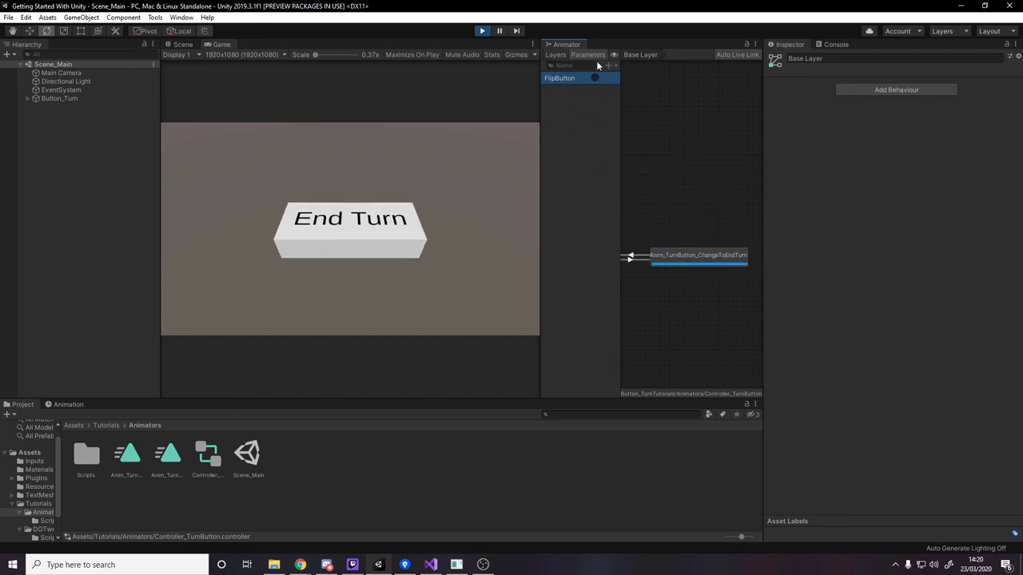
click(595, 79)
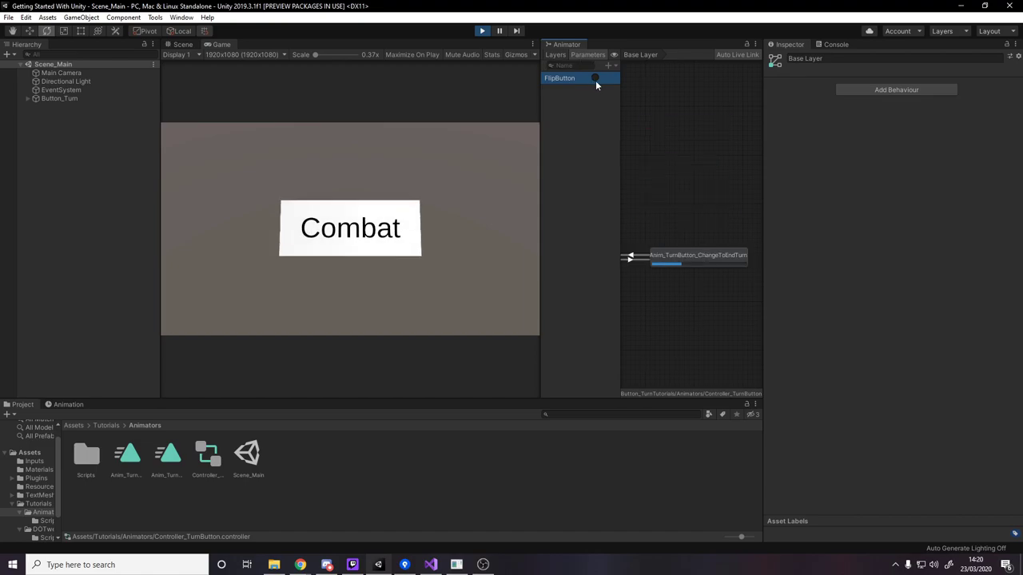
click(595, 79)
click(595, 80)
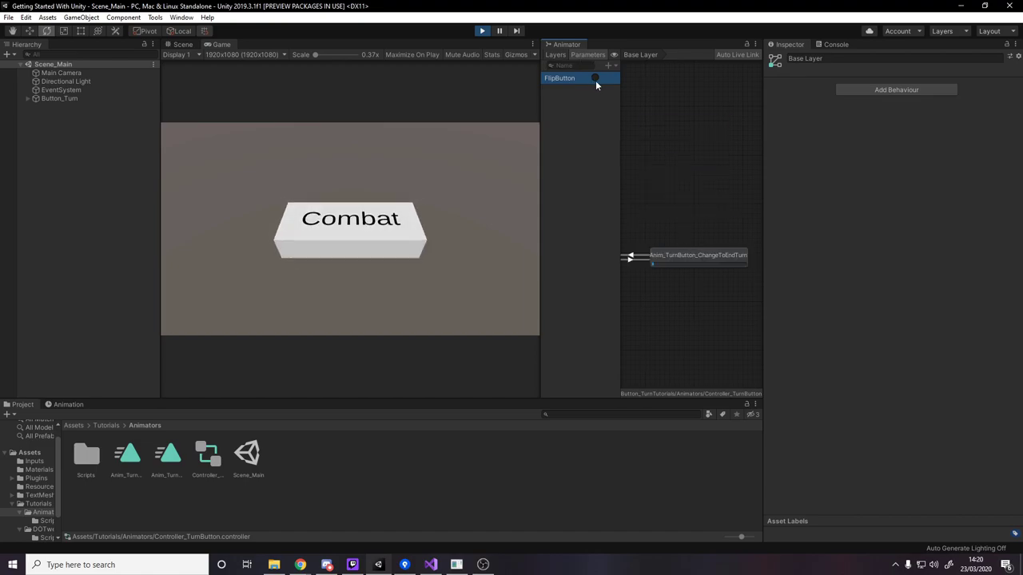
click(595, 80)
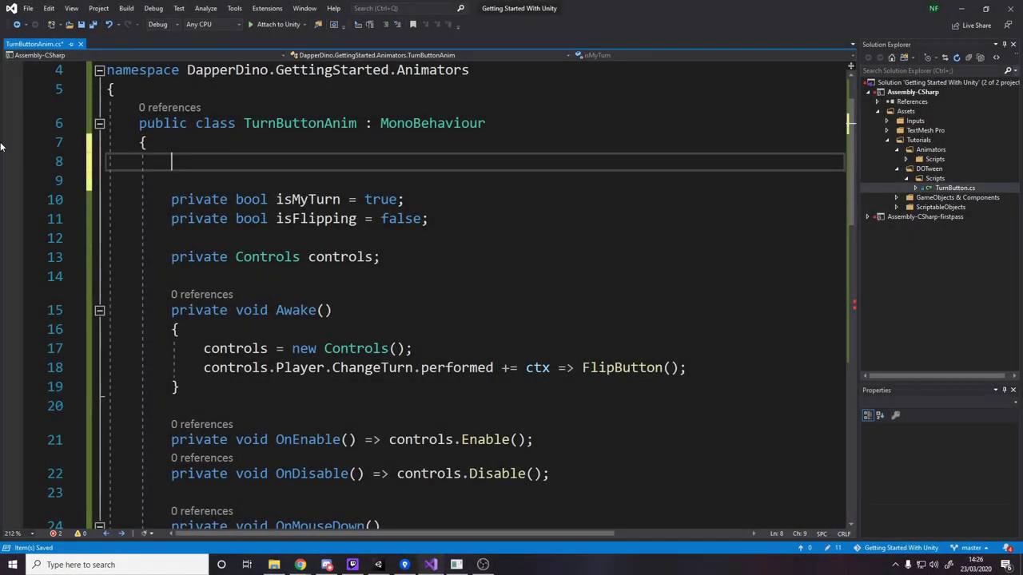
- In Visual Studio, declare the field "[SerializeField] private Animator animator = null;" at the start of the TurnButtonAnim class
text([SerializeField] private Animator)
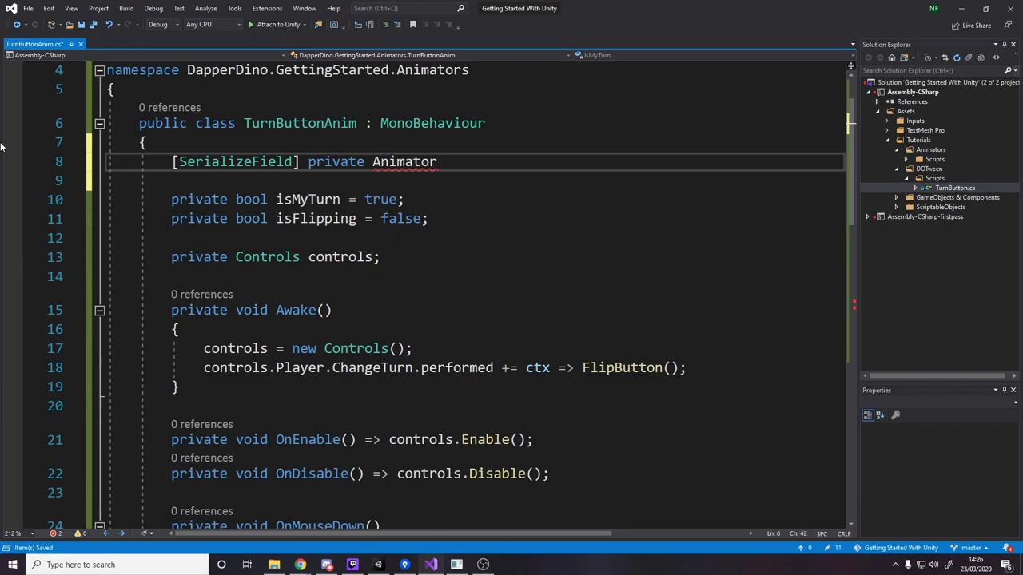
text( an)
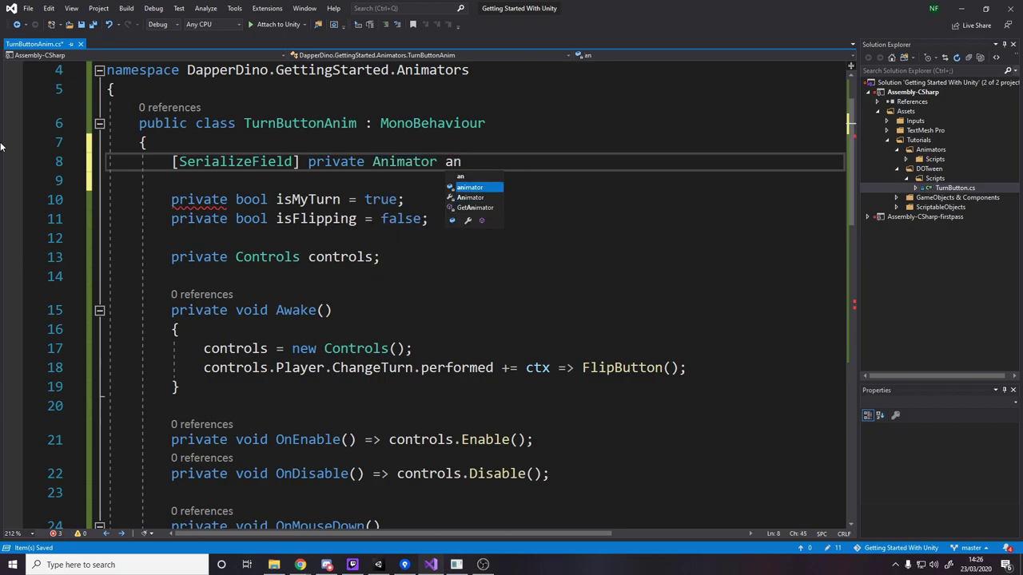
text(imator = nuk)
key(BackSpace)
text(ll;)
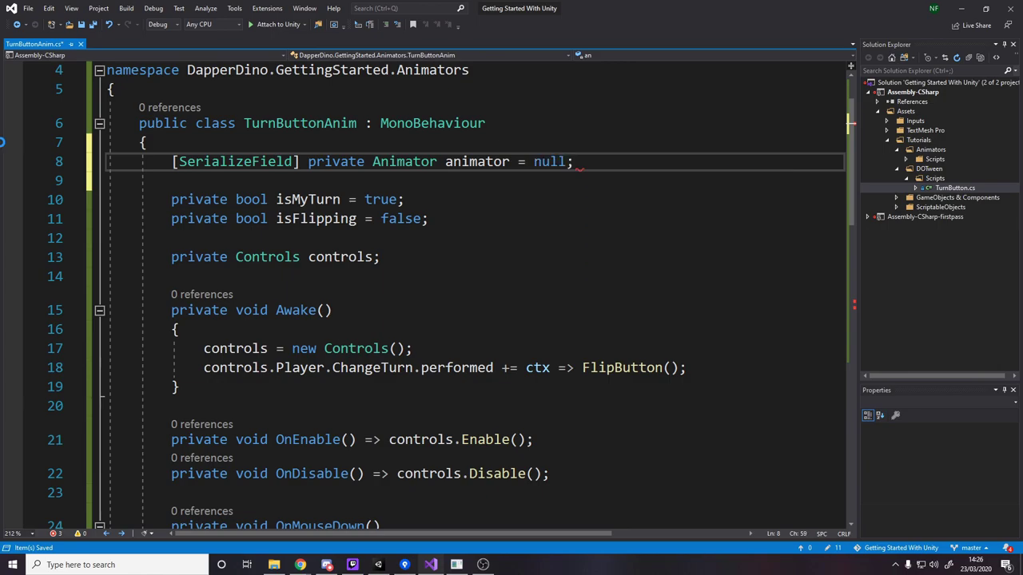
- Save TurnButtonAnim.cs and delete the isMyTurn field declaration from the class
key(Down)
key(Down)
key(Down)
key(Up)
key(shift+Home)
key(shift+Home)
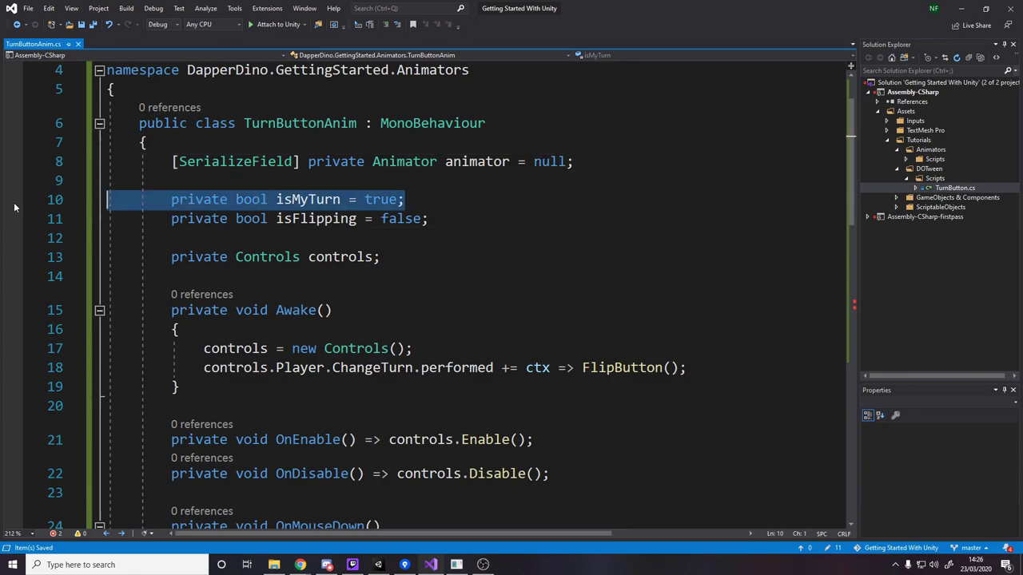
key(BackSpace)
key(BackSpace)
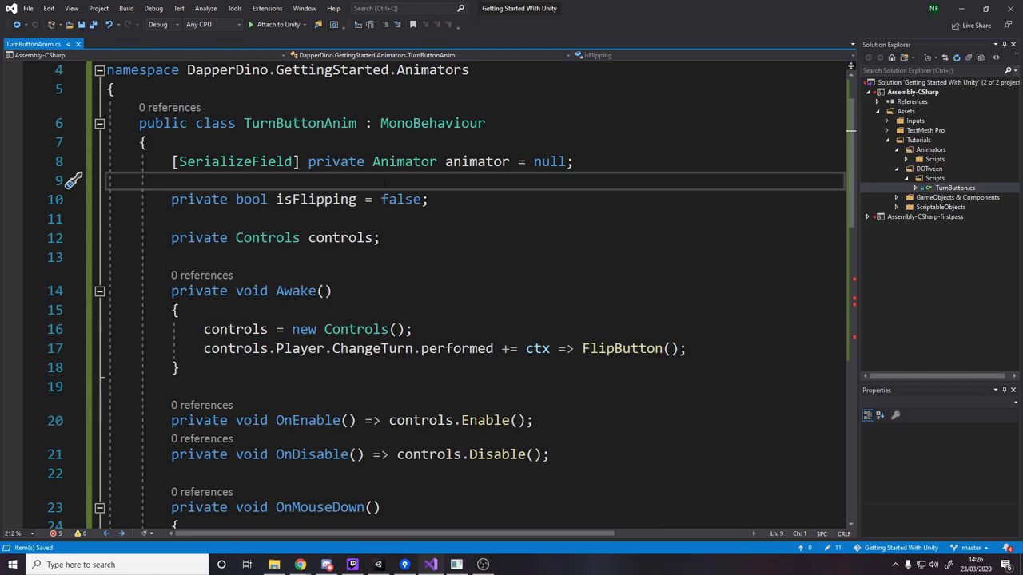
- Highlight the isFlipping field declaration and examine the FlipButton method that uses it
key(Down)
key(End)
key(Up)
key(Down)
key(shift+Down)
key(shift+Up)
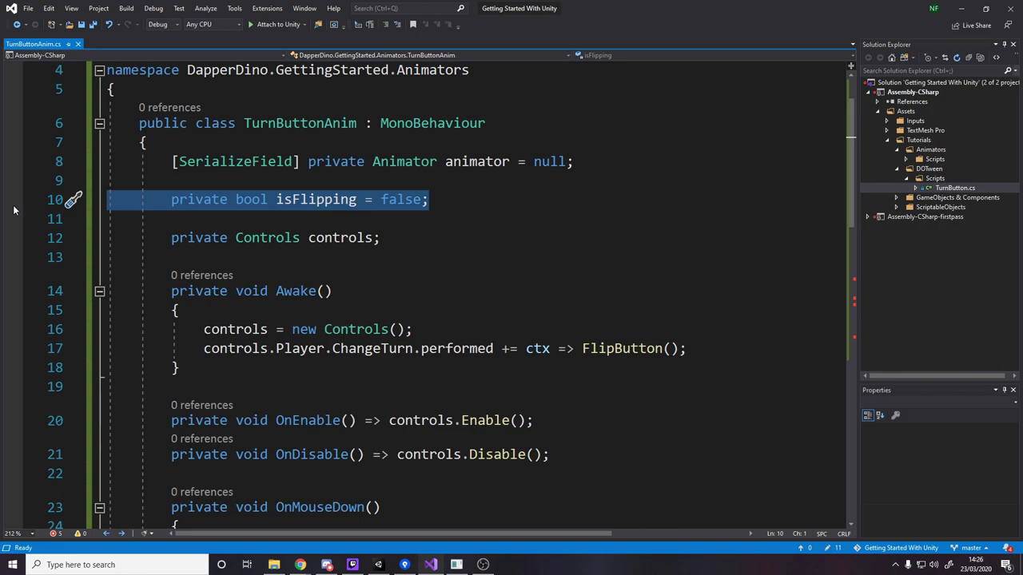
click(110, 200)
click(104, 199)
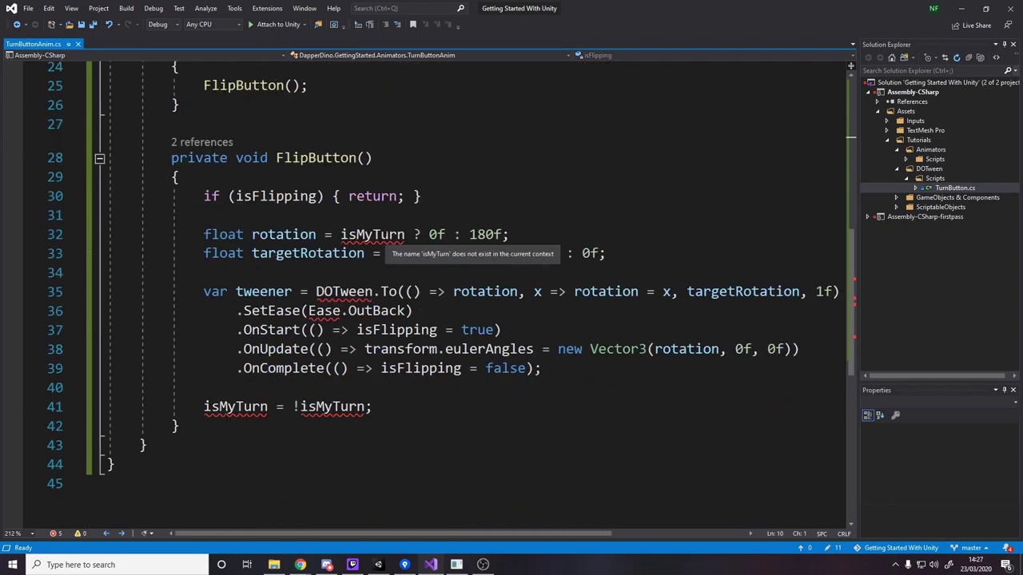
- Replace the rotation tween code and isMyTurn toggle in FlipButton with an animator.SetTrigger call that takes a string name
drag(373, 407, 204, 234)
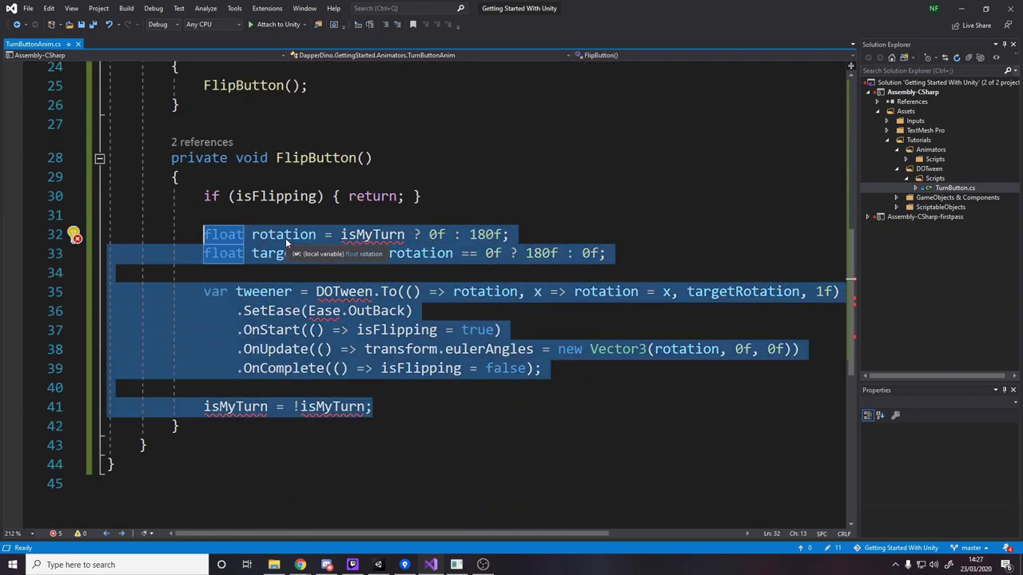
key(BackSpace)
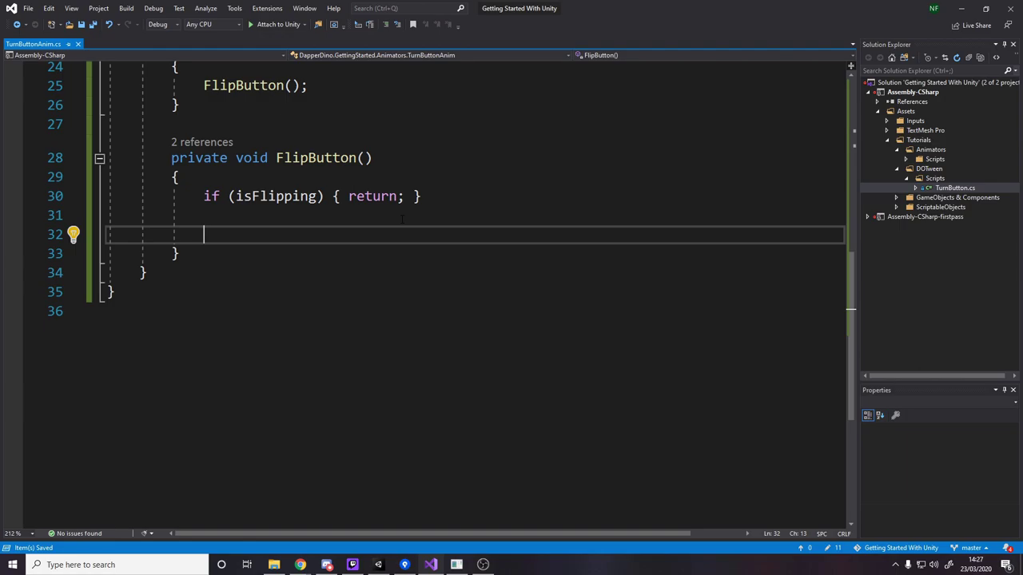
text(ani)
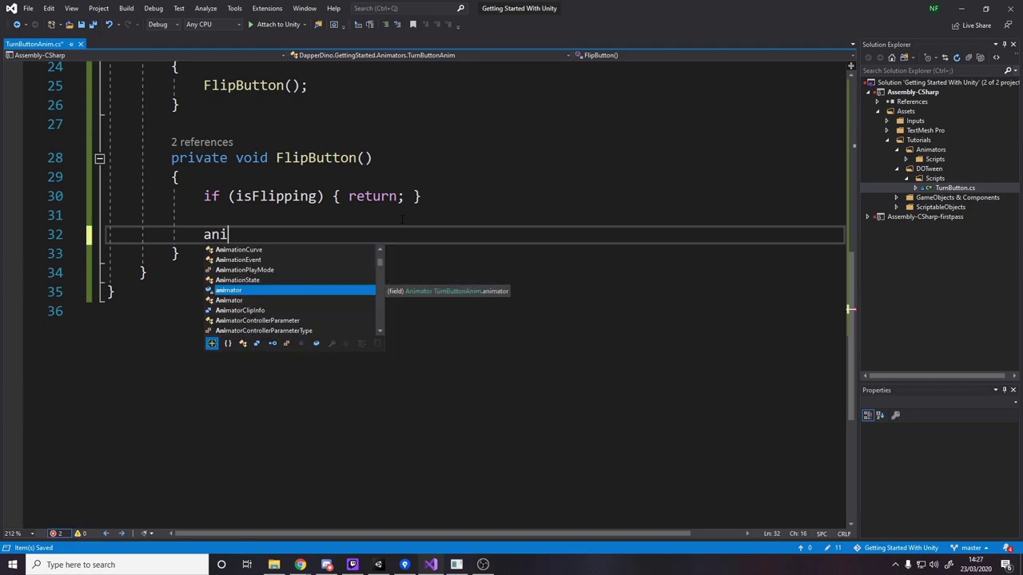
text(mator.sett()
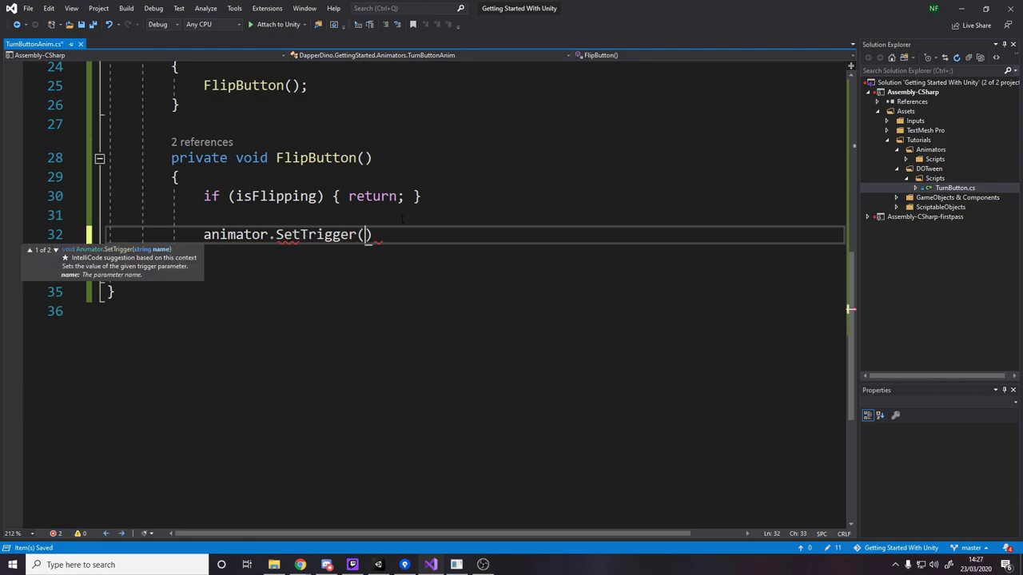
key(Down)
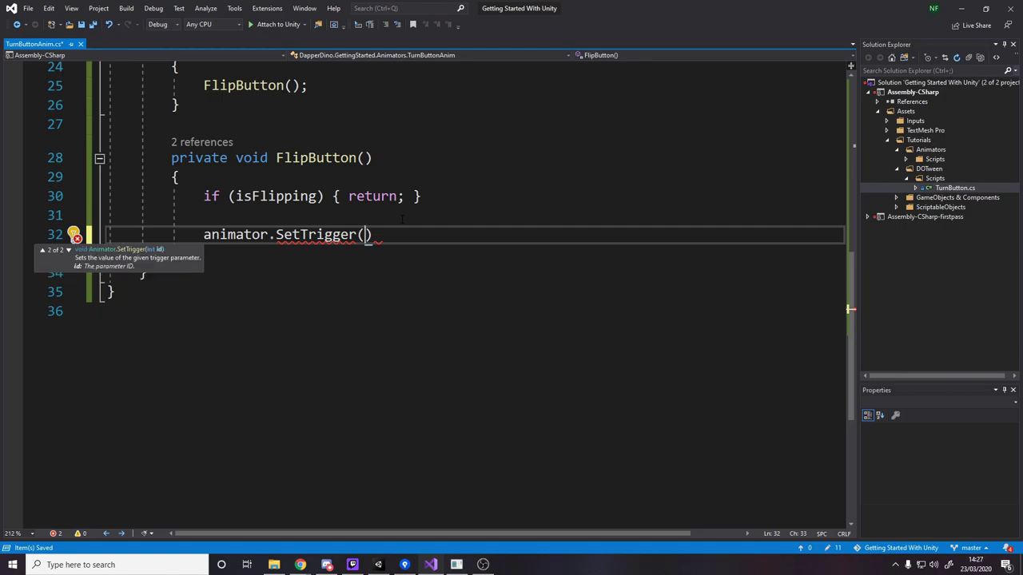
key(Up)
text(")
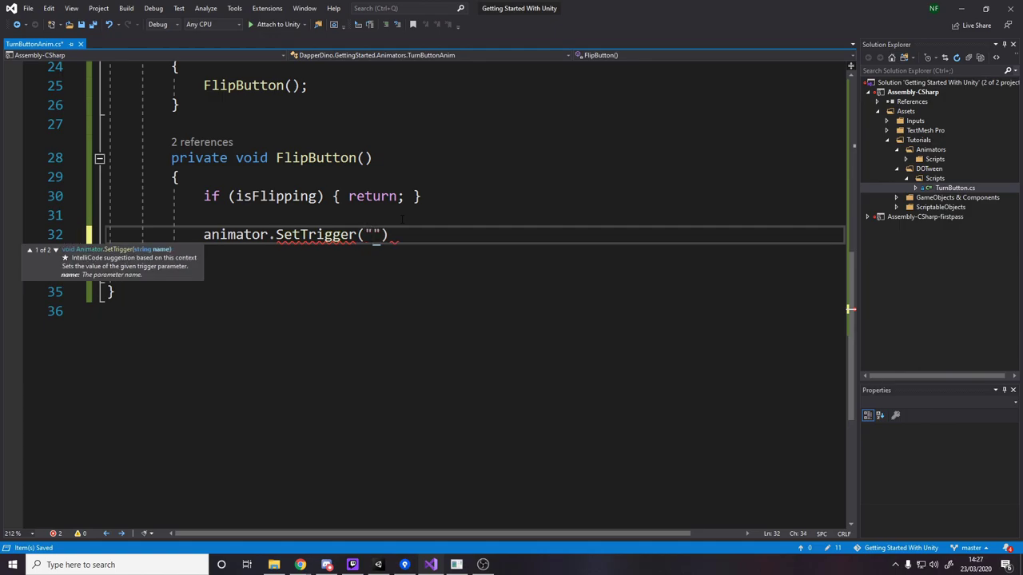
- Check the trigger's name in Unity's Animator, and complete the call in Visual Studio as animator.SetTrigger("FlipButton");
click(353, 565)
click(254, 42)
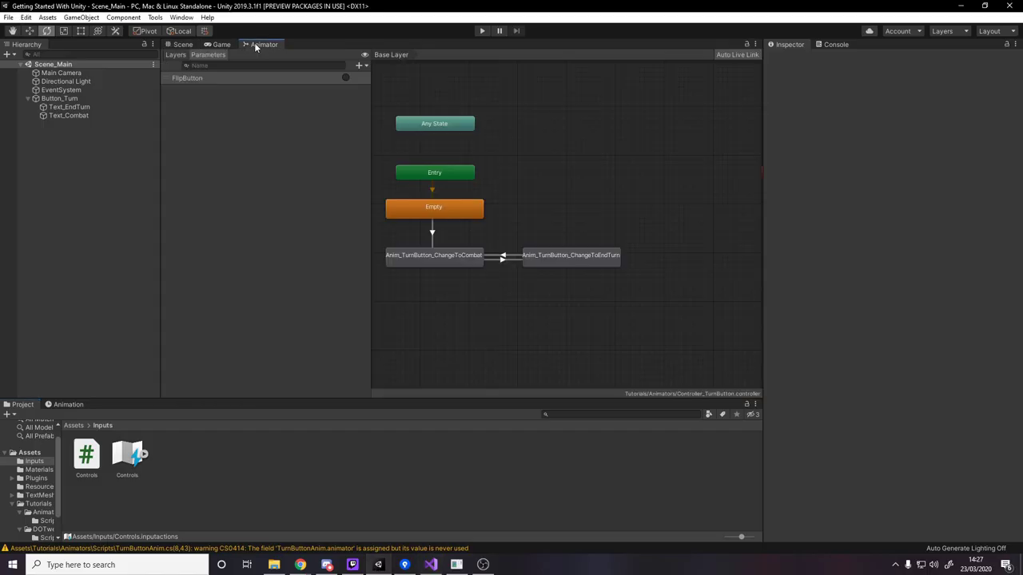
key(alt+Tab)
text(Flip)
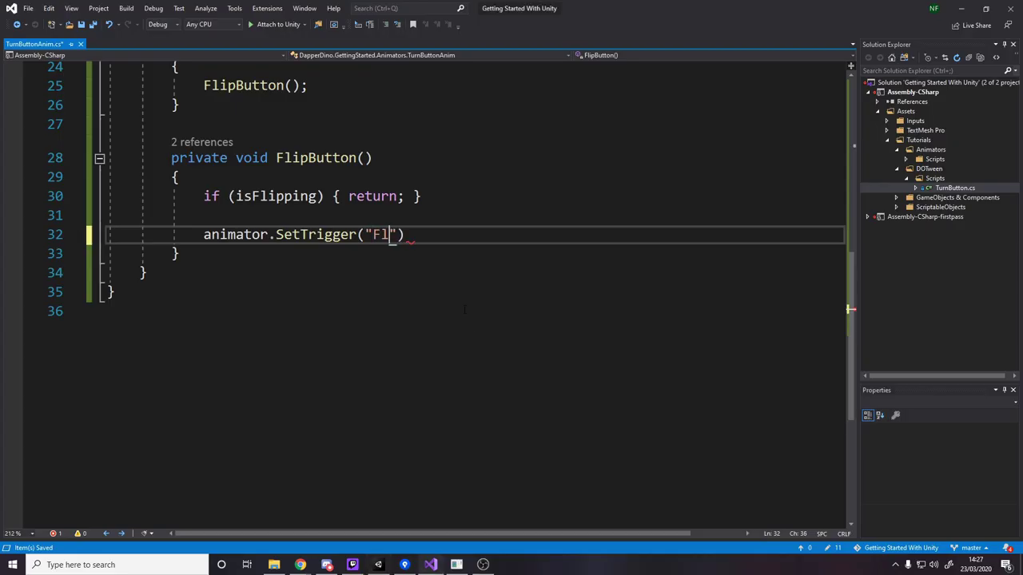
text(Button");)
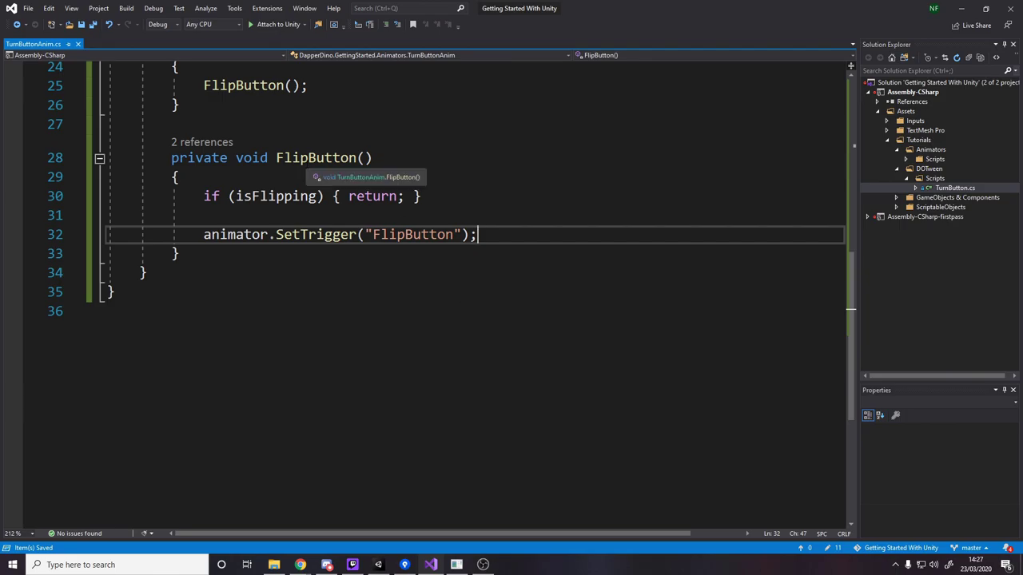
- Examine the "FlipButton" string argument of the SetTrigger call within the FlipButton method
scroll(481, 183, up, 3)
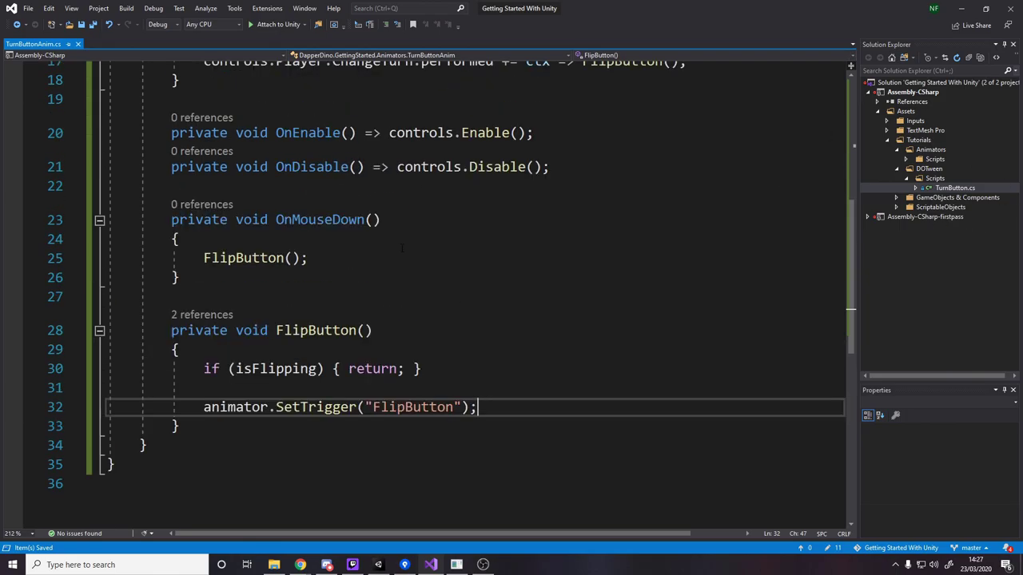
scroll(386, 354, down, 2)
scroll(385, 354, up, 2)
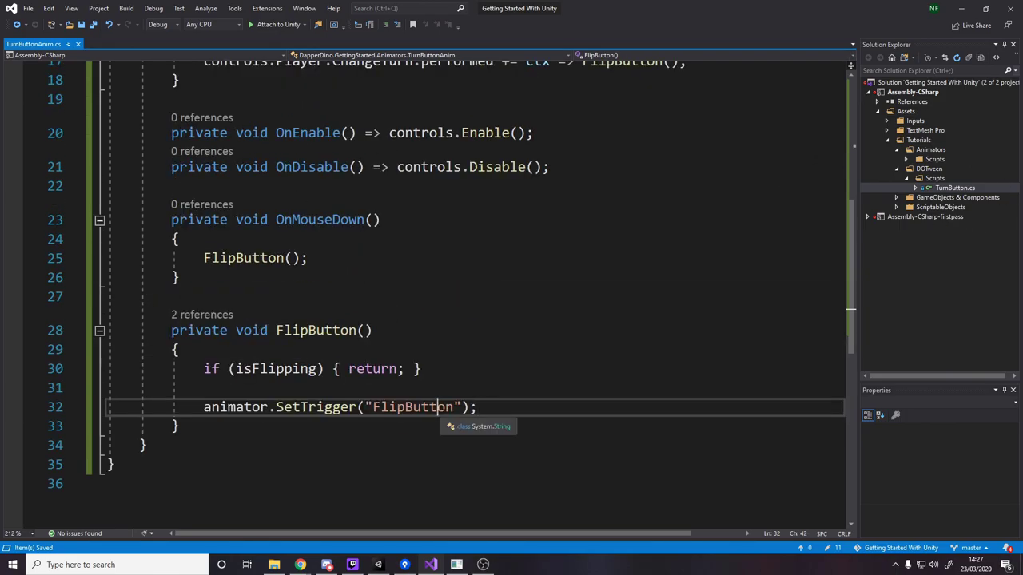
double_click(447, 409)
click(501, 409)
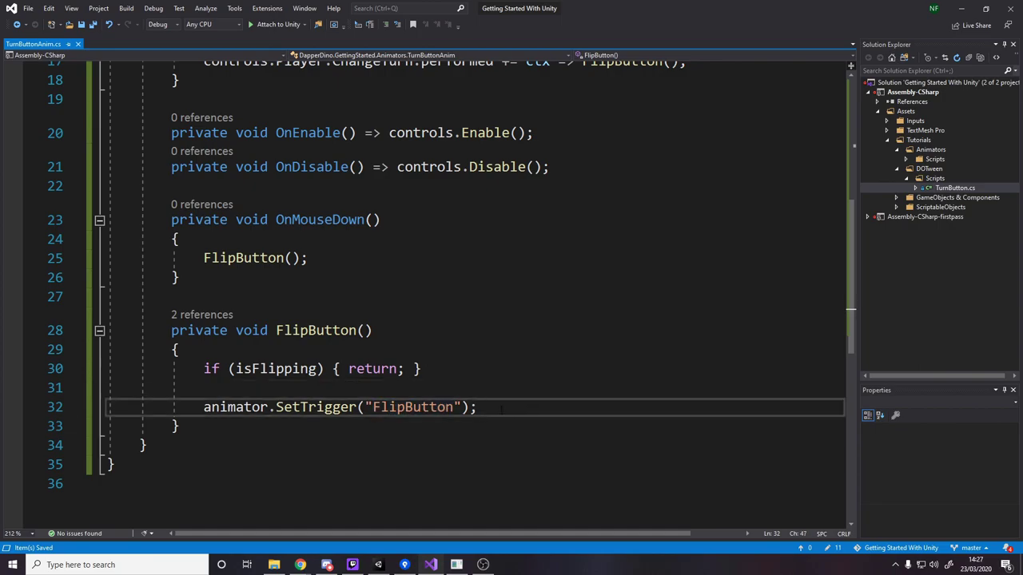
double_click(419, 407)
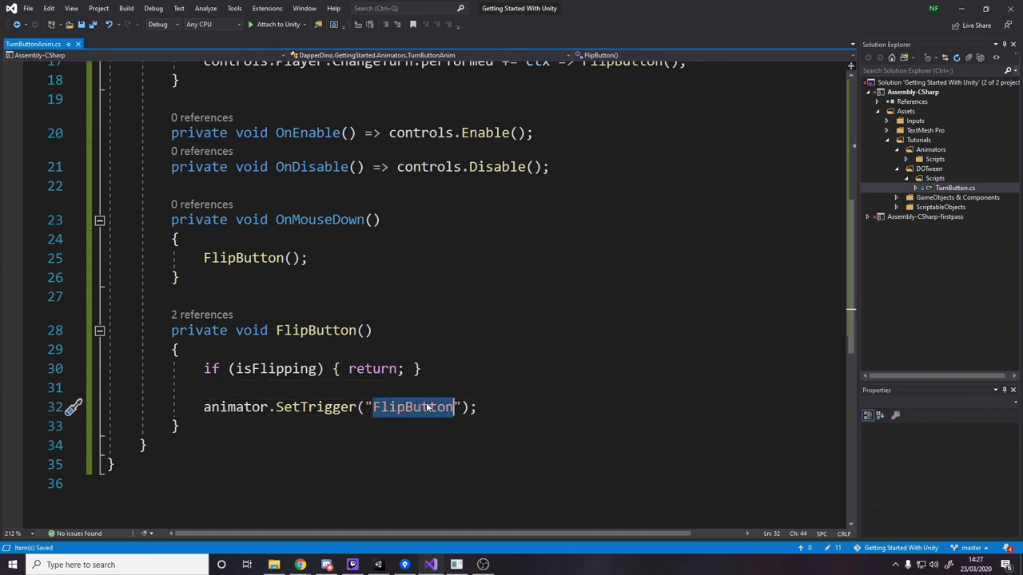
click(519, 408)
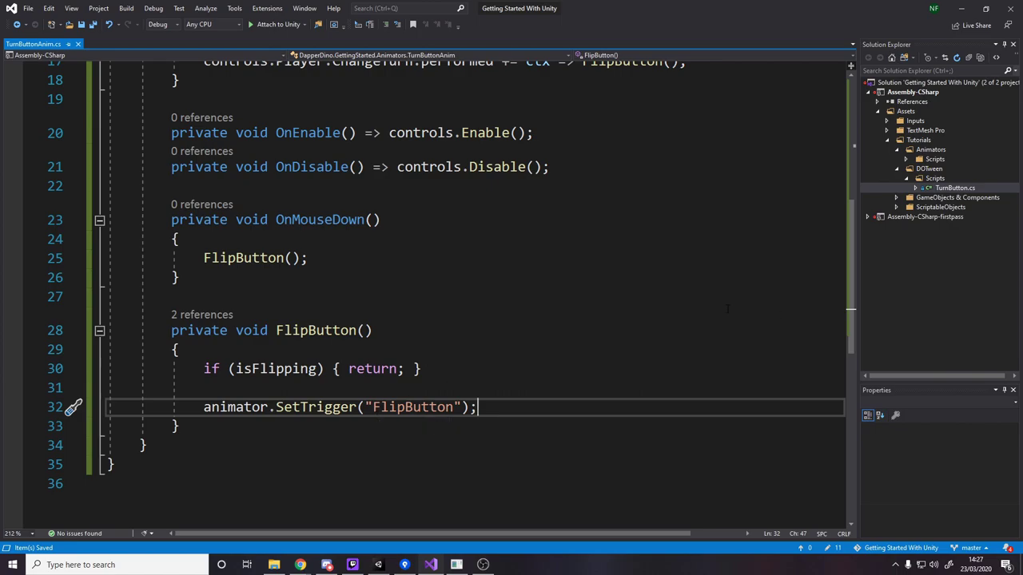
mouse_move(384, 407)
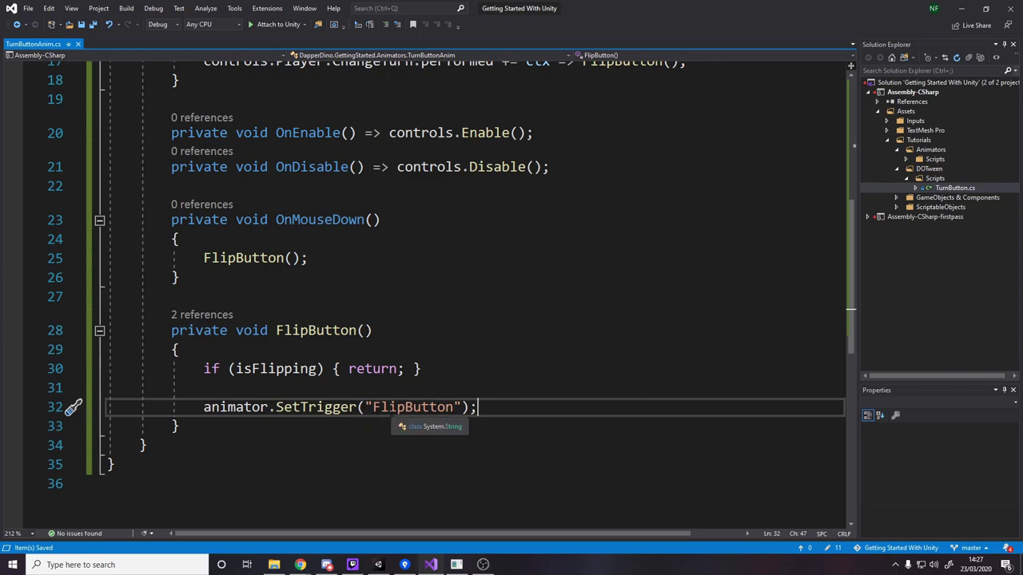
double_click(414, 407)
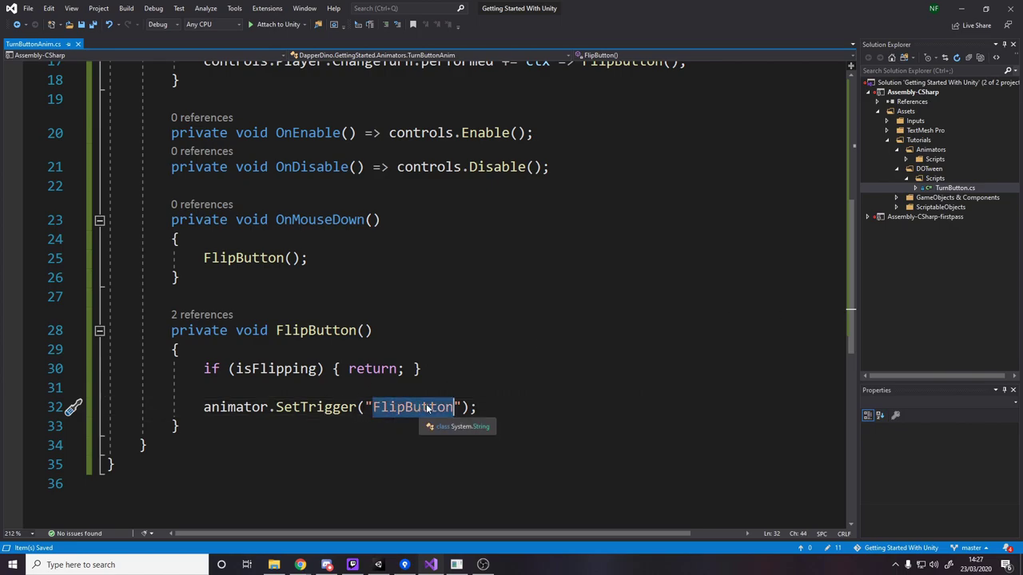
- Add the line "isFlipping = true;" after the SetTrigger call in FlipButton, separated by a blank line
click(518, 402)
key(Return)
key(Return)
scroll(398, 360, down, 1)
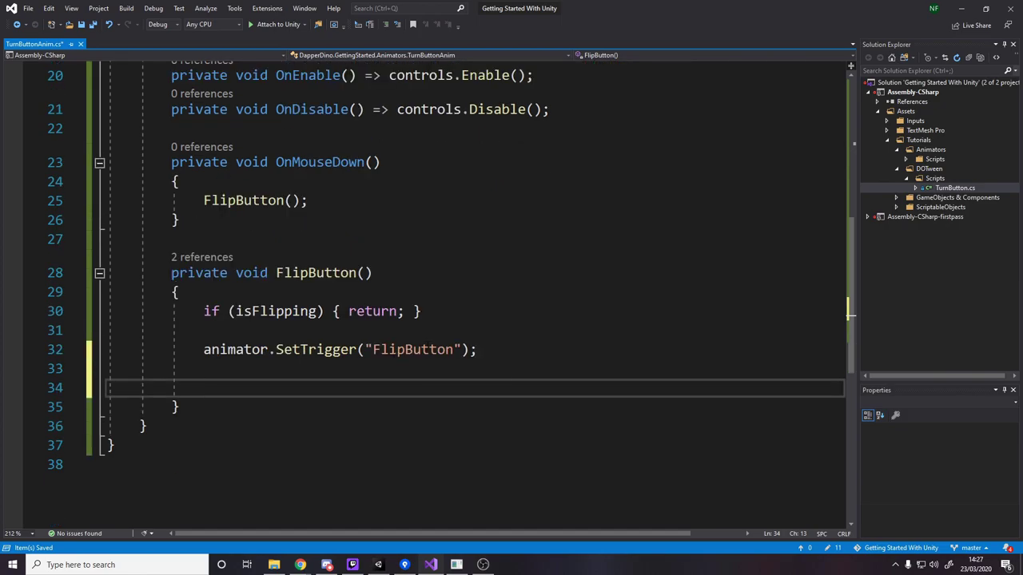
text(isFlipping  =)
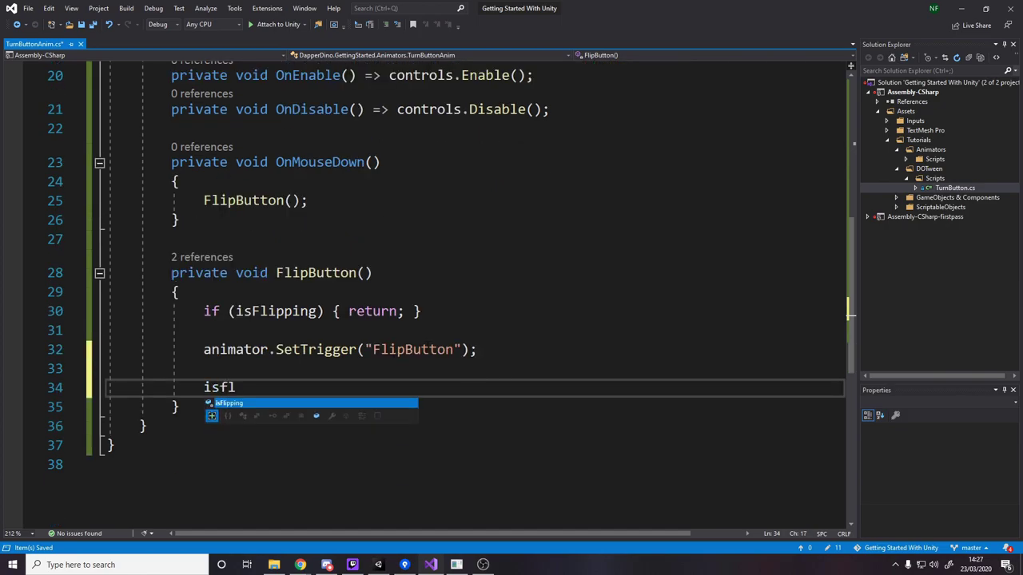
text( true;)
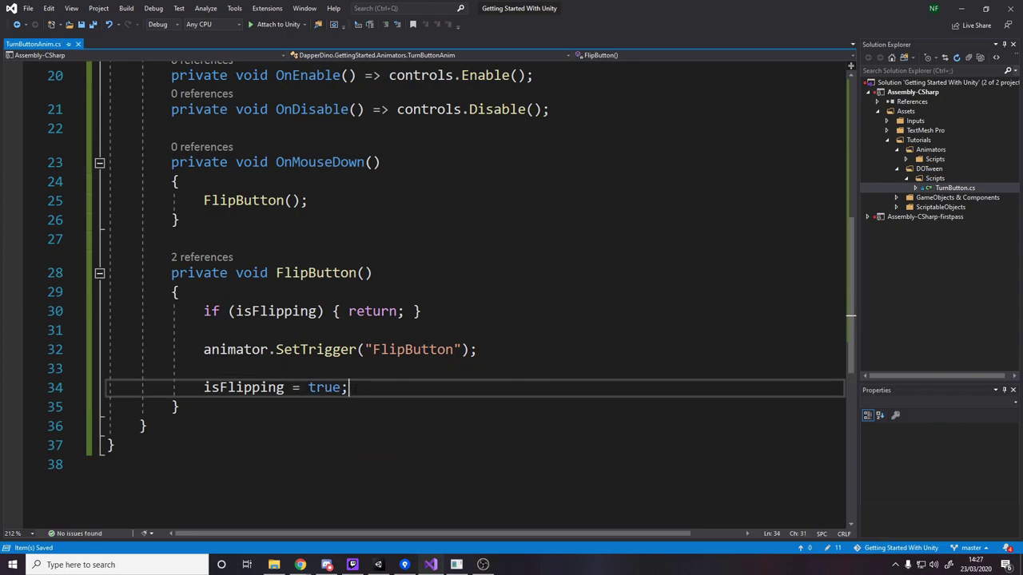
- Below FlipButton, add the method "public void FinishFlipping() => isFlipping = false;"
scroll(279, 293, down, 2)
click(279, 293)
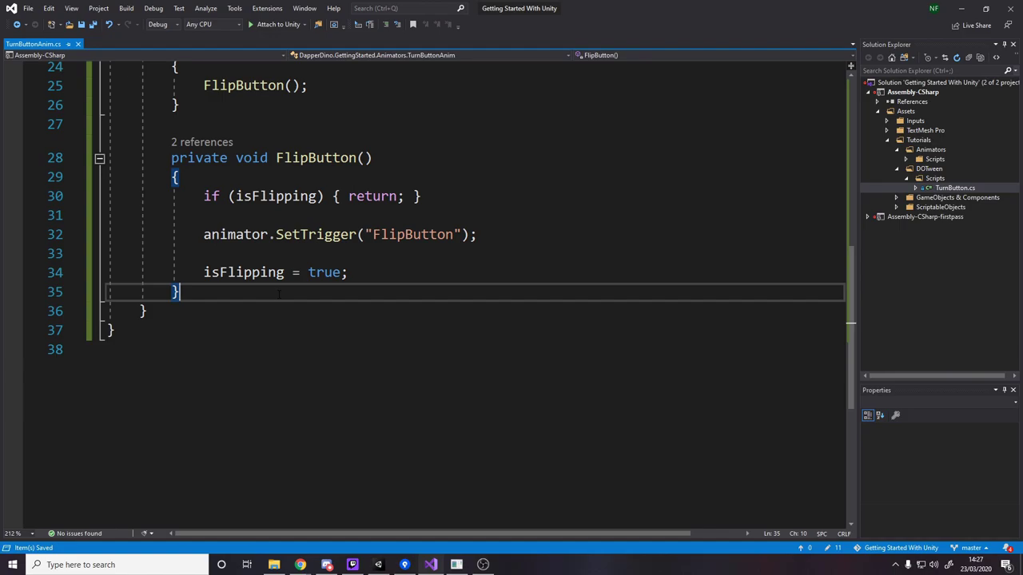
key(Return)
key(Return)
text(public void )
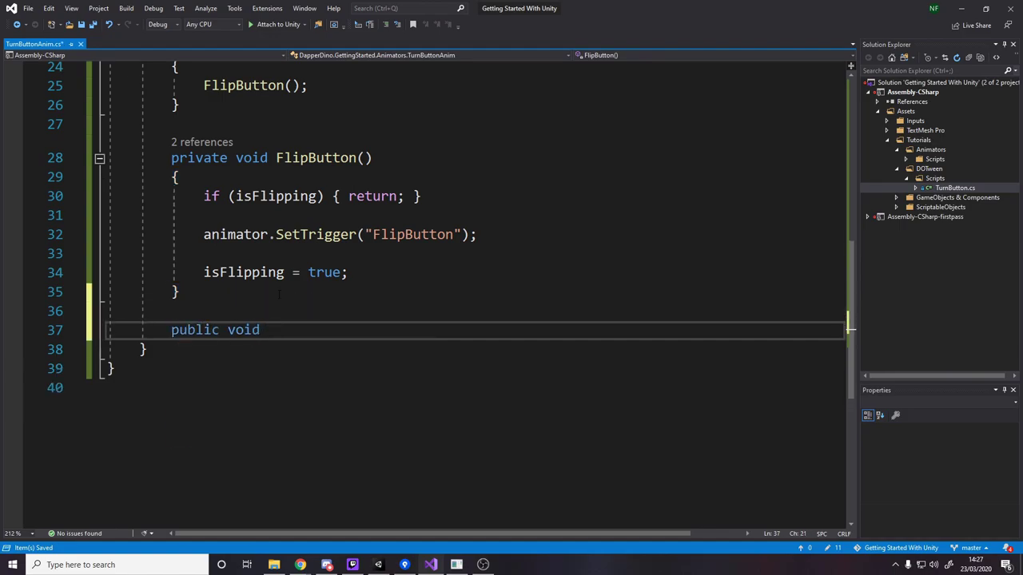
text(FinishFlipping() => is)
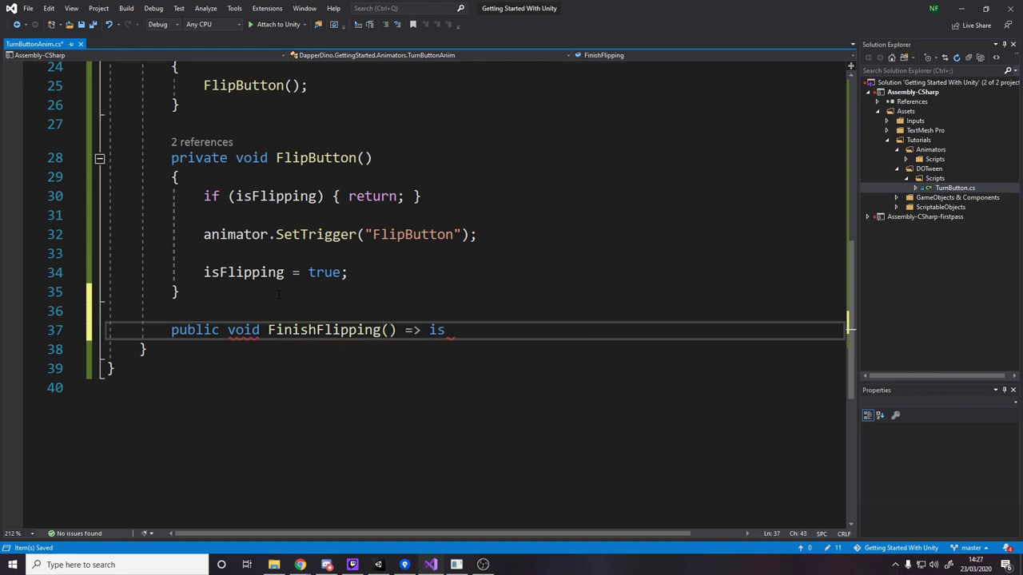
text(Flipping = false;)
- Review the FinishFlipping method and its isFlipping assignment alongside the FlipButton method
double_click(312, 330)
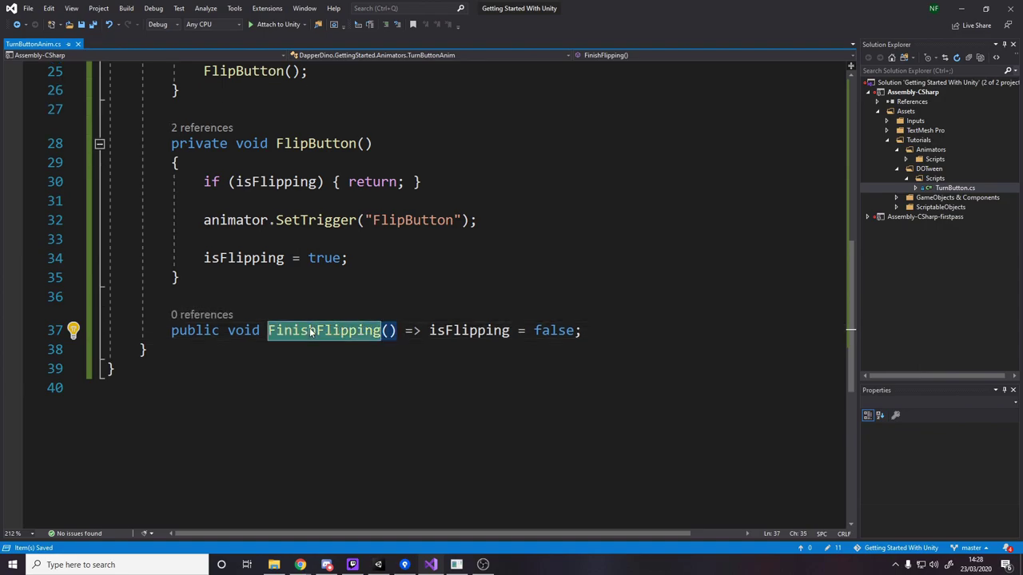
click(415, 268)
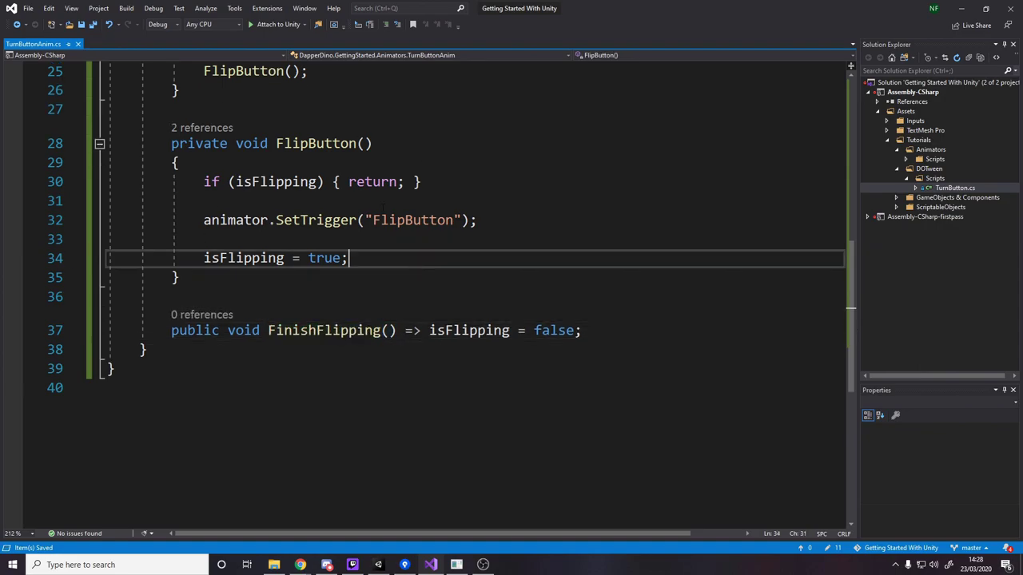
scroll(380, 107, up, 2)
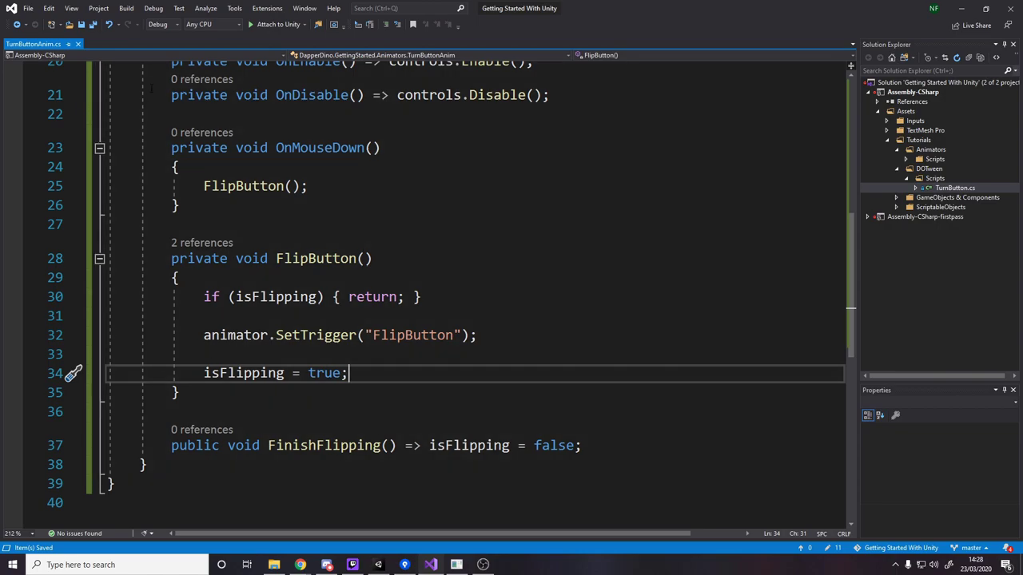
double_click(323, 445)
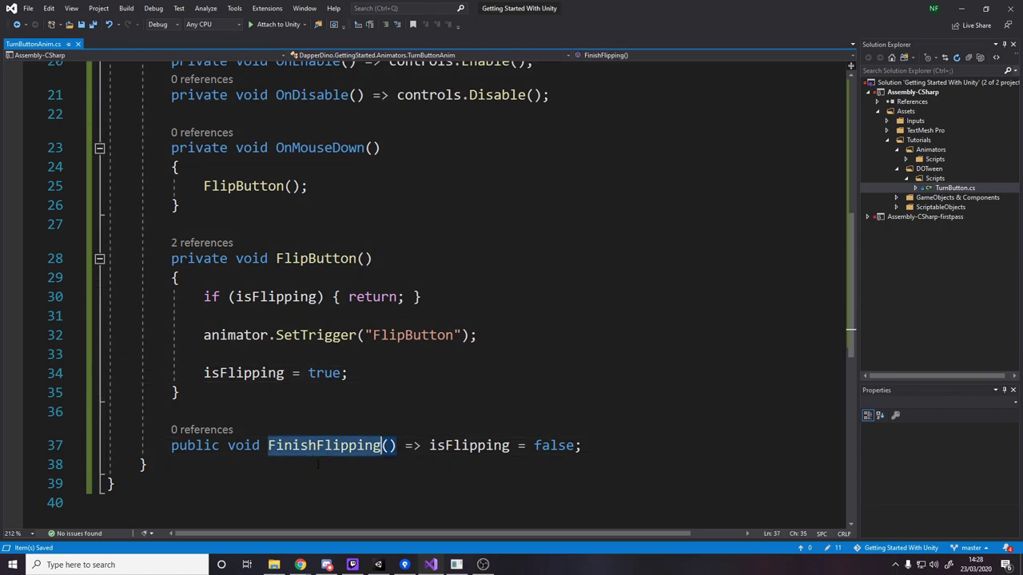
drag(430, 445, 587, 445)
click(638, 445)
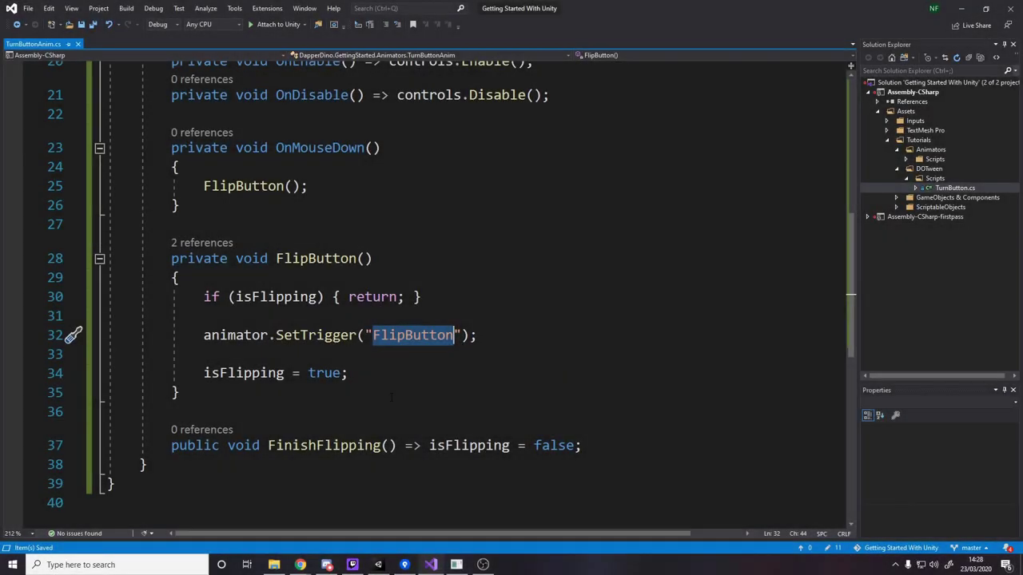
- Replace the "FlipButton" string in the SetTrigger call with the variable hashFlipButton
key(BackSpace)
key(BackSpace)
text(hashFlipBu)
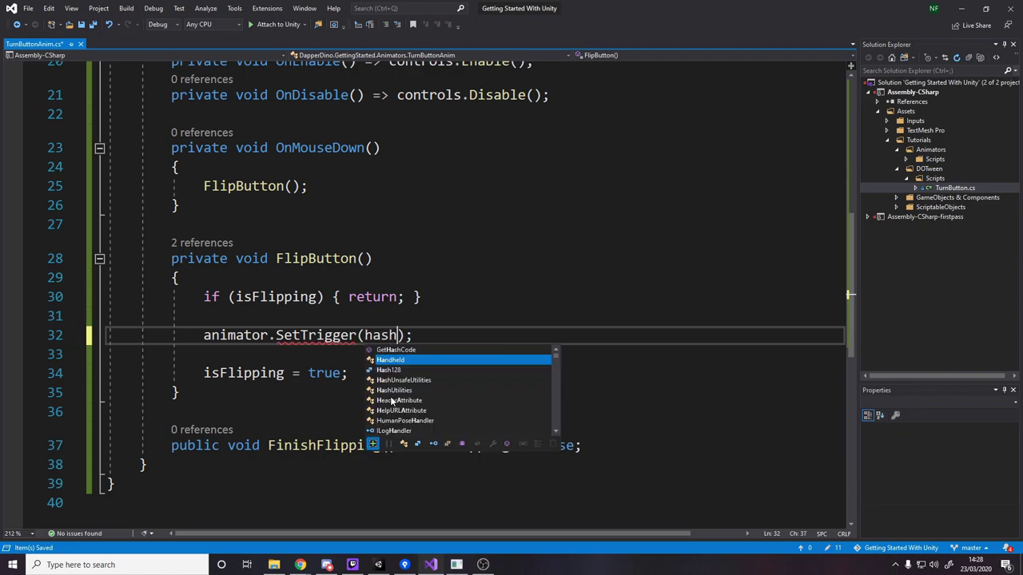
text(tton)
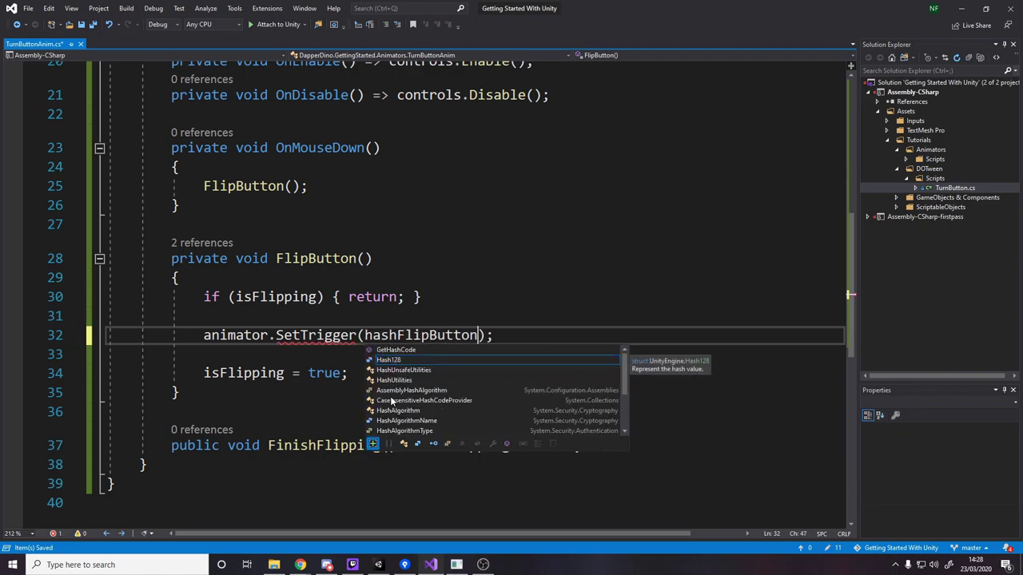
- Below the controls field, declare "private static readonly int hashFlipButton = Animator.StringToHash("FlipButton");"
scroll(501, 231, up, 5)
click(501, 228)
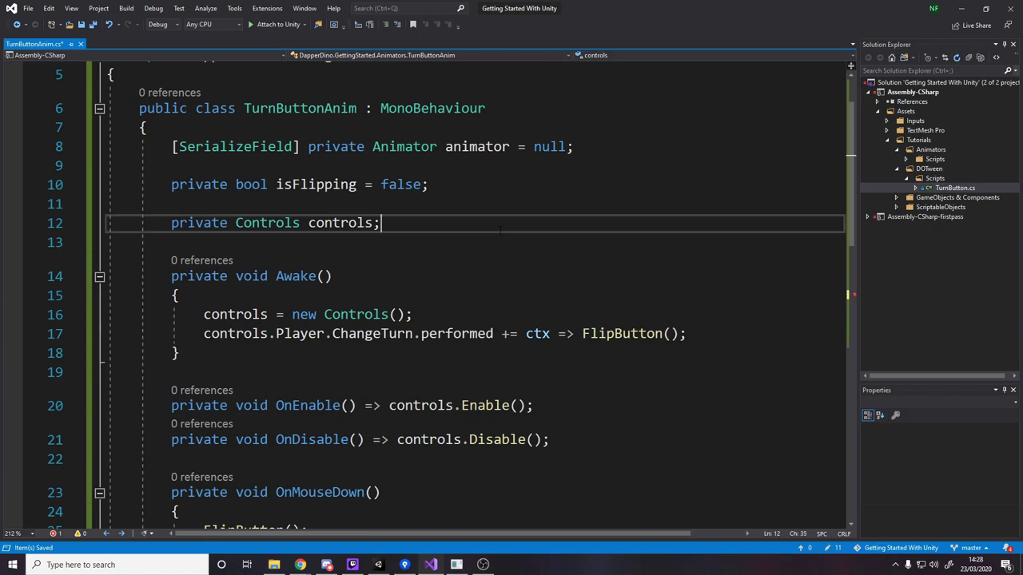
text(private static readonly int hashFlipButton = Animator.StringToHash("FlipButton");)
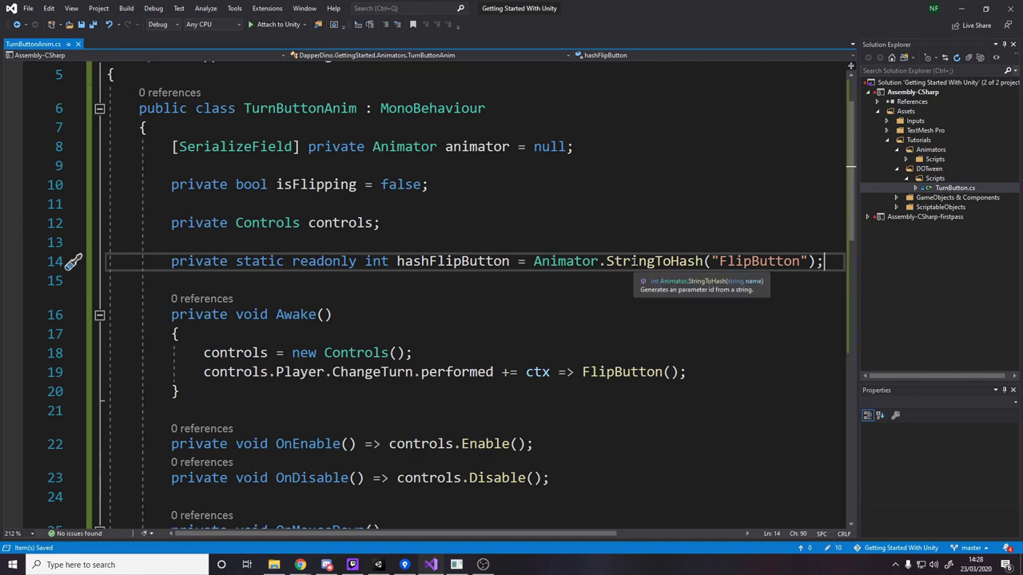
- Examine the parts of the hashFlipButton declaration and where the SetTrigger call uses it
double_click(752, 263)
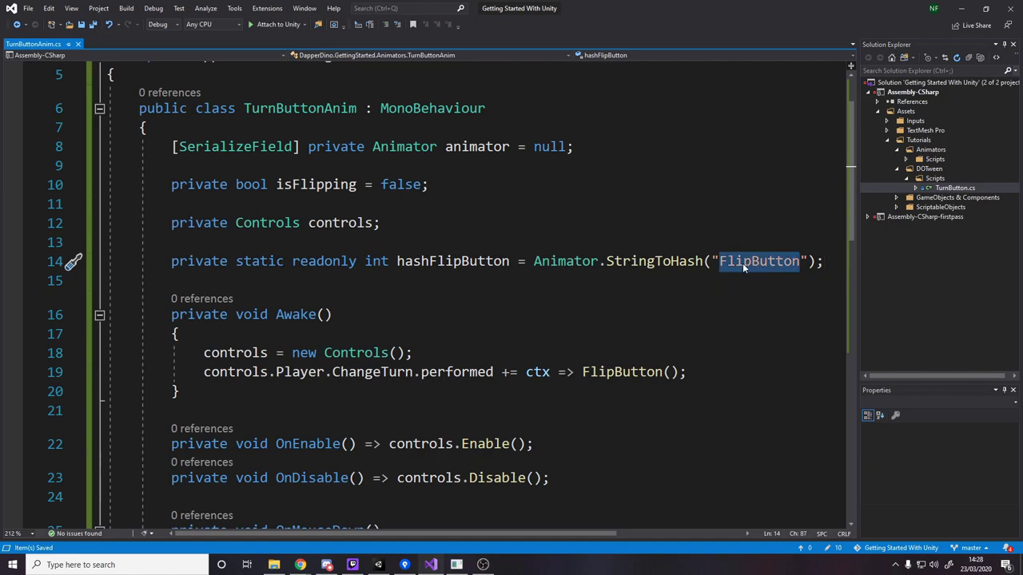
double_click(452, 262)
double_click(373, 261)
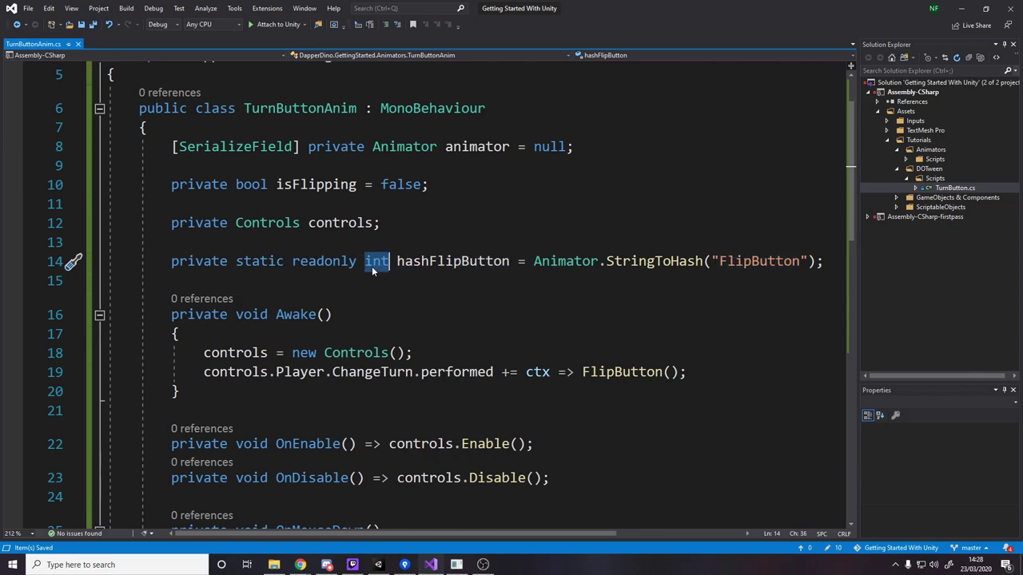
drag(373, 261, 506, 261)
double_click(507, 262)
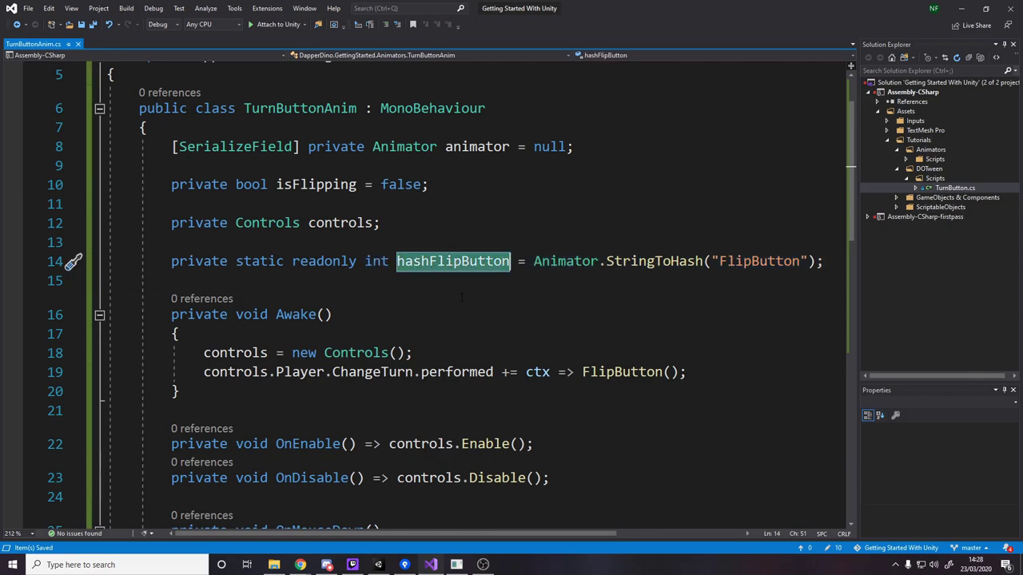
scroll(450, 292, down, 5)
scroll(450, 292, down, 2)
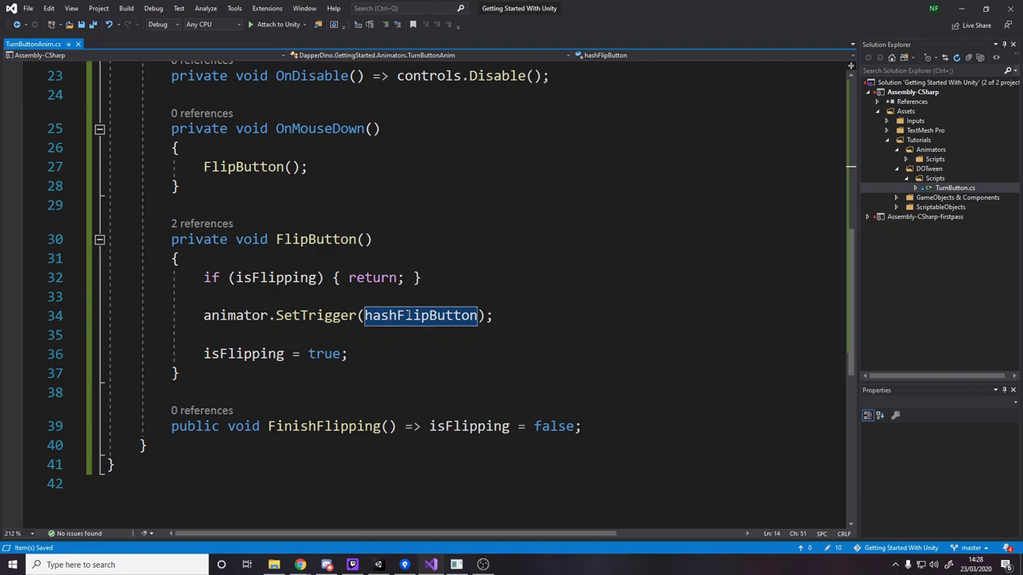
- Compare the Animator's FlipButton parameter in Unity with the hashFlipButton declaration and its SetTrigger call in the Visual Studio script
click(378, 564)
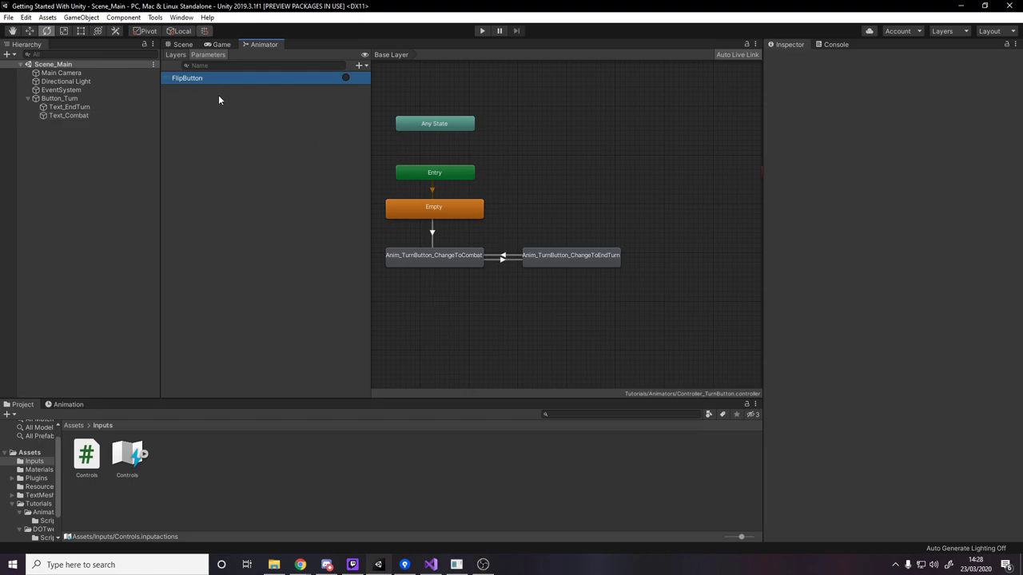
click(429, 564)
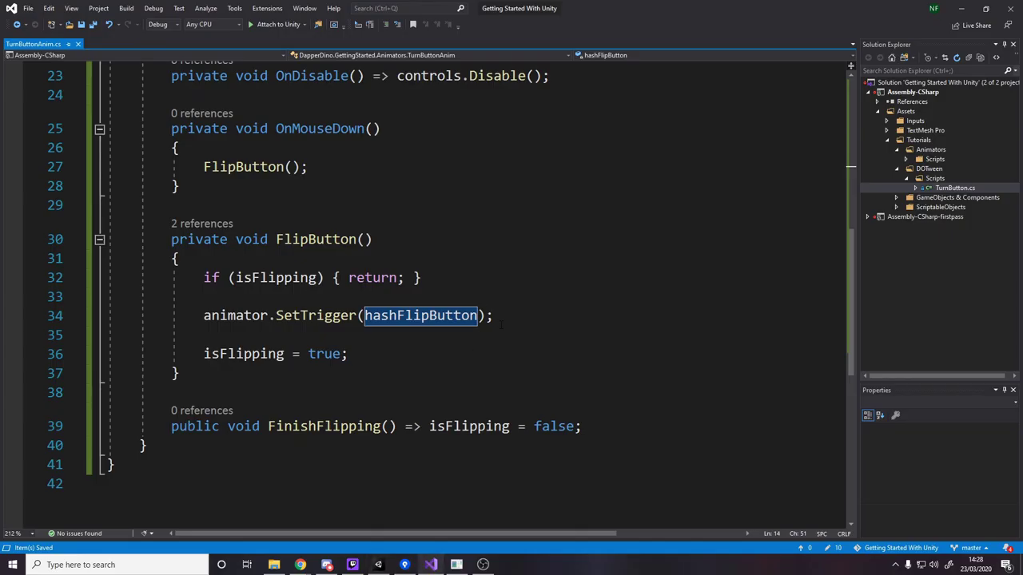
key(F12)
drag(823, 204, 533, 203)
click(824, 203)
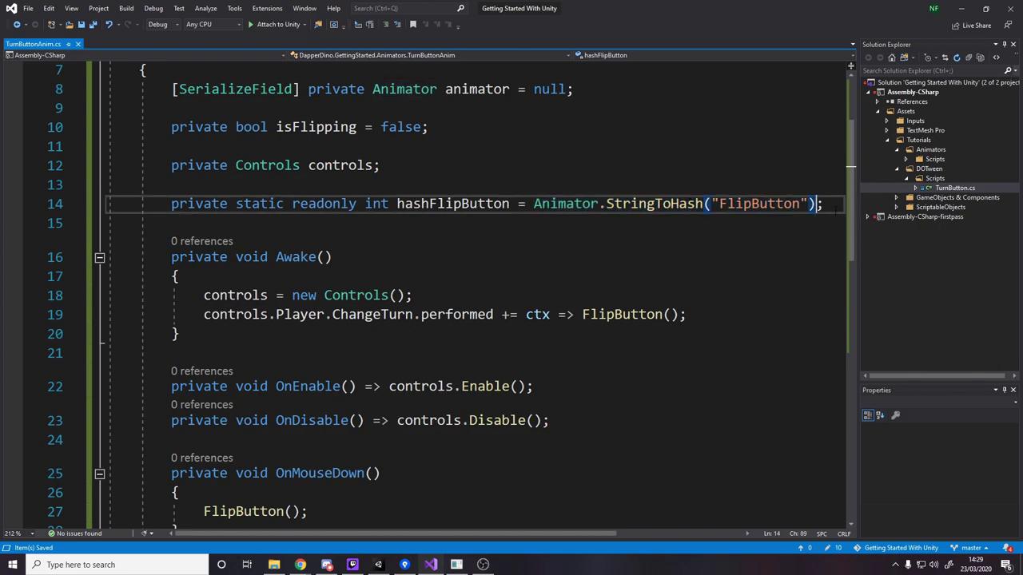
drag(824, 203, 533, 204)
scroll(533, 203, down, 5)
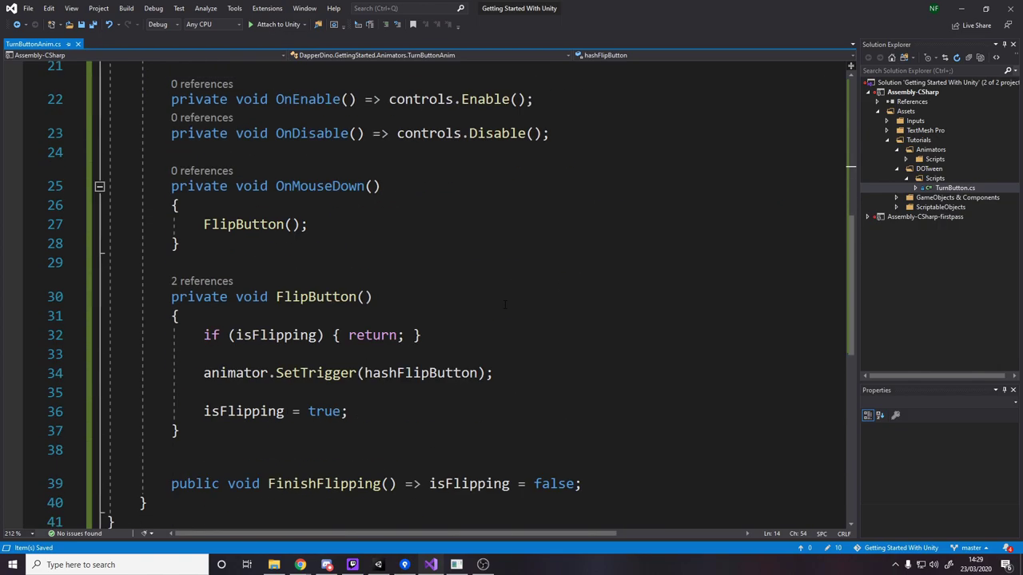
double_click(343, 315)
click(404, 316)
key(F12)
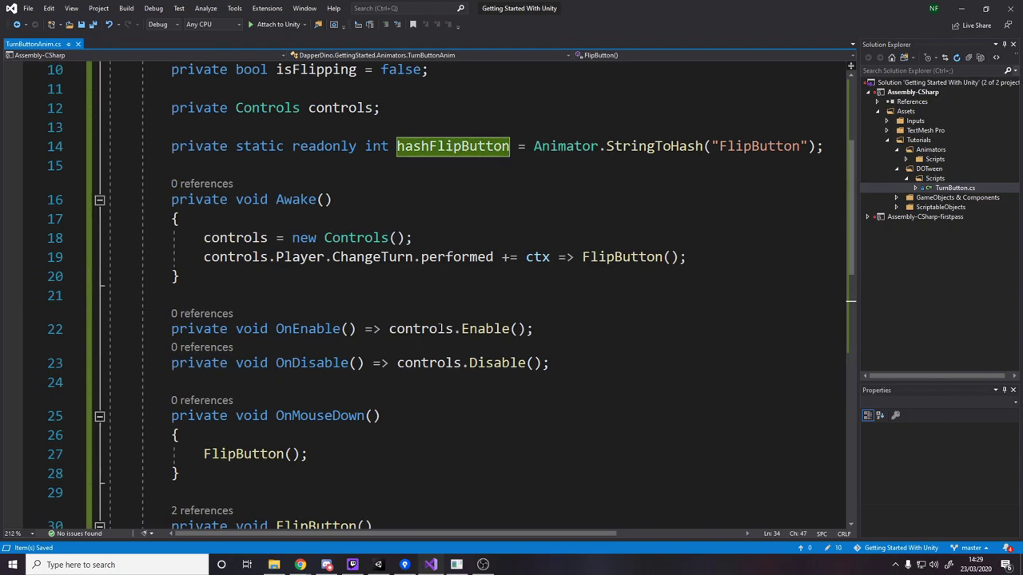
- Examine the Animator.StringToHash assignment on the hashFlipButton declaration line
drag(807, 147, 818, 146)
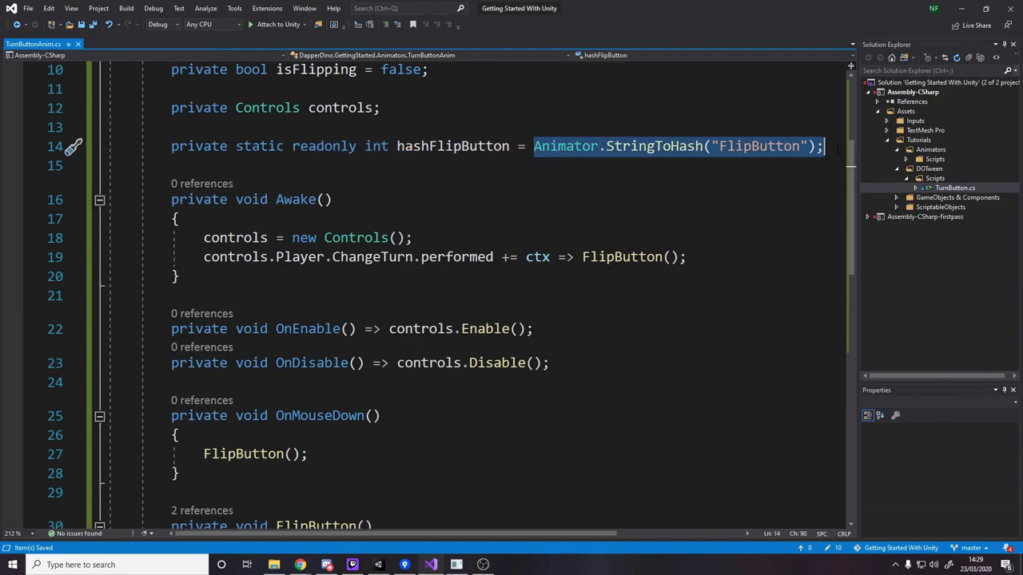
key(End)
key(ctrl+shift+Left)
key(ctrl+shift+Left)
key(ctrl+shift+Left)
key(ctrl+shift+Left)
key(ctrl+shift+Left)
key(ctrl+shift+Left)
key(ctrl+shift+Left)
key(ctrl+shift+Left)
key(ctrl+shift+Left)
key(End)
key(shift+Home)
key(shift+Home)
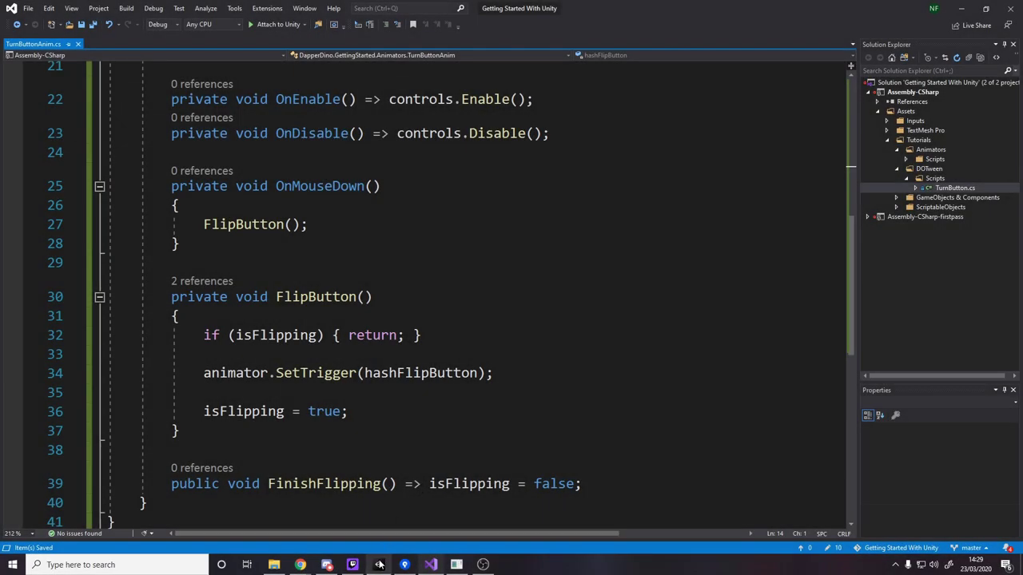
- Switch to Unity and add an animation event at frame 60 of the Anim_TurnButton_ChangeToEndTurn clip
click(378, 565)
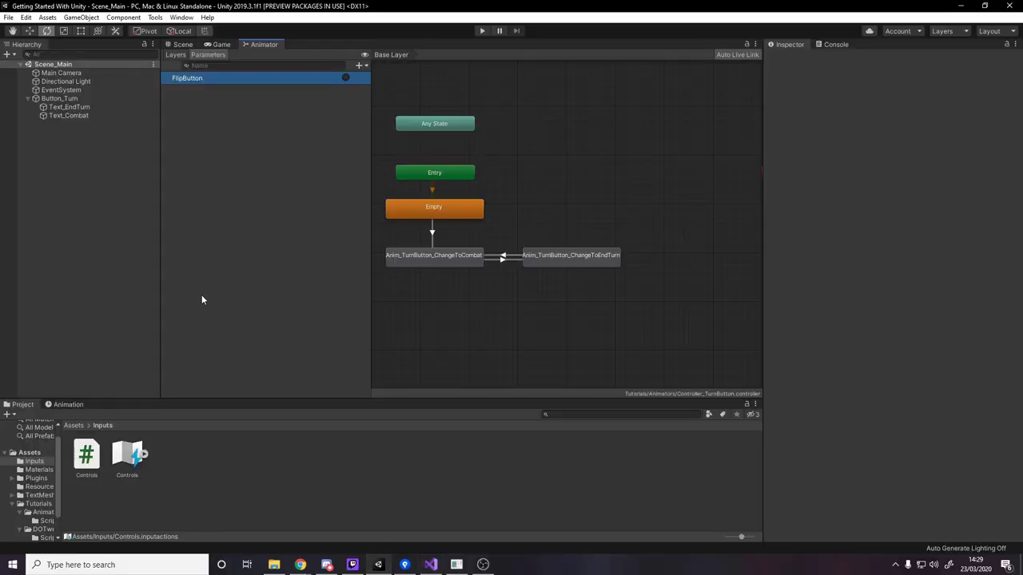
click(75, 407)
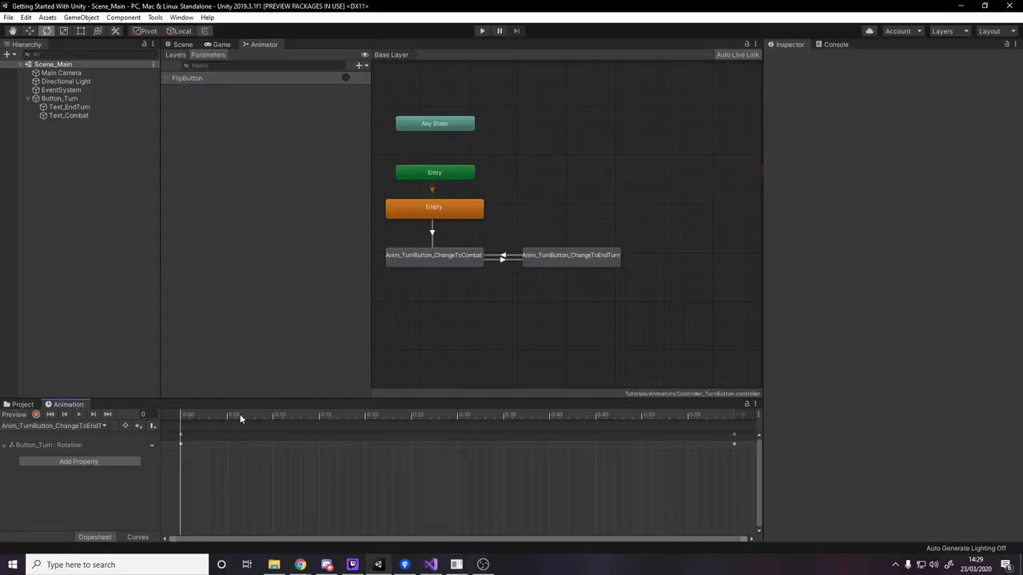
drag(185, 419, 731, 428)
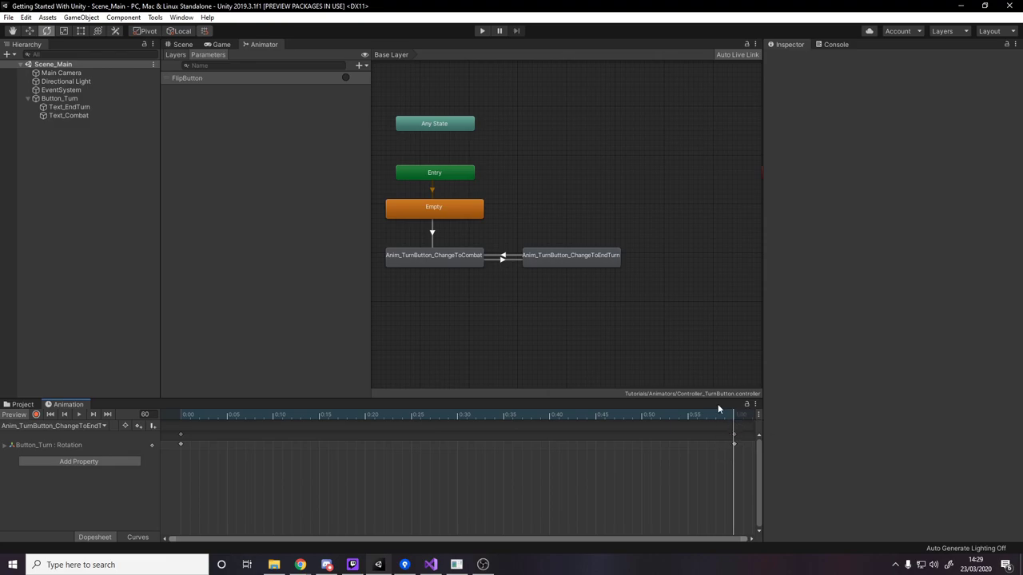
click(154, 427)
click(881, 84)
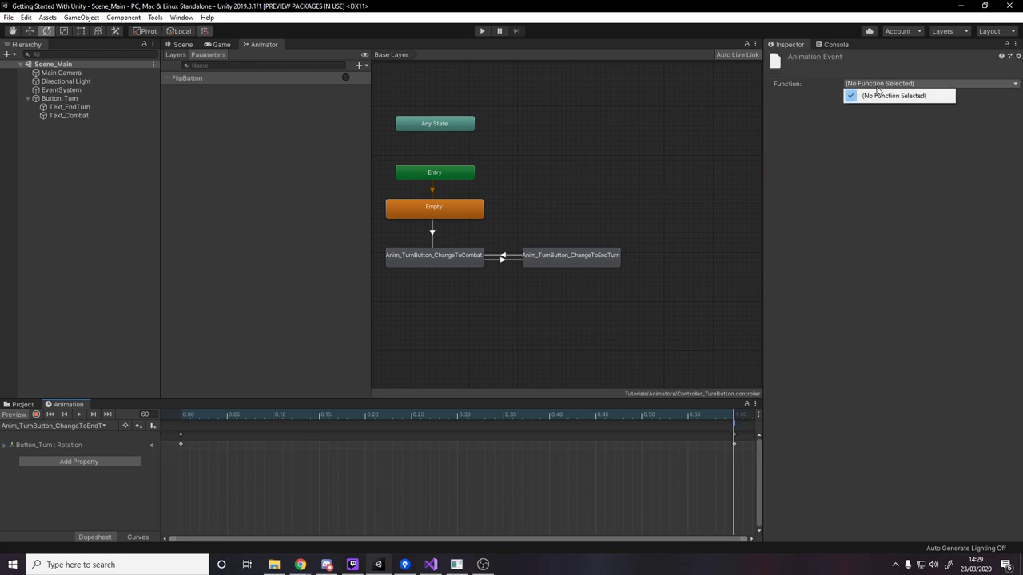
click(878, 89)
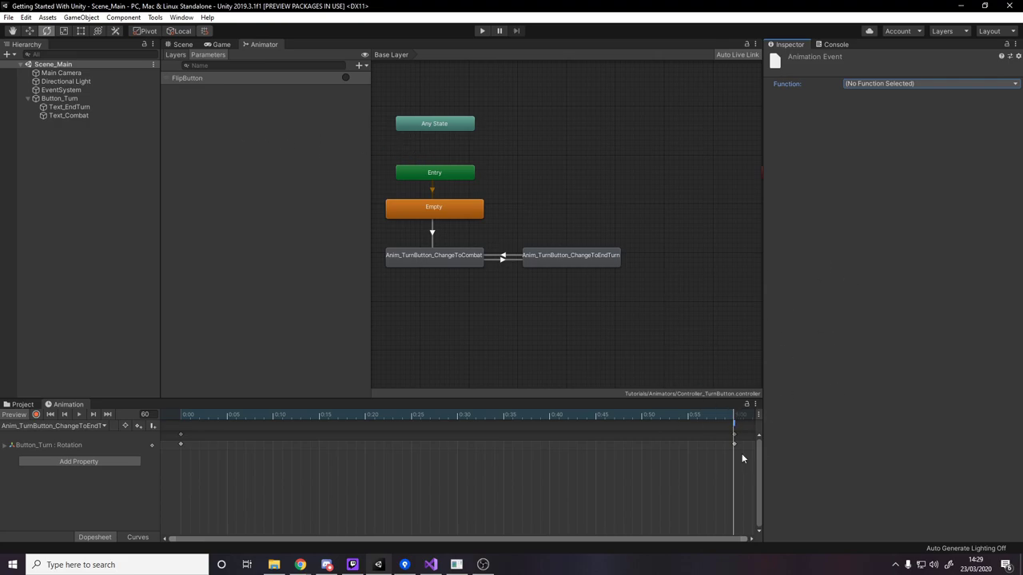
- Add the Turn Button Anim script to Button_Turn and assign the object's own Animator component to its Animator field
click(77, 96)
click(858, 460)
text(ani)
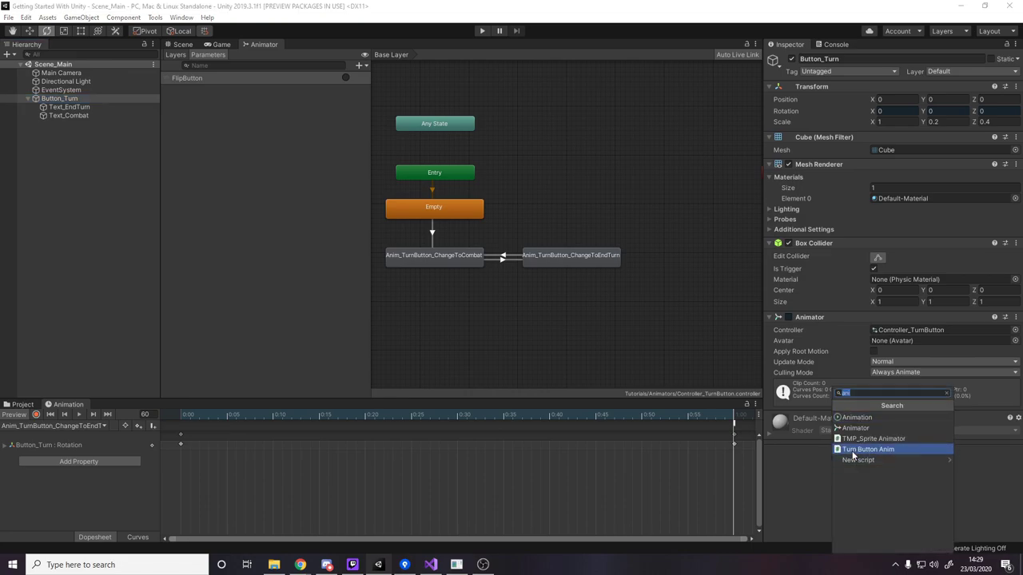
click(852, 451)
drag(808, 319, 896, 440)
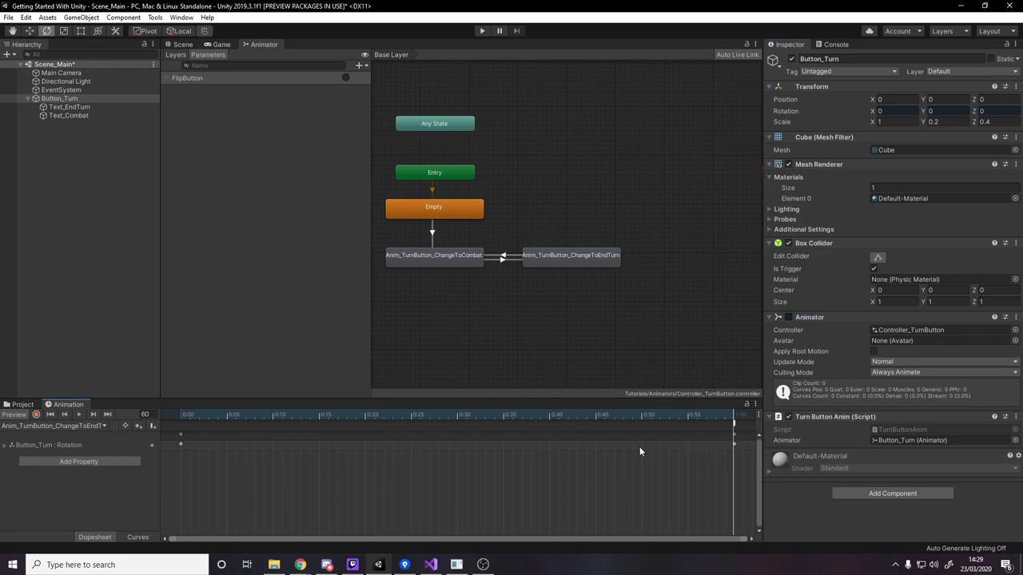
- Set the function of the animation event at frame 60 of the ChangeToEndTurn clip to FinishFlipping()
click(735, 426)
click(871, 83)
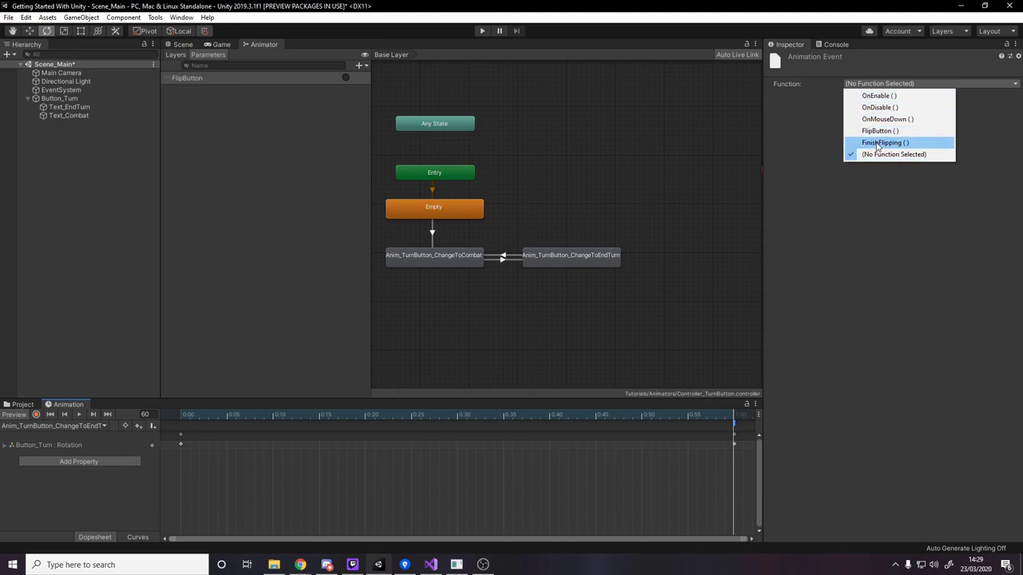
click(893, 143)
drag(632, 415, 737, 428)
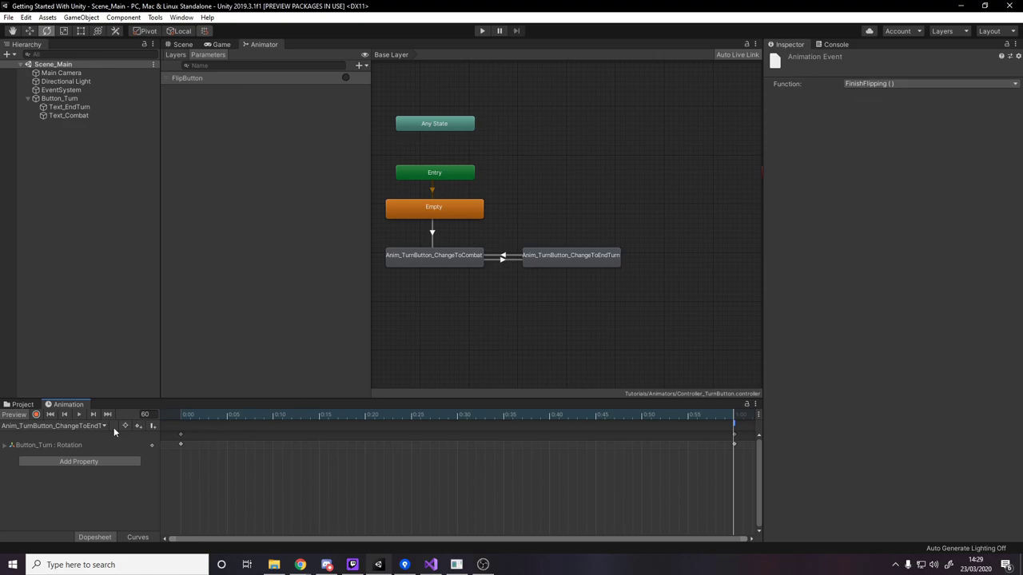
- Add an animation event calling FinishFlipping() at the current playhead position in the Anim_TurnButton_ChangeToCombat clip
click(103, 426)
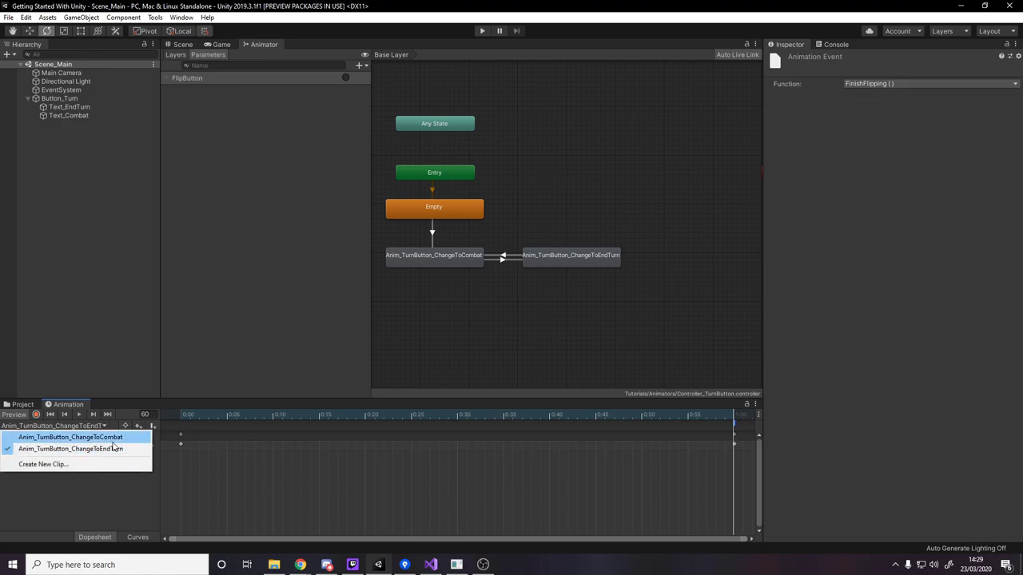
click(102, 440)
click(845, 84)
click(877, 85)
click(879, 142)
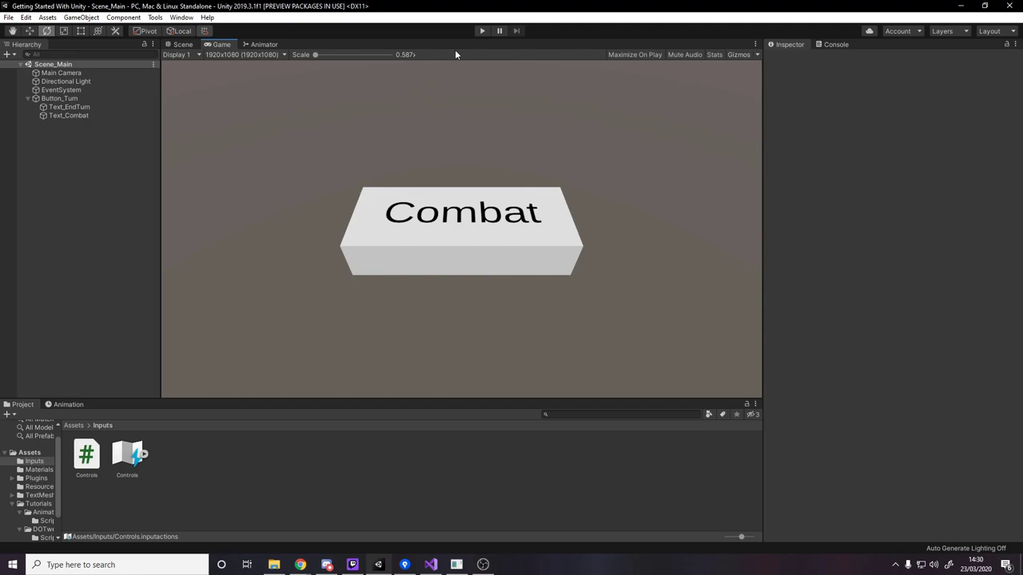
- Play the scene and trigger the turn button repeatedly to test flipping between End Turn and Combat
click(480, 31)
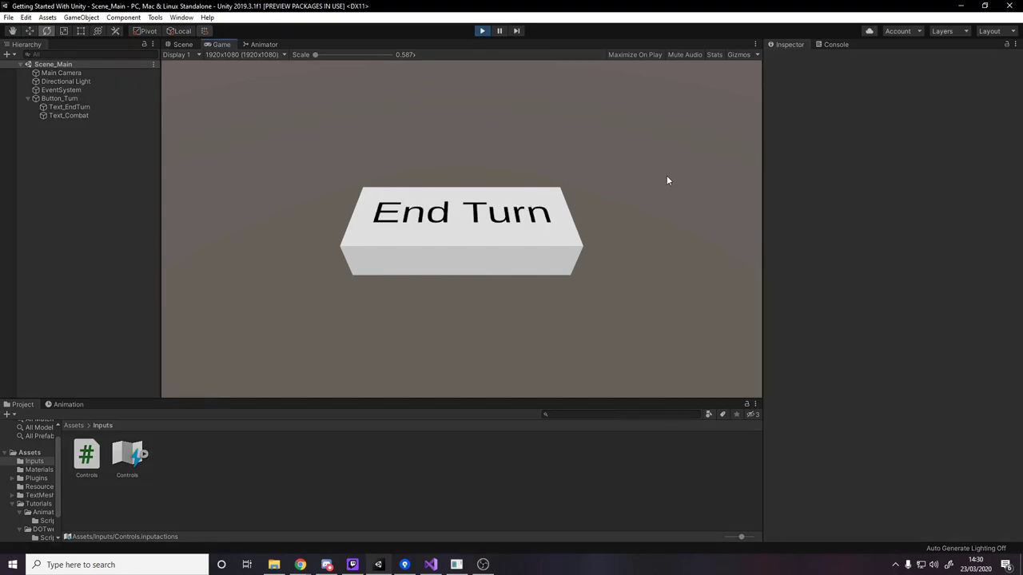
key(space)
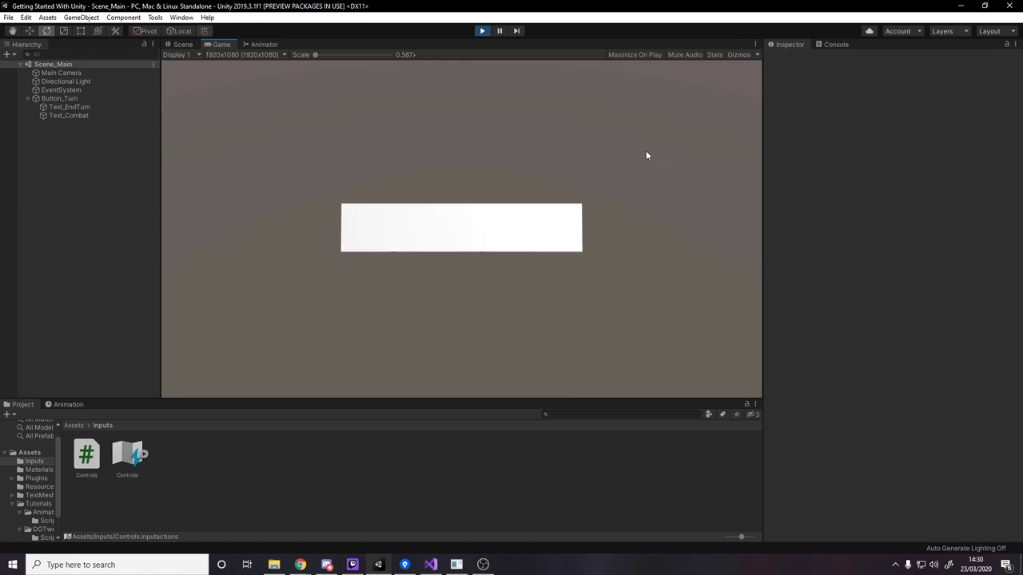
key(space)
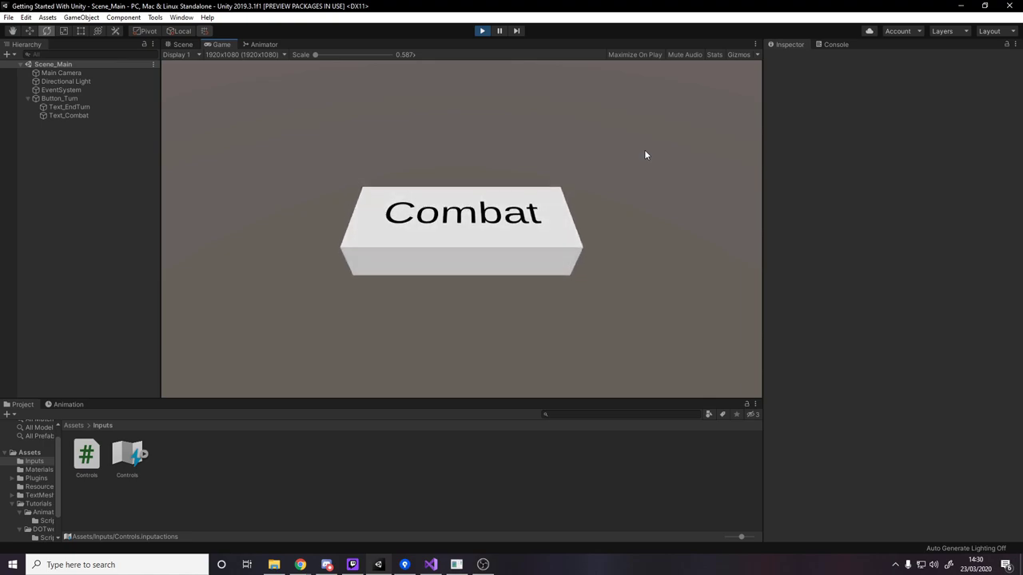
key(space)
key(space)
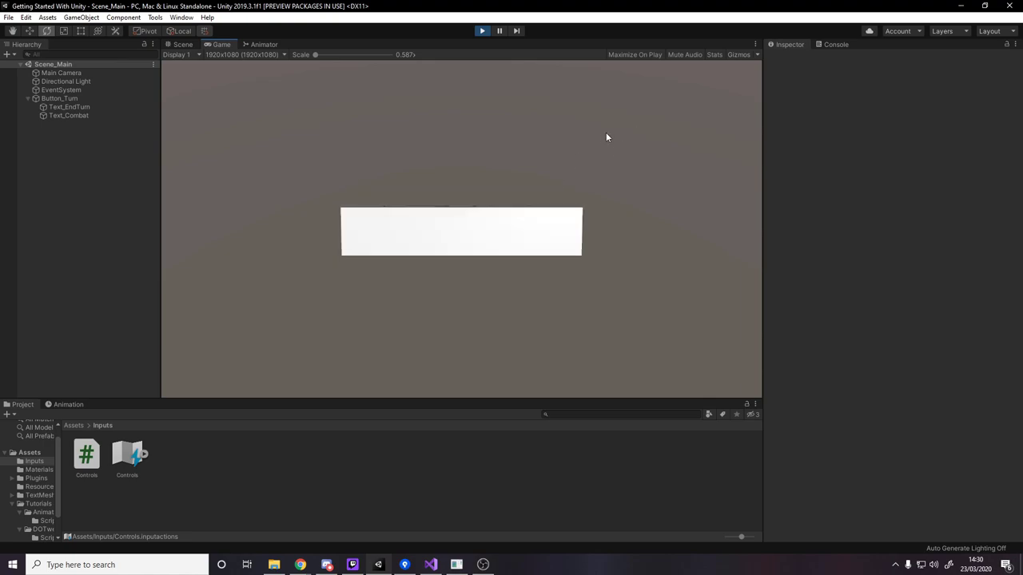
key(space)
key(space)
- Dock the Animator beside the Game view and watch its state transitions while flipping the turn button repeatedly
click(264, 44)
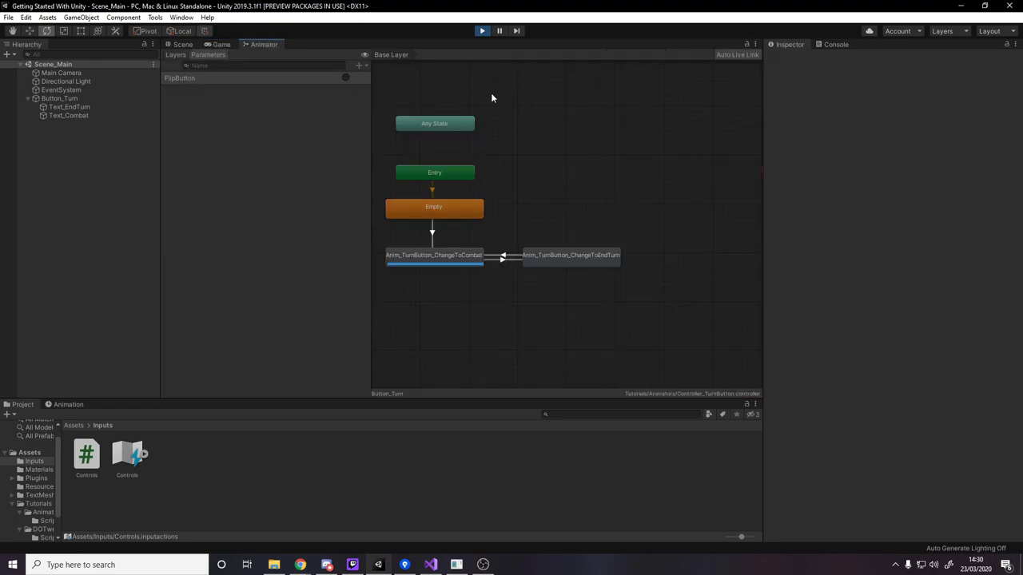
drag(273, 44, 635, 217)
drag(560, 195, 448, 207)
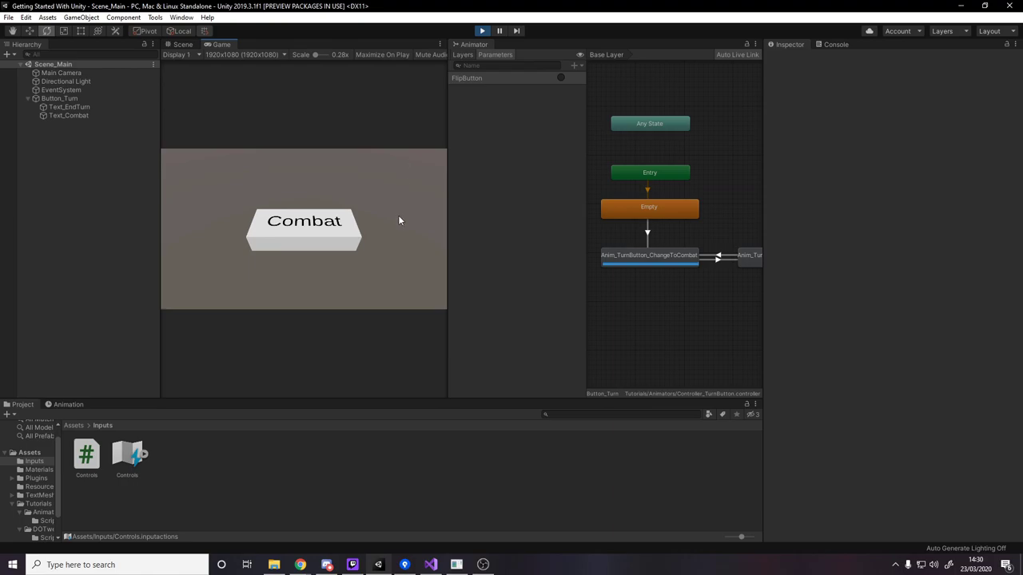
key(space)
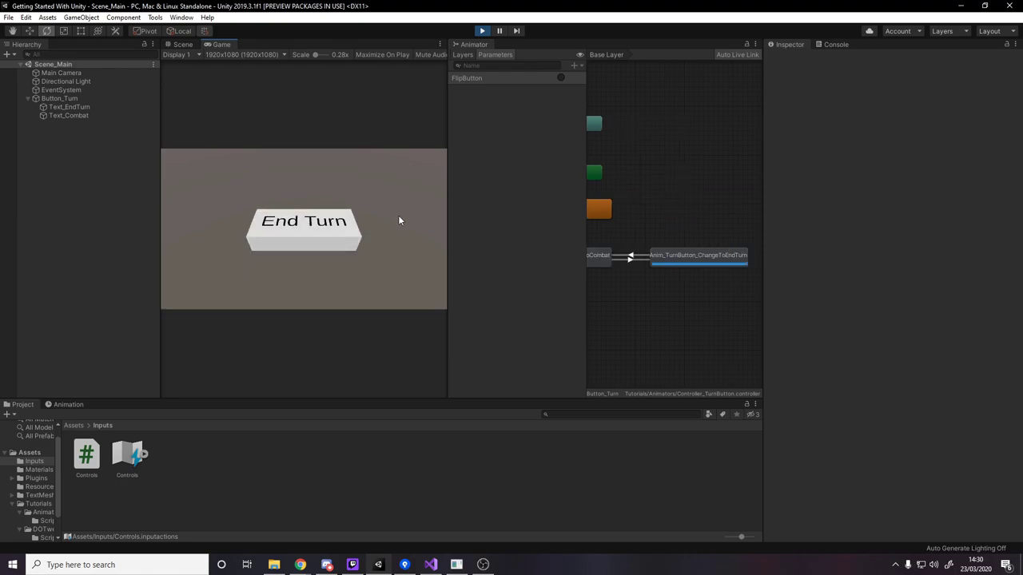
key(space)
key(space)
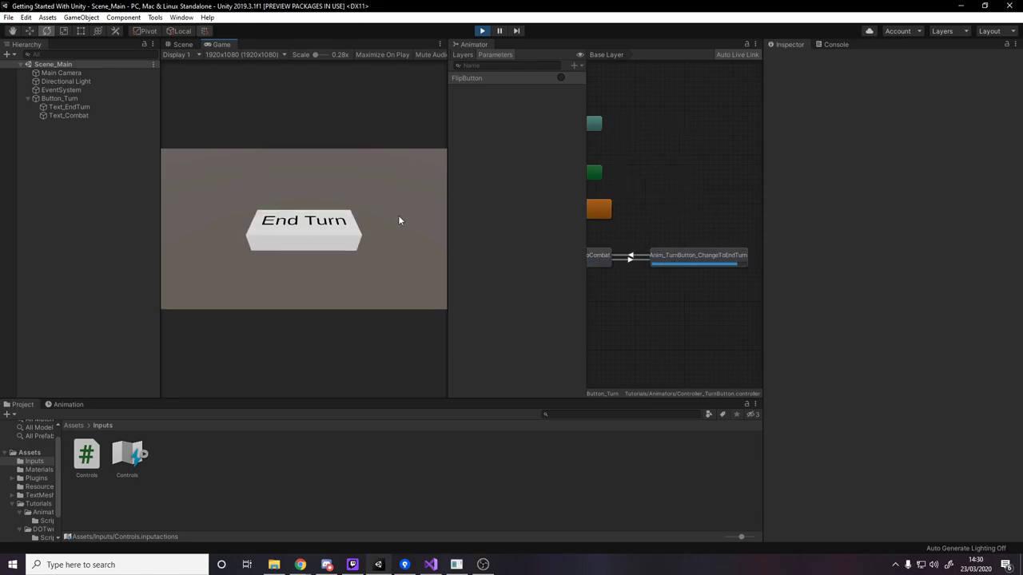
key(space)
key(space)
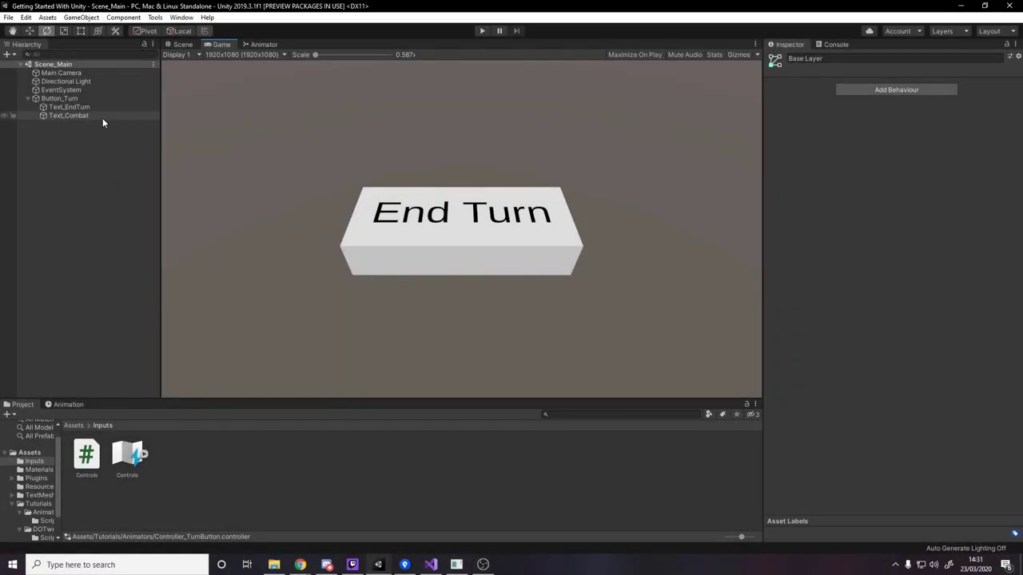
- Duplicate Button_Turn, move the copy to Z position 0.87, and start playing the scene
click(79, 99)
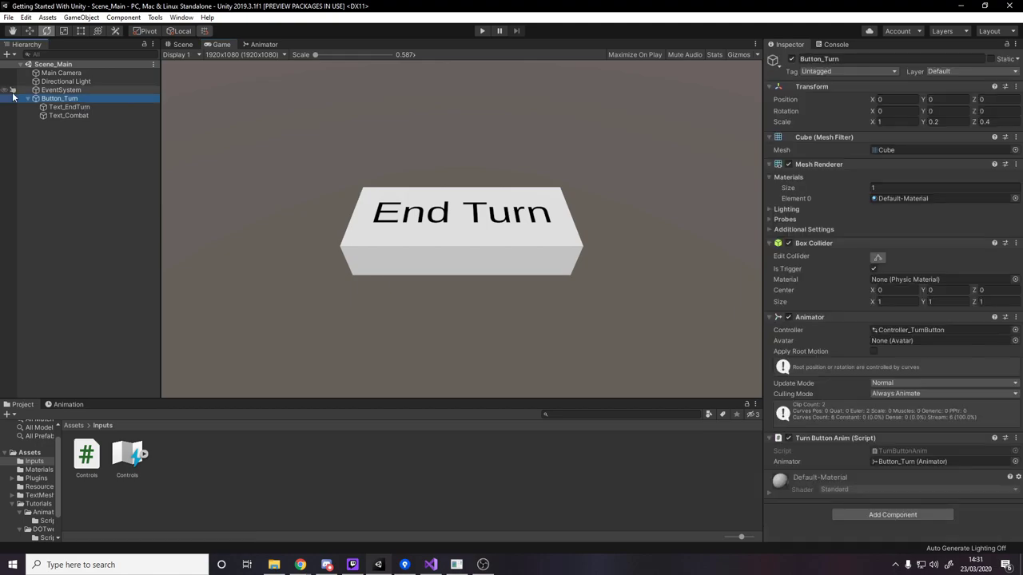
key(ctrl+d)
mouse_move(974, 100)
mouse_down()
mouse_move(965, 100)
mouse_move(987, 102)
mouse_up()
click(580, 57)
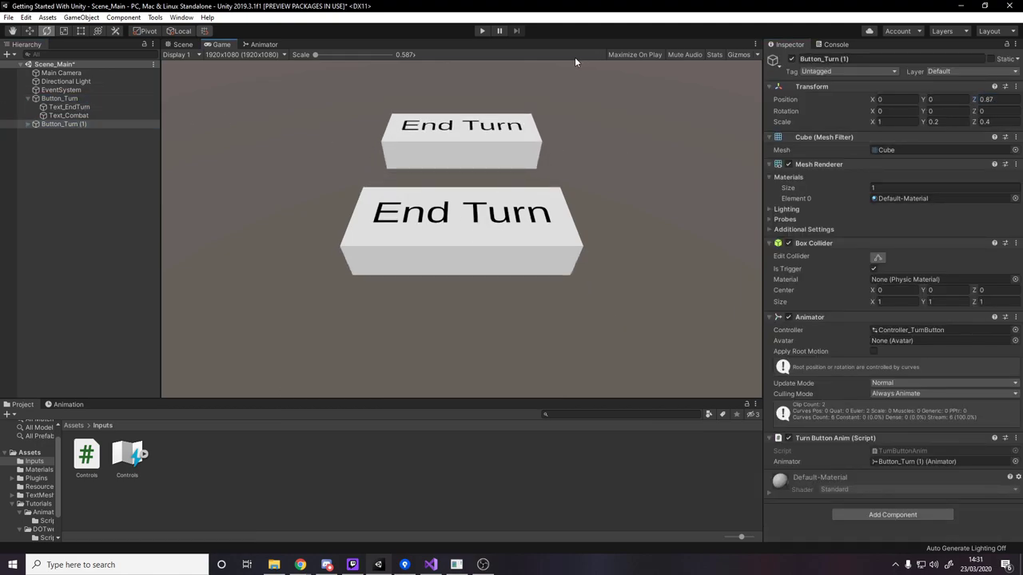
key(ctrl+p)
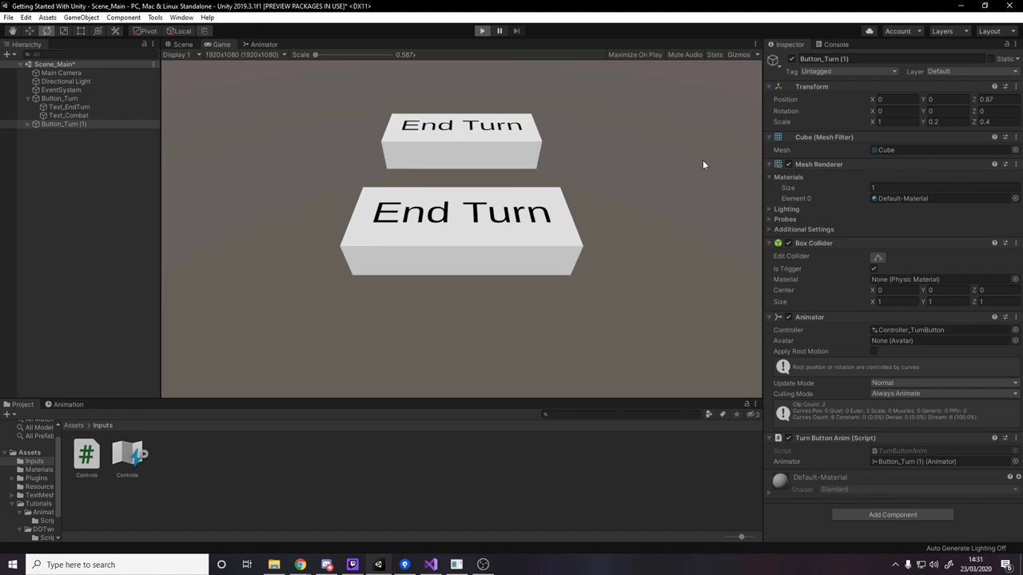